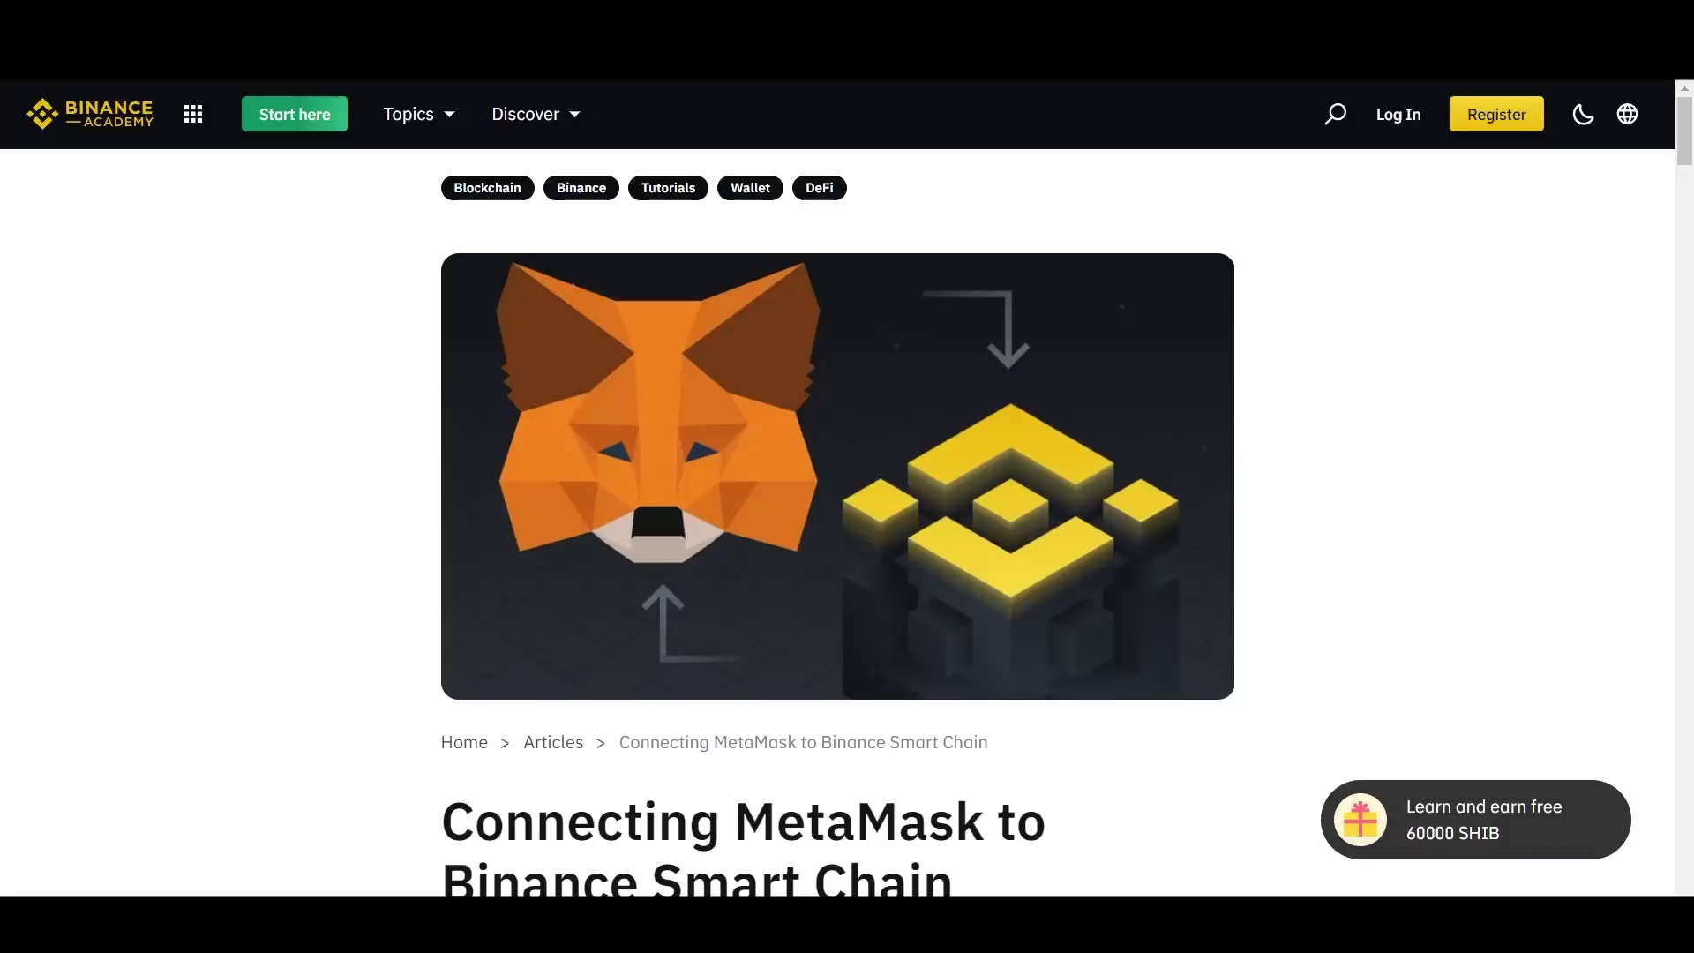
- Review the article on connecting MetaMask to Binance Smart Chain, from wallet setup to the mainnet and testnet parameters
{"action": "scroll", "coordinate": [1212, 265], "scroll_direction": "down", "scroll_amount": 3}
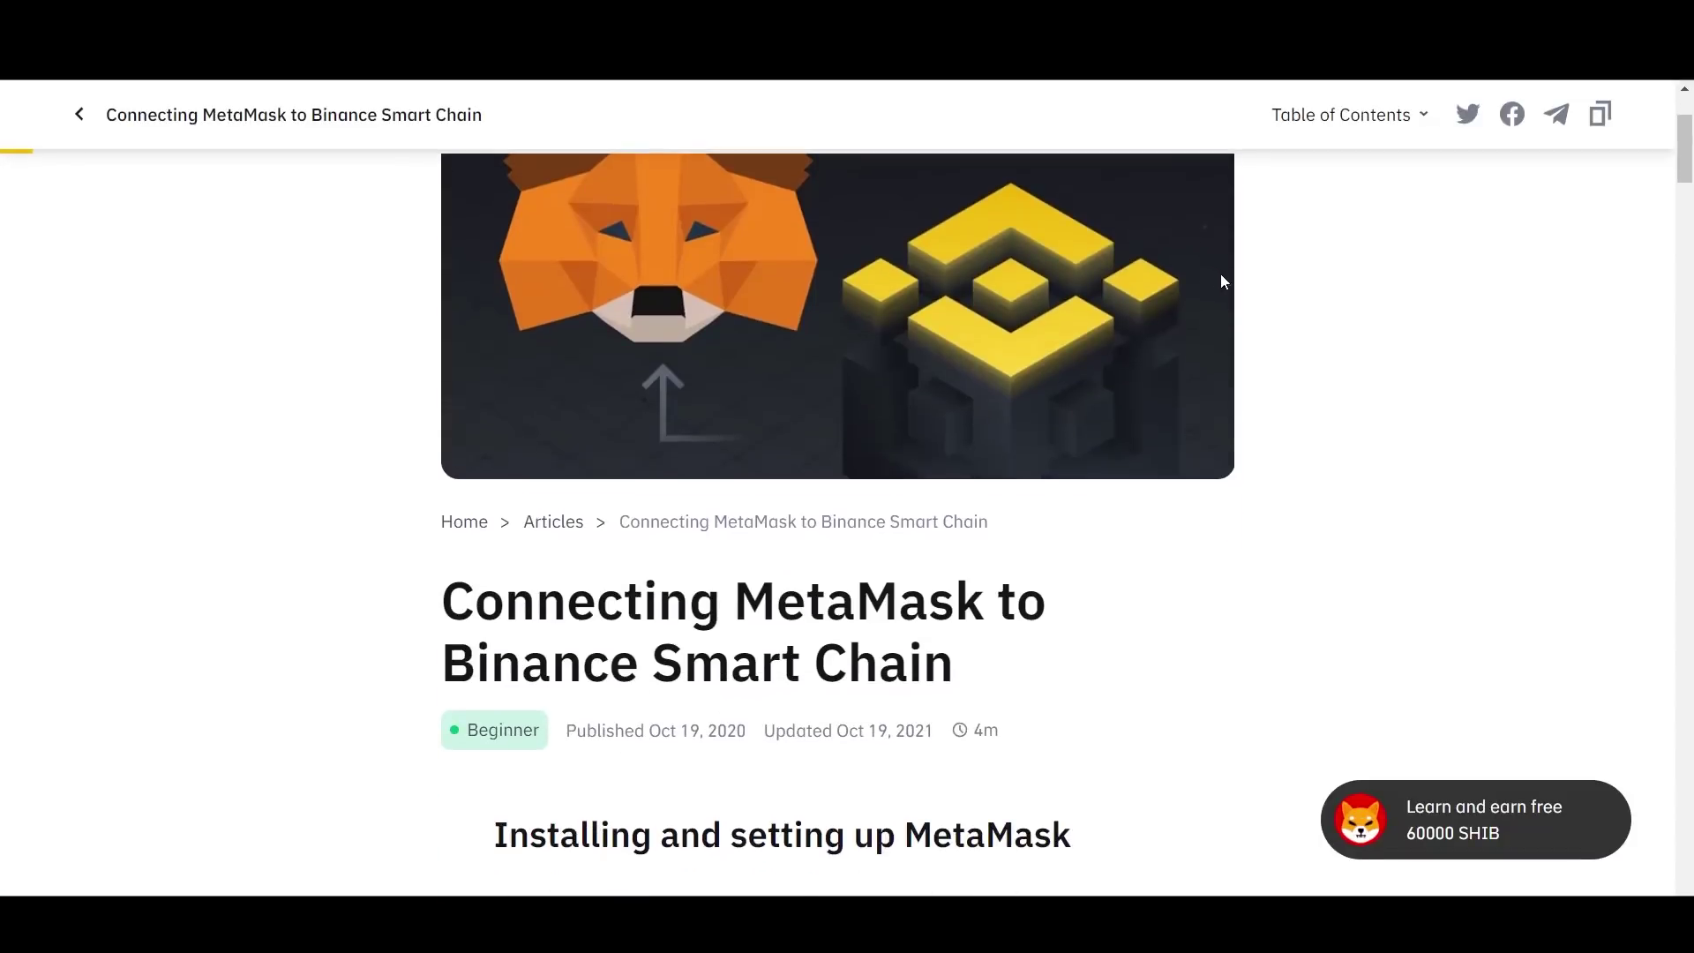
{"action": "scroll", "coordinate": [1279, 331], "scroll_direction": "up", "scroll_amount": 3}
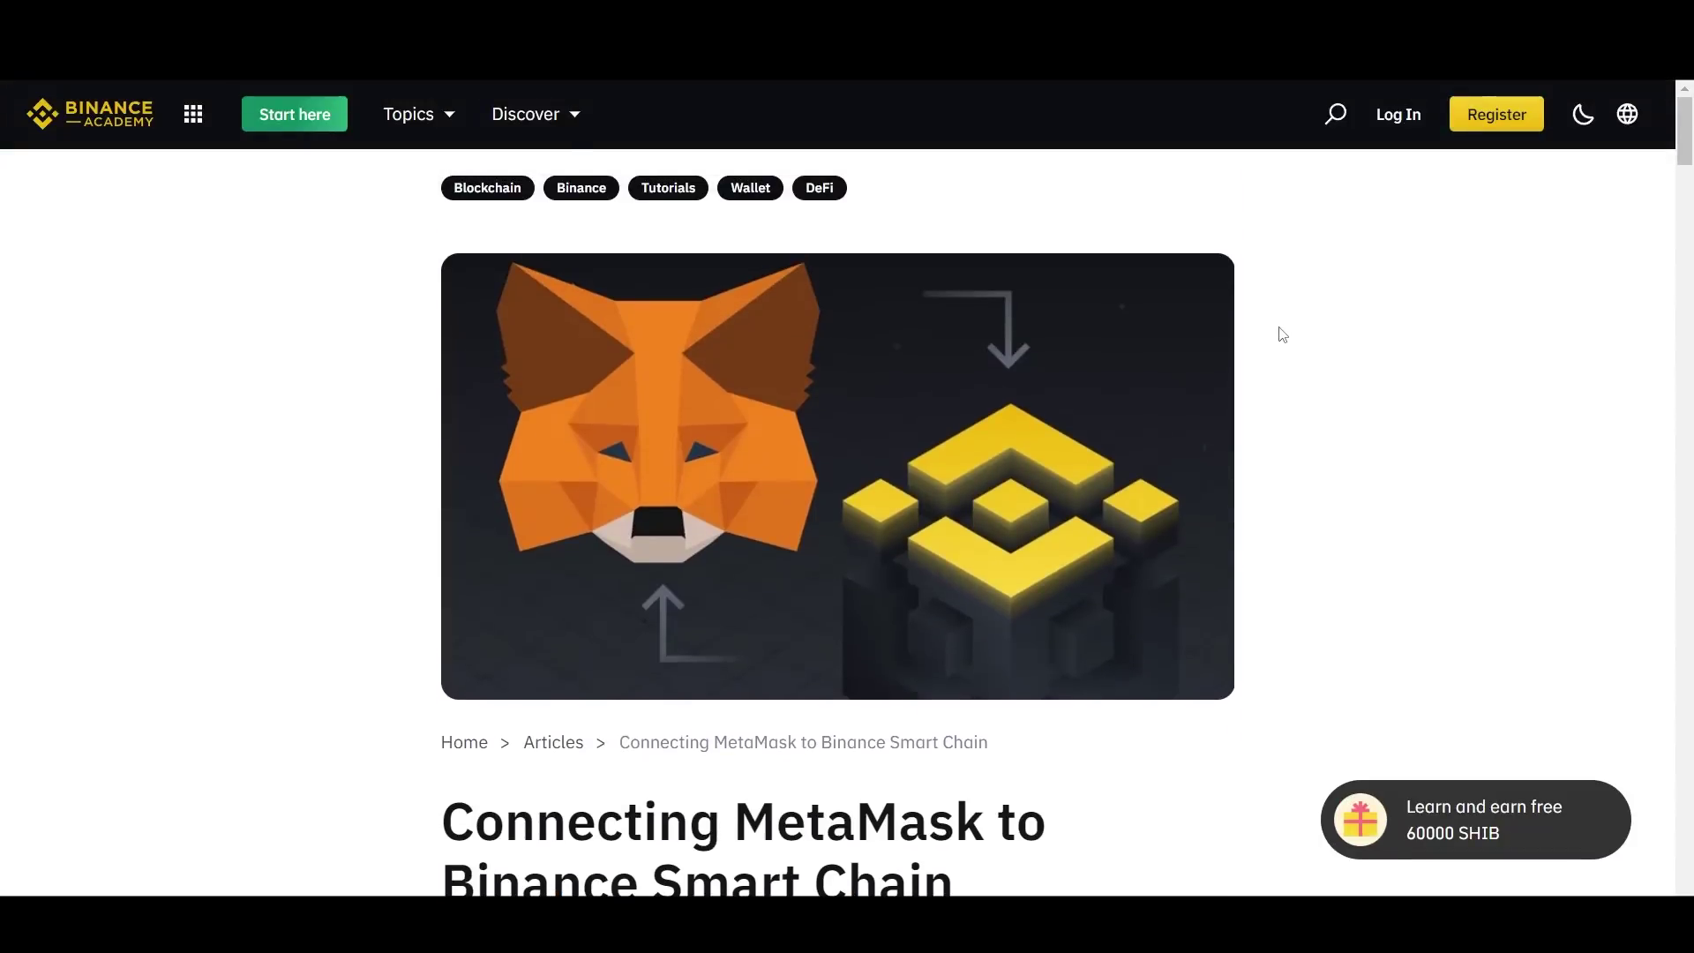
{"action": "scroll", "coordinate": [1282, 335], "scroll_direction": "down", "scroll_amount": 5}
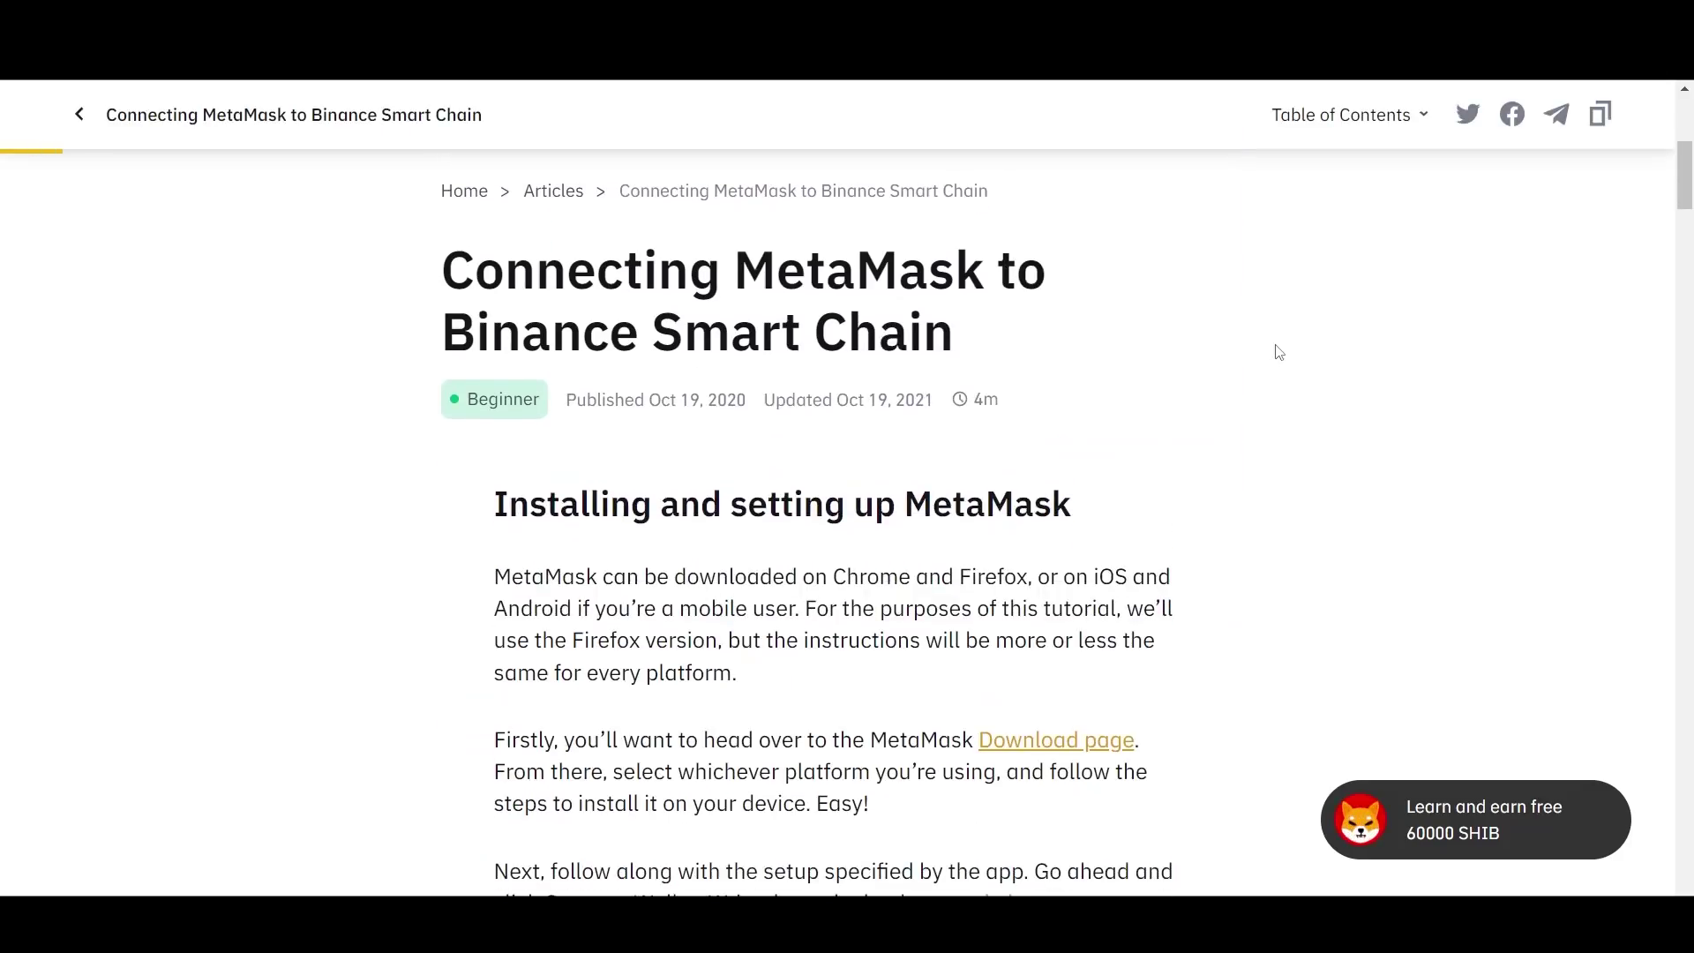
{"action": "scroll", "coordinate": [1279, 352], "scroll_direction": "up", "scroll_amount": 4}
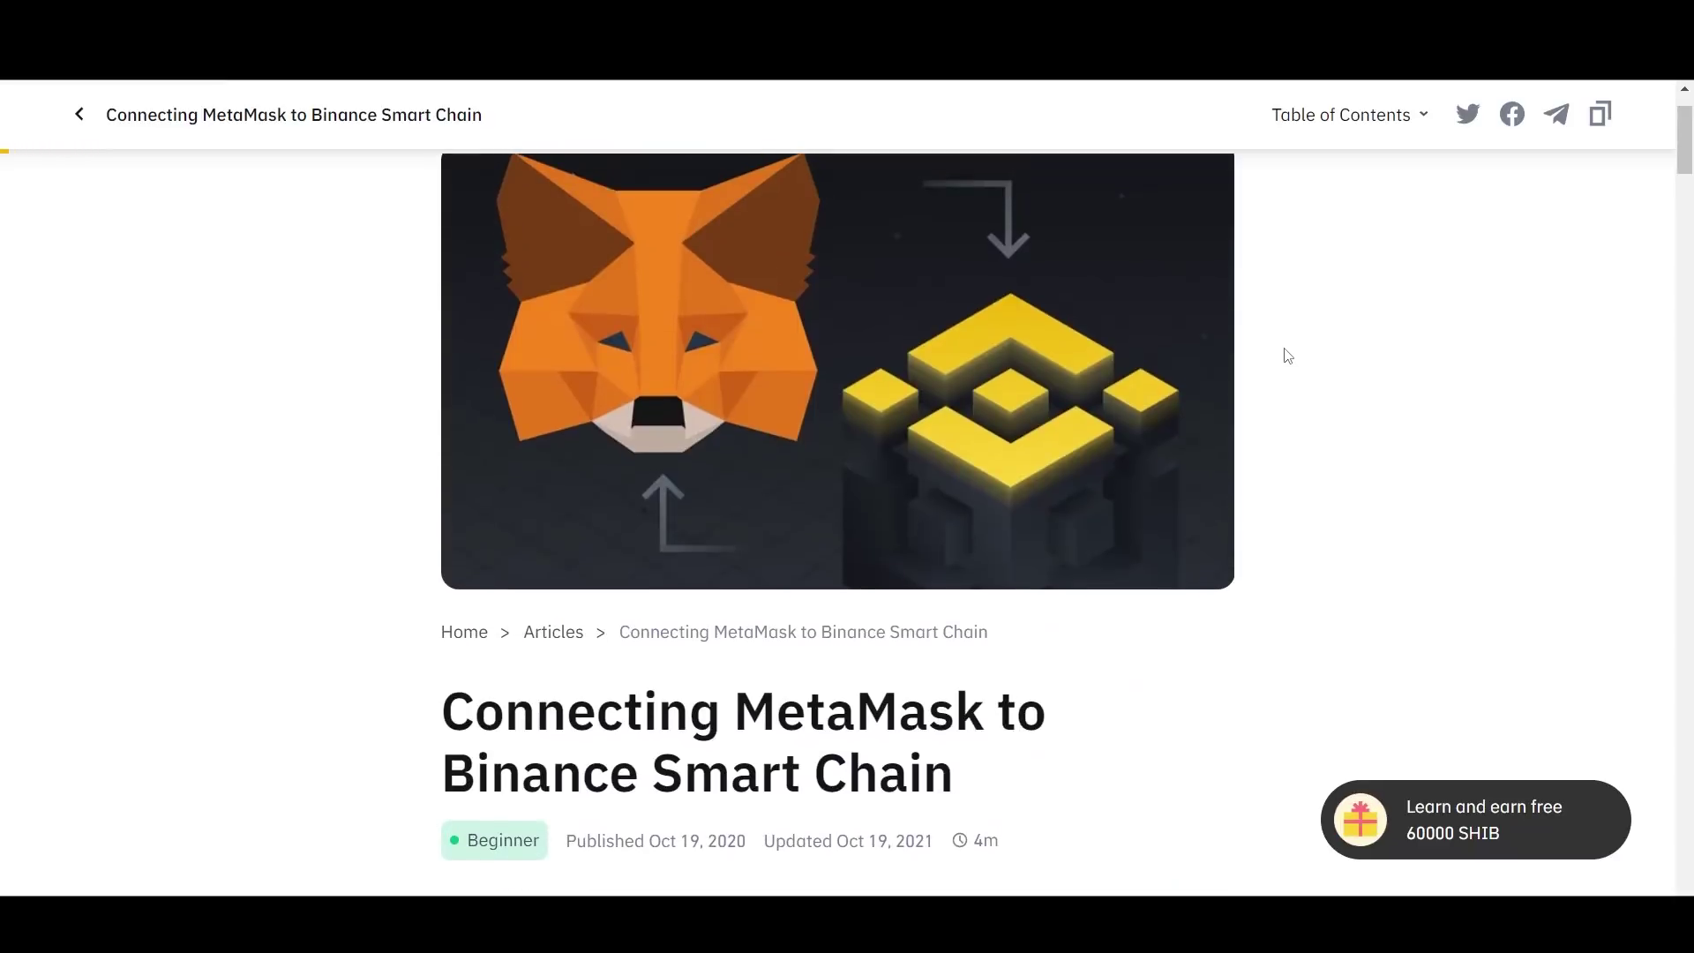
{"action": "scroll", "coordinate": [1299, 354], "scroll_direction": "up", "scroll_amount": 1}
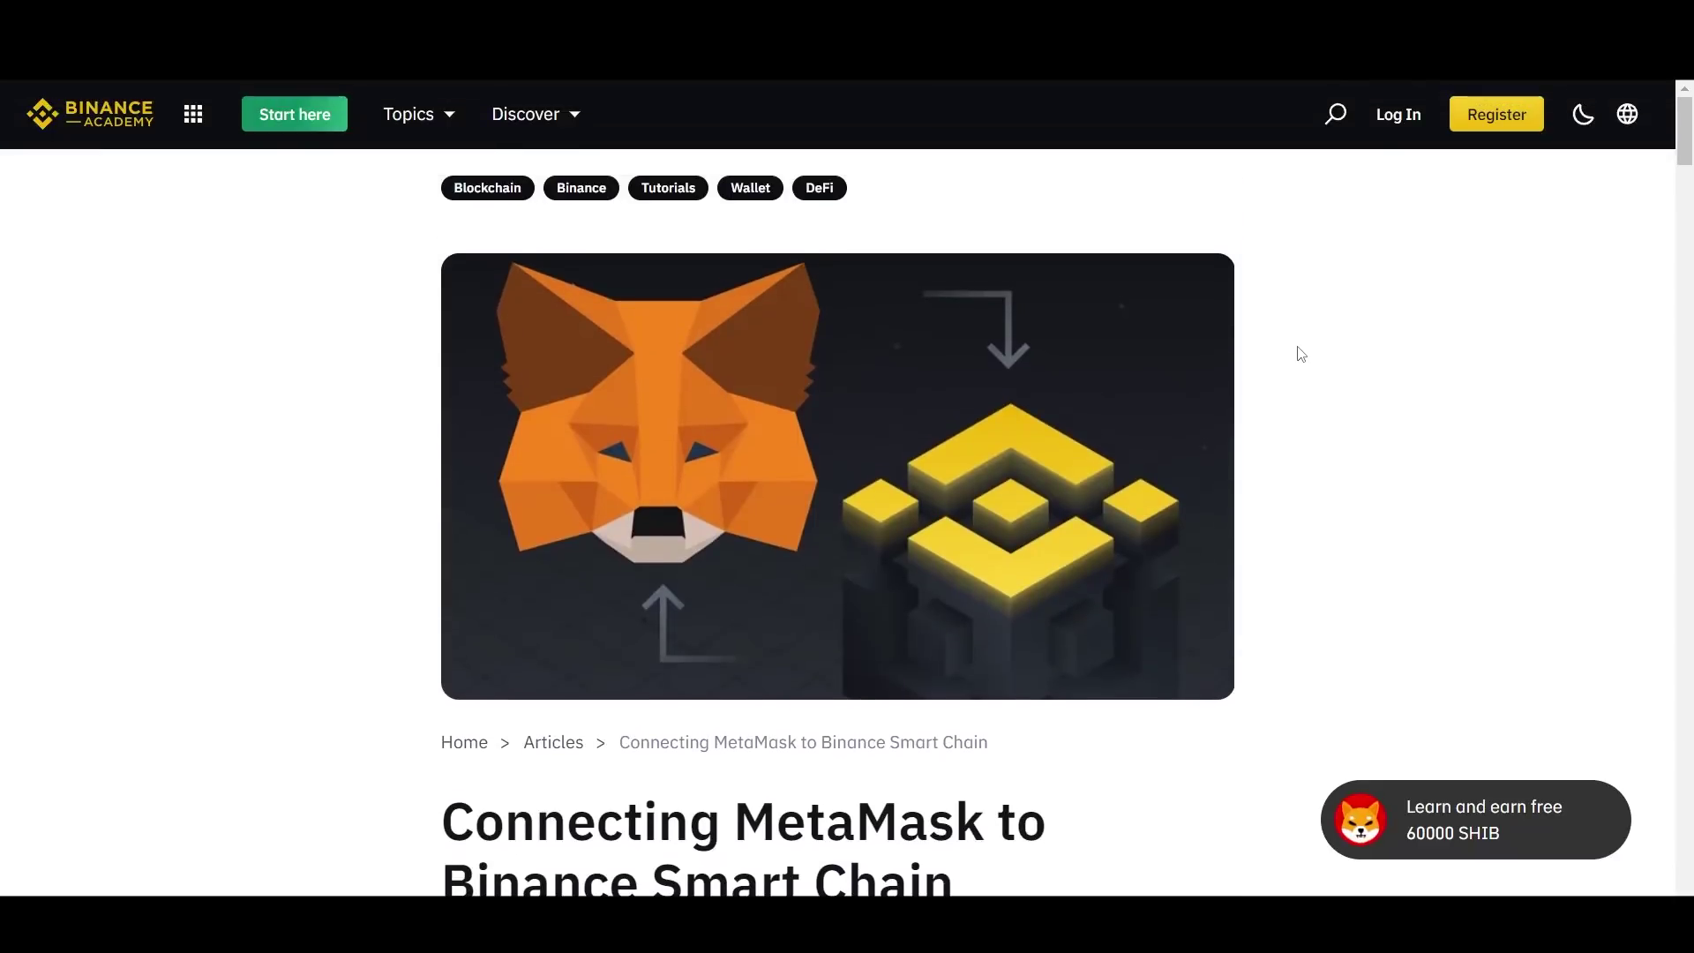
{"action": "scroll", "coordinate": [1299, 354], "scroll_direction": "down", "scroll_amount": 4}
{"action": "scroll", "coordinate": [1302, 380], "scroll_direction": "down", "scroll_amount": 6}
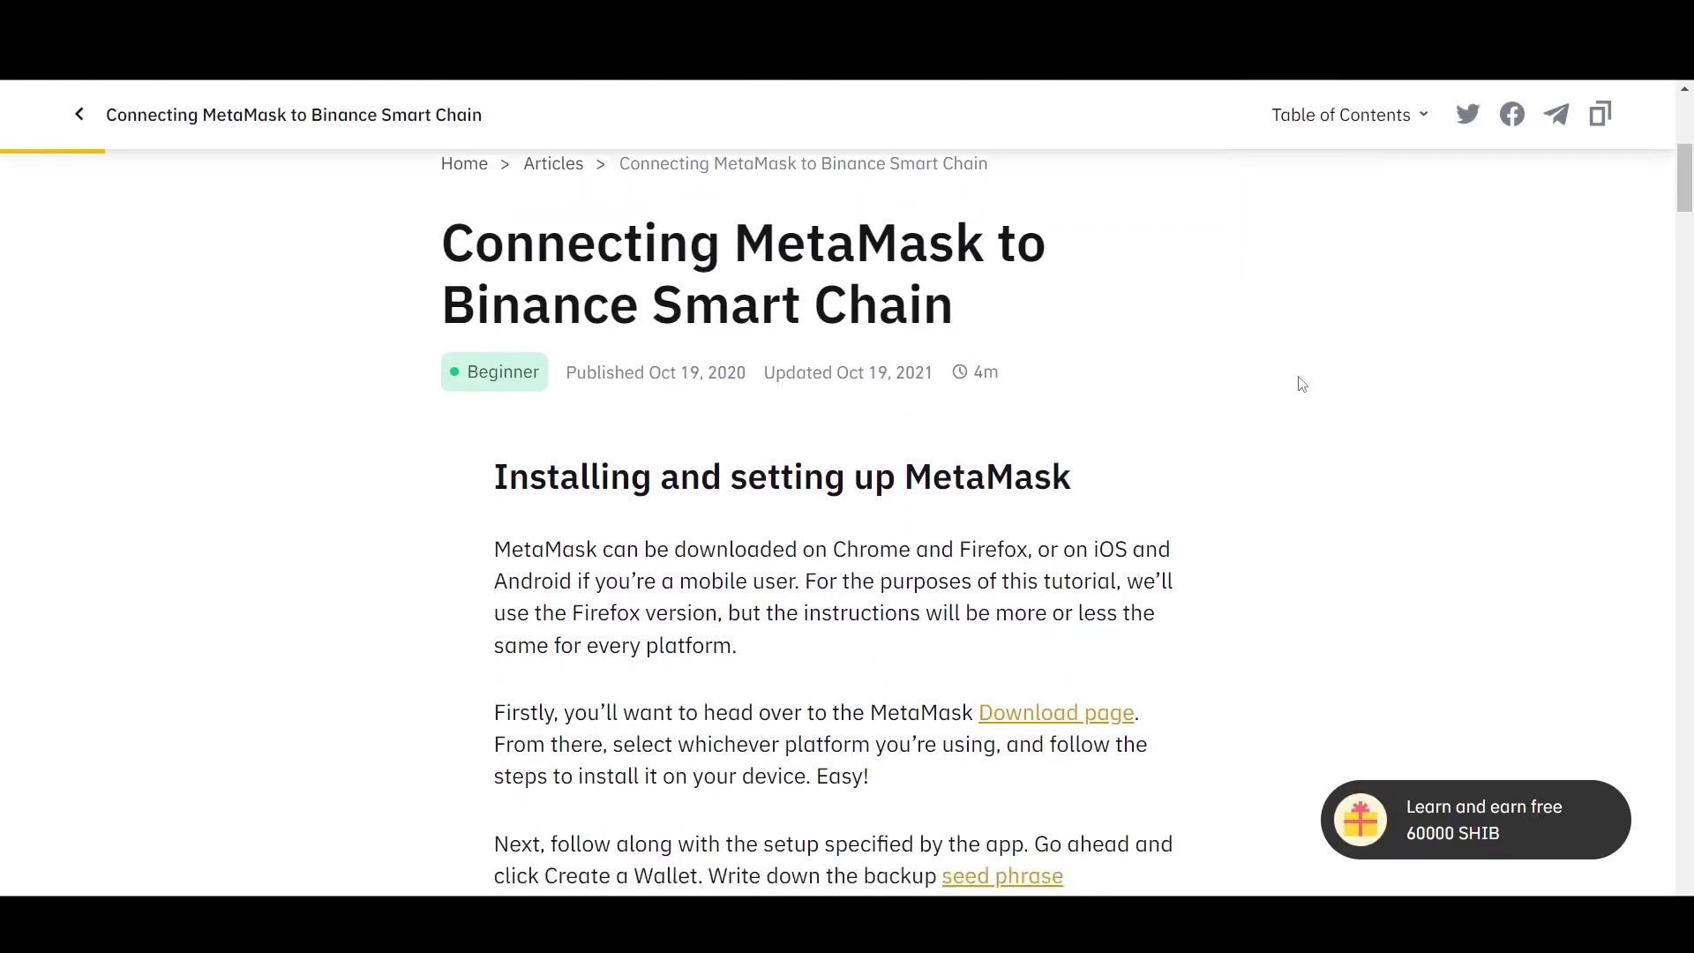
{"action": "scroll", "coordinate": [1290, 388], "scroll_direction": "down", "scroll_amount": 3}
{"action": "scroll", "coordinate": [648, 394], "scroll_direction": "down", "scroll_amount": 6}
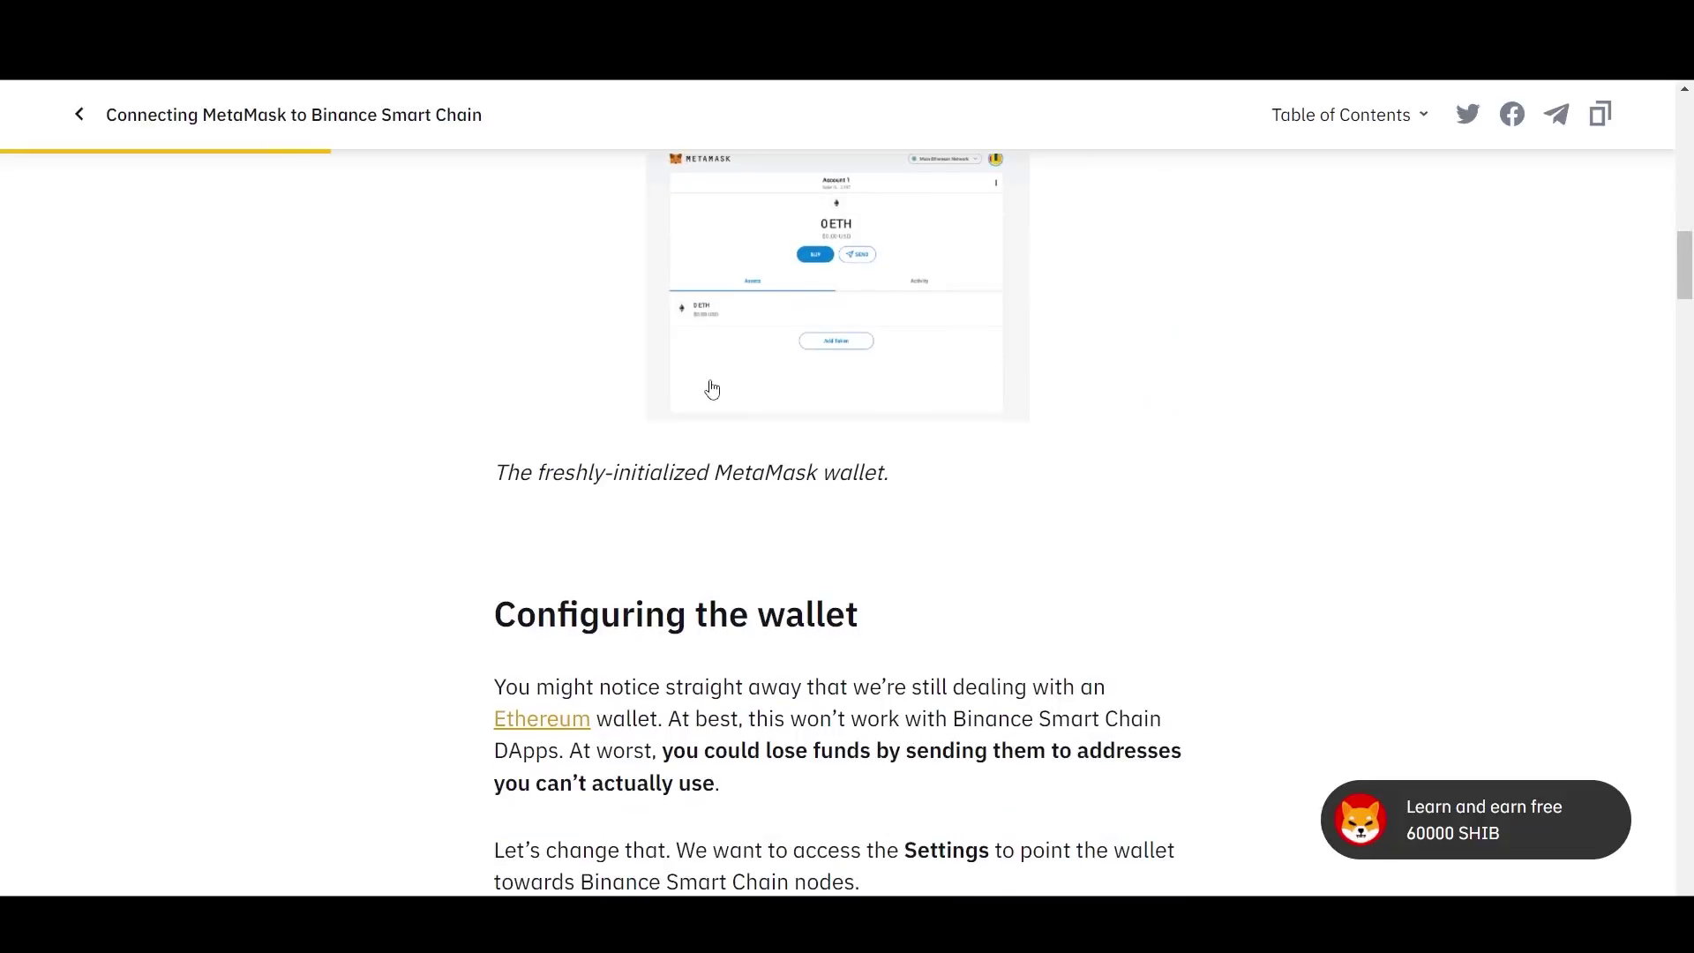
{"action": "scroll", "coordinate": [629, 336], "scroll_direction": "down", "scroll_amount": 3}
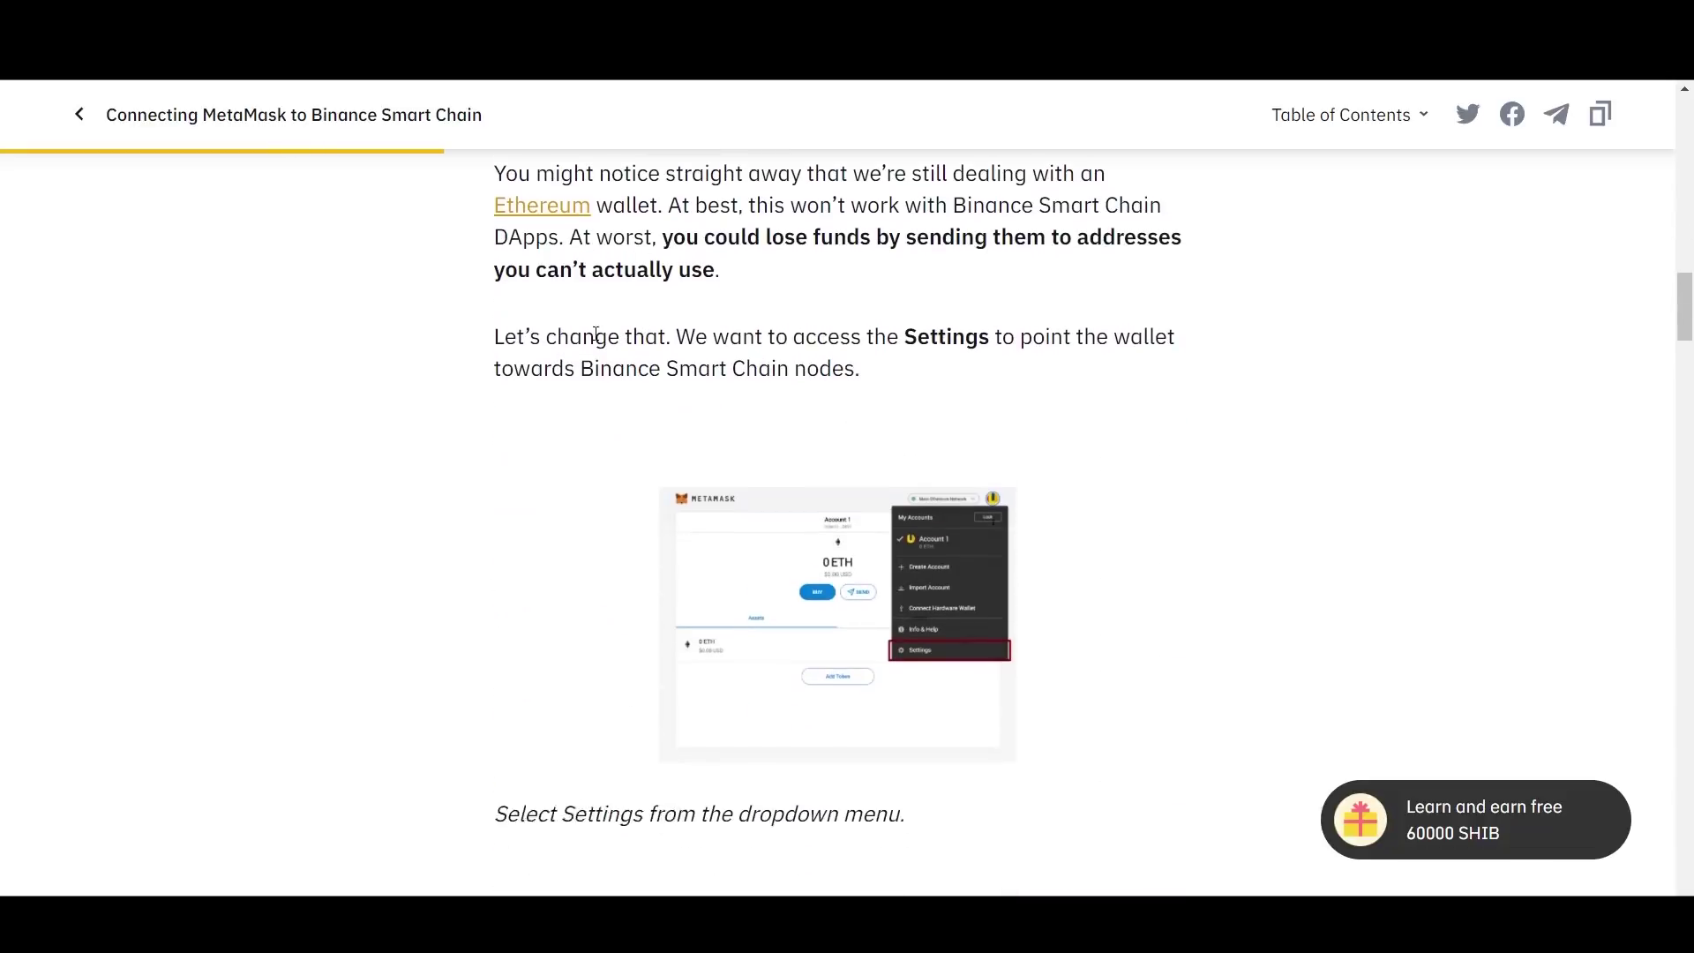
{"action": "scroll", "coordinate": [559, 416], "scroll_direction": "down", "scroll_amount": 3}
{"action": "scroll", "coordinate": [548, 442], "scroll_direction": "down", "scroll_amount": 4}
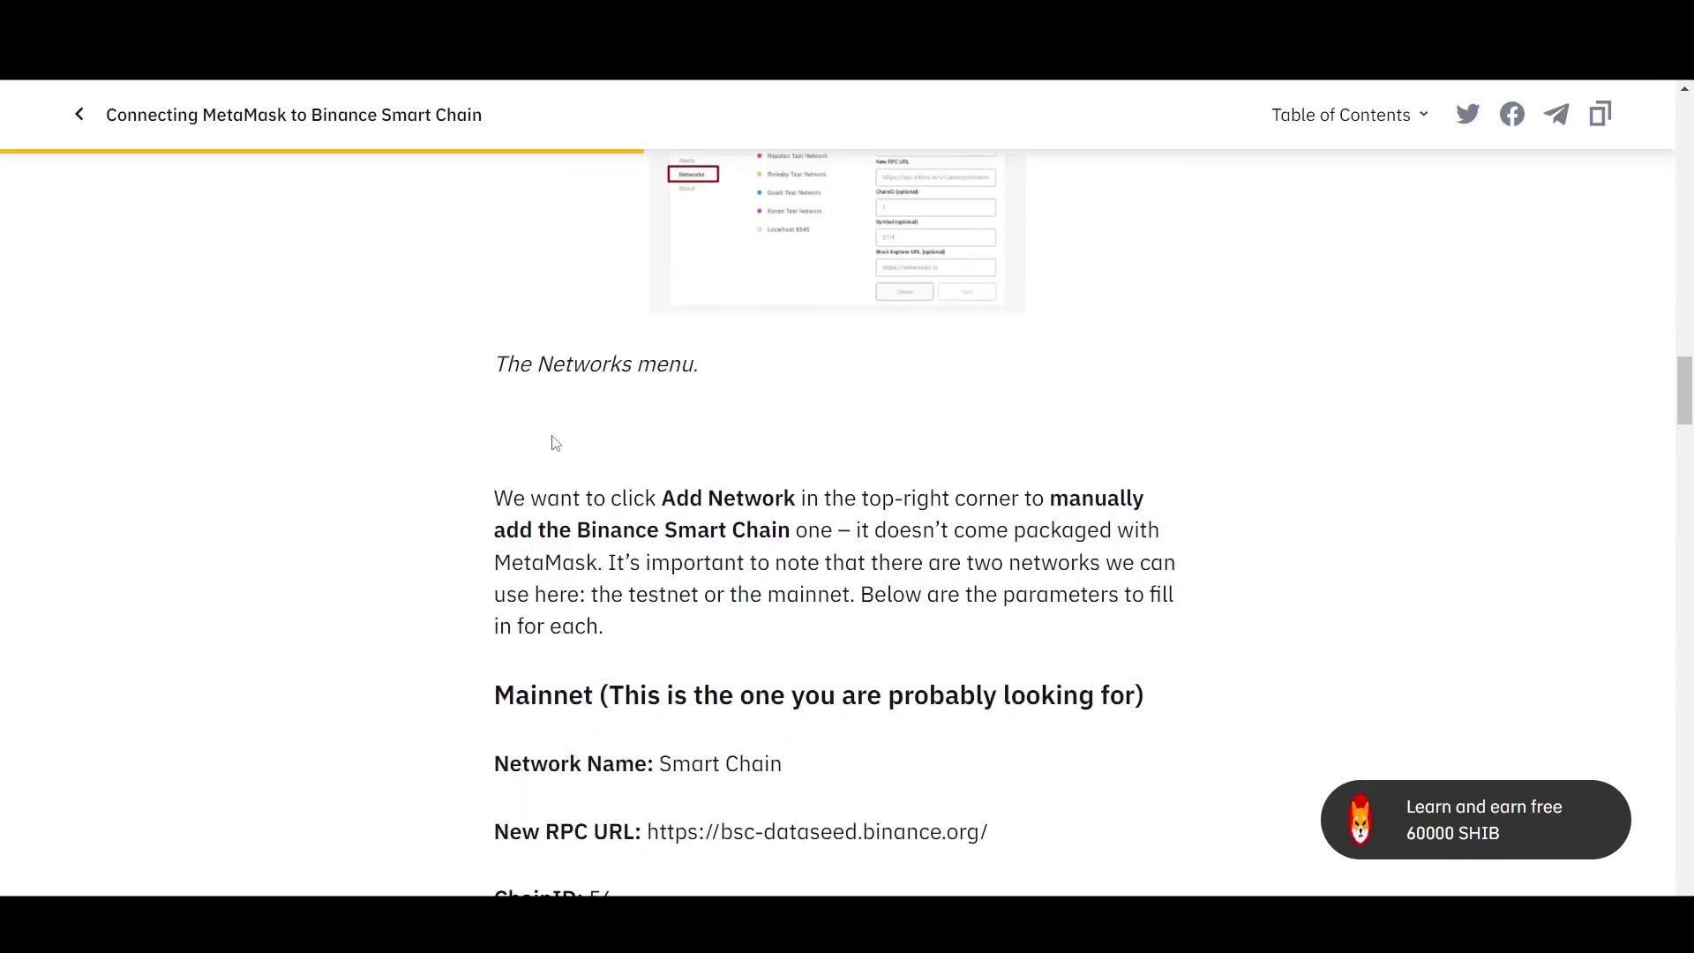
{"action": "scroll", "coordinate": [540, 450], "scroll_direction": "down", "scroll_amount": 3}
{"action": "scroll", "coordinate": [512, 448], "scroll_direction": "down", "scroll_amount": 1}
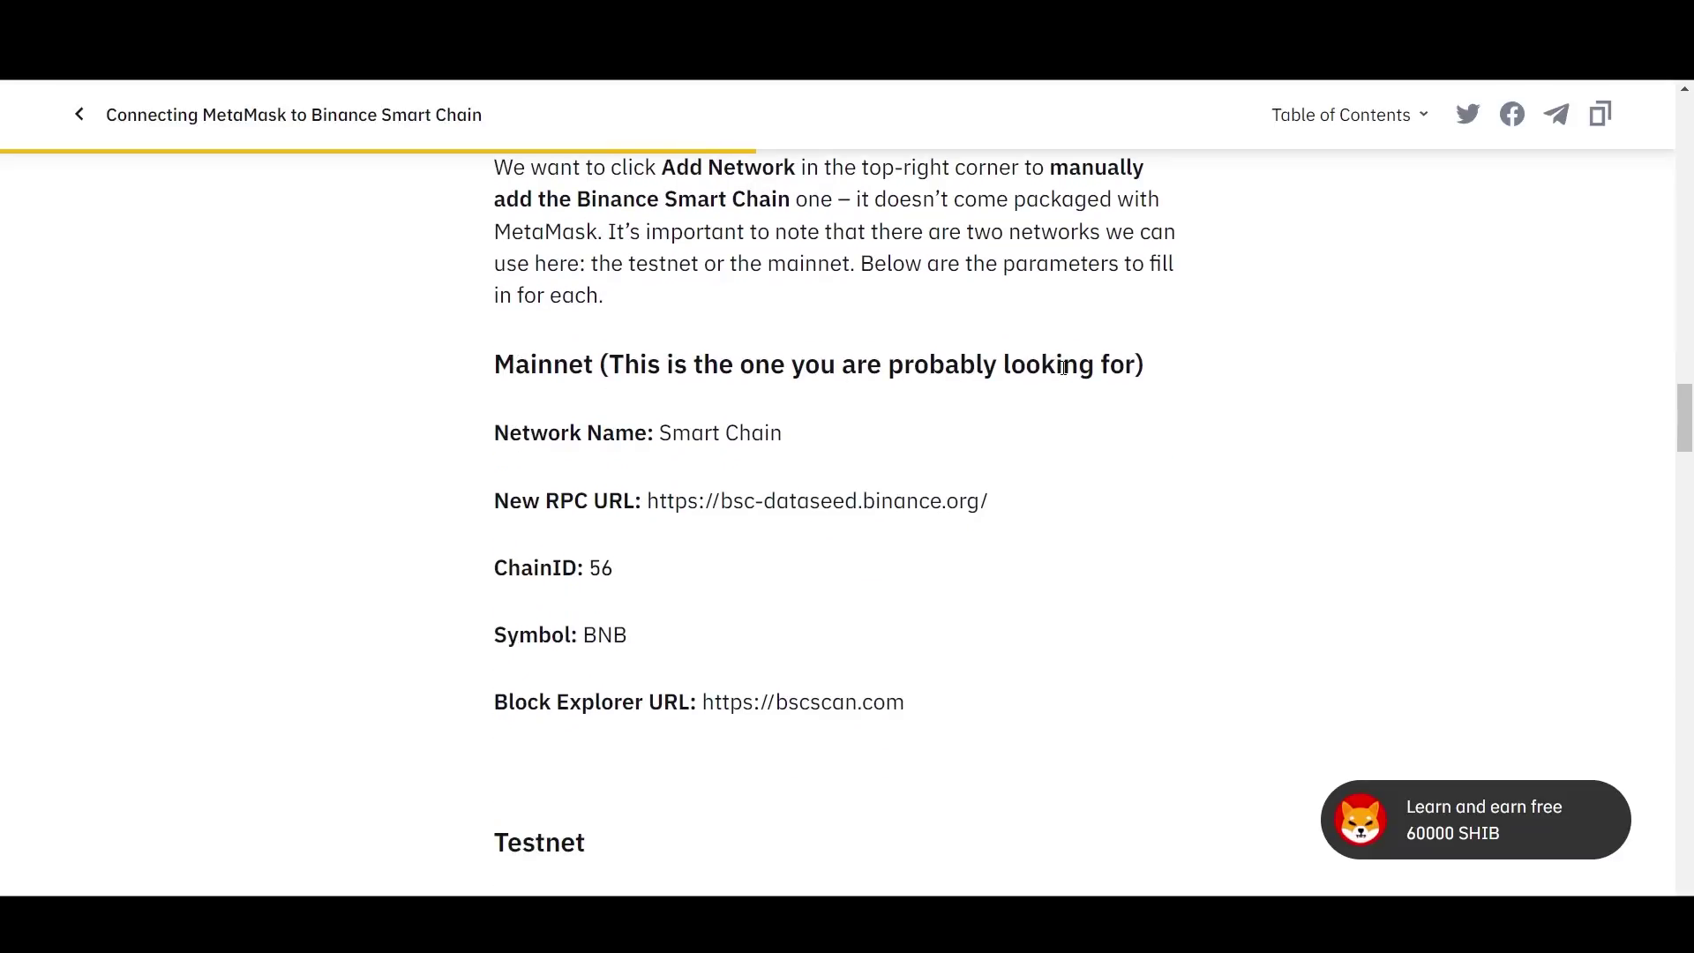
{"action": "scroll", "coordinate": [766, 423], "scroll_direction": "down", "scroll_amount": 1}
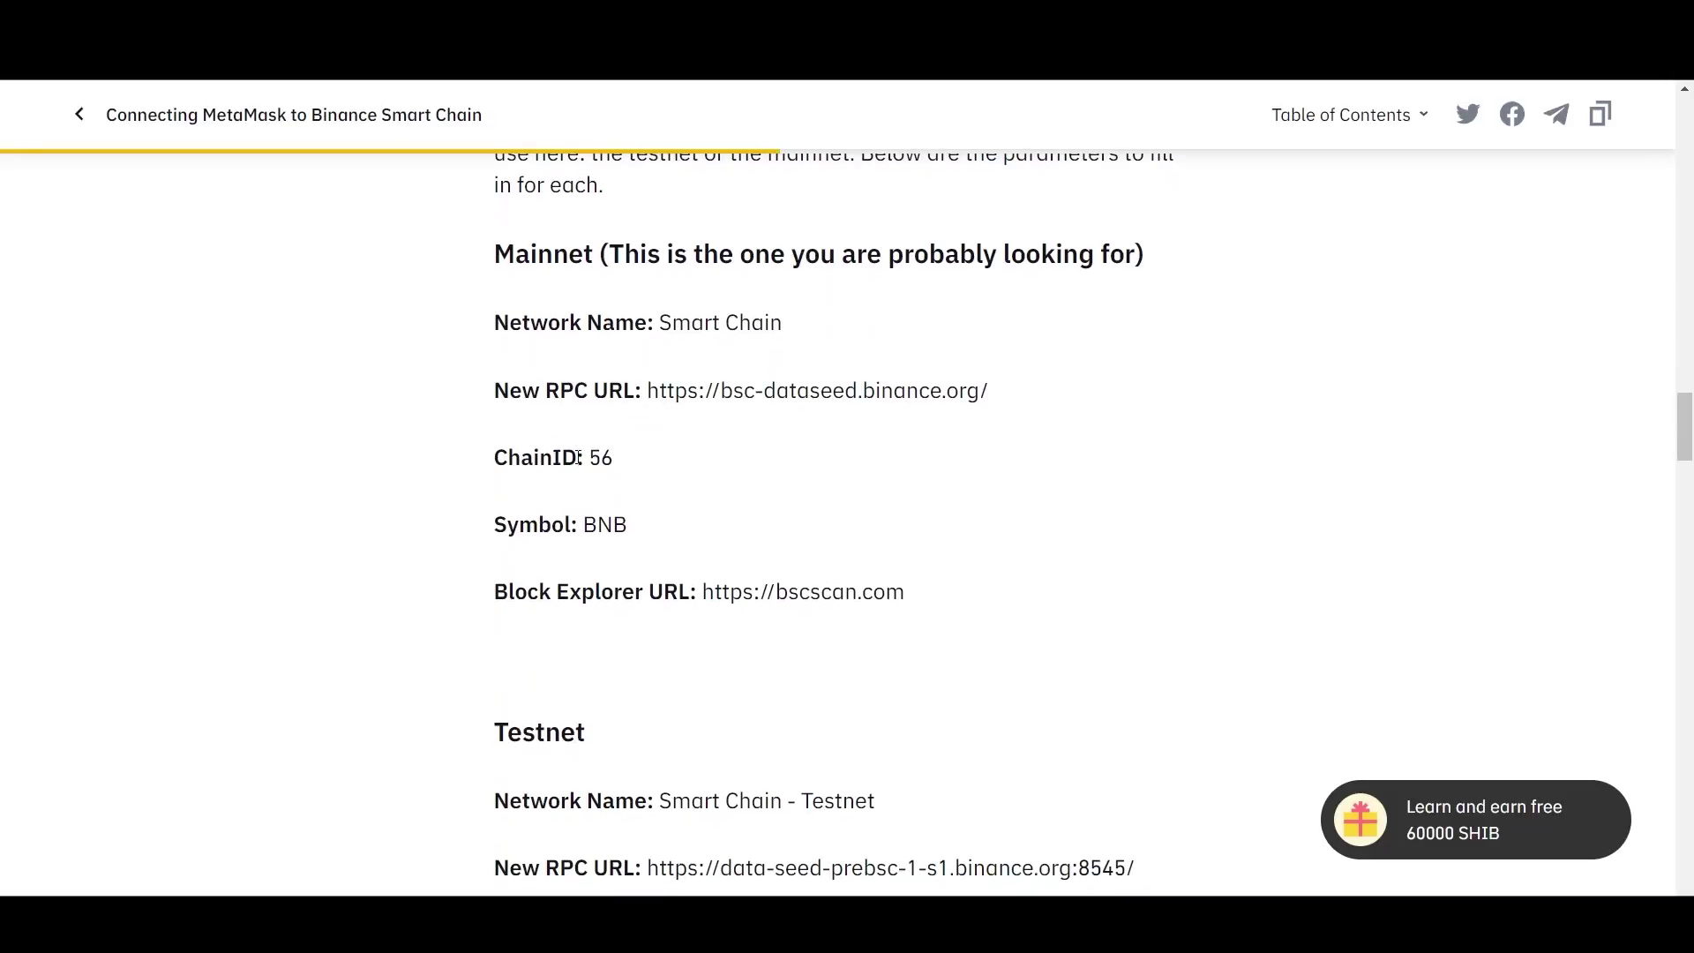
{"action": "scroll", "coordinate": [565, 530], "scroll_direction": "down", "scroll_amount": 2}
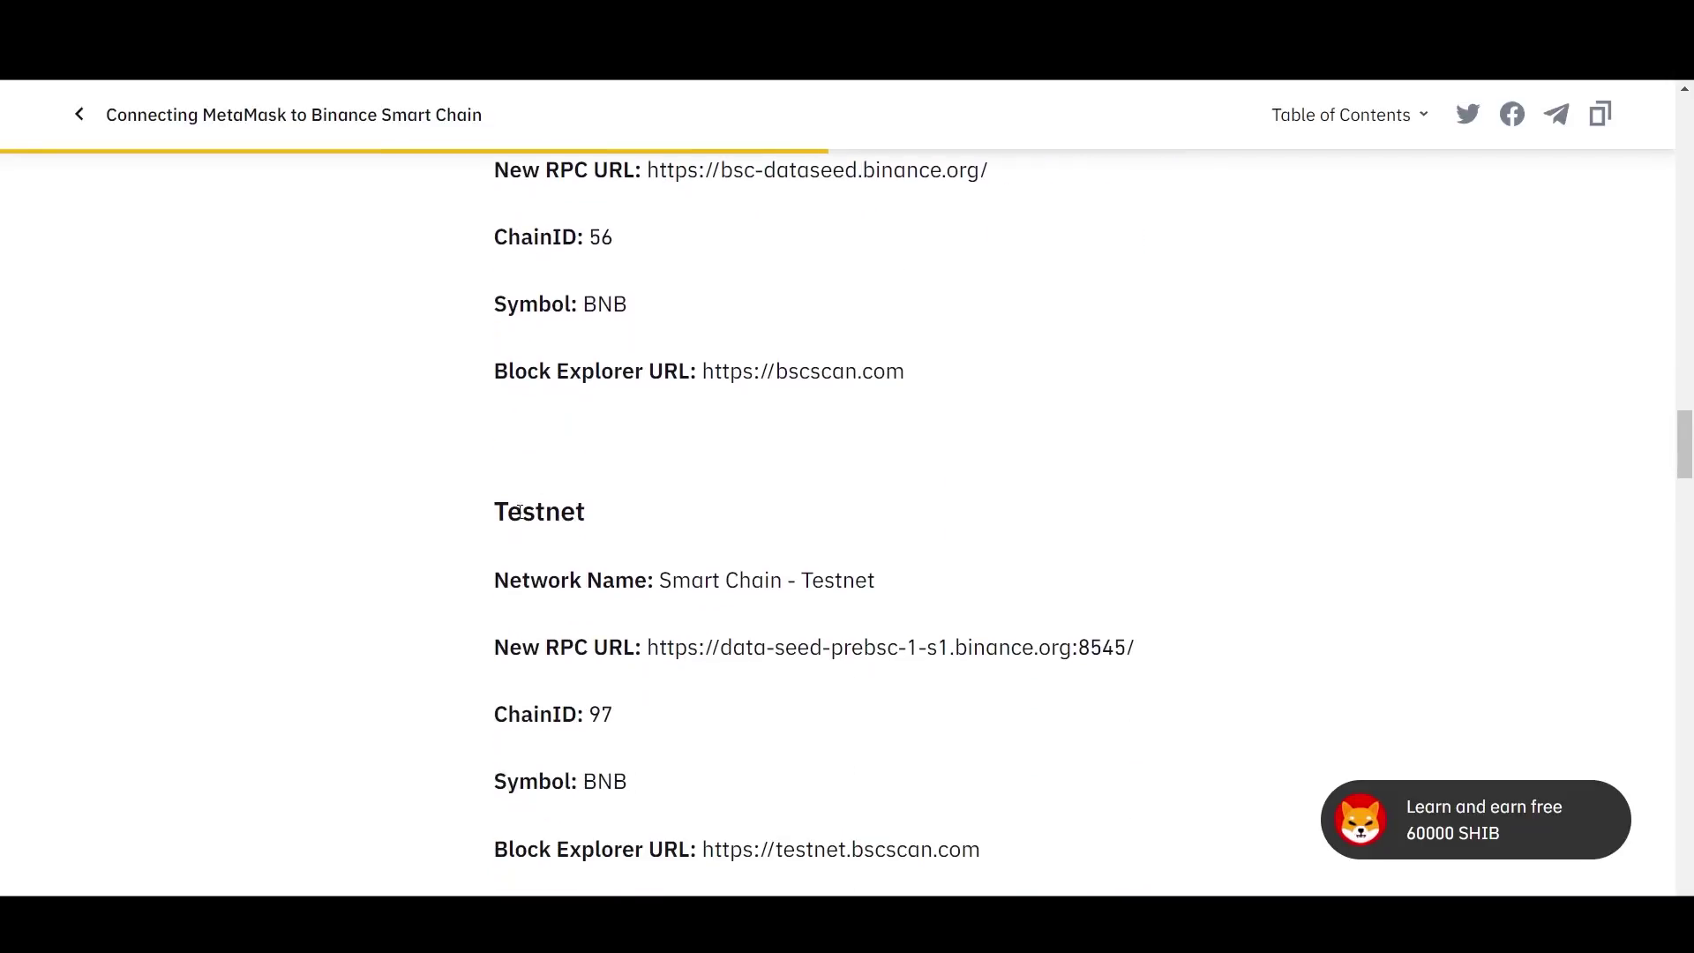
{"action": "scroll", "coordinate": [657, 523], "scroll_direction": "up", "scroll_amount": 3}
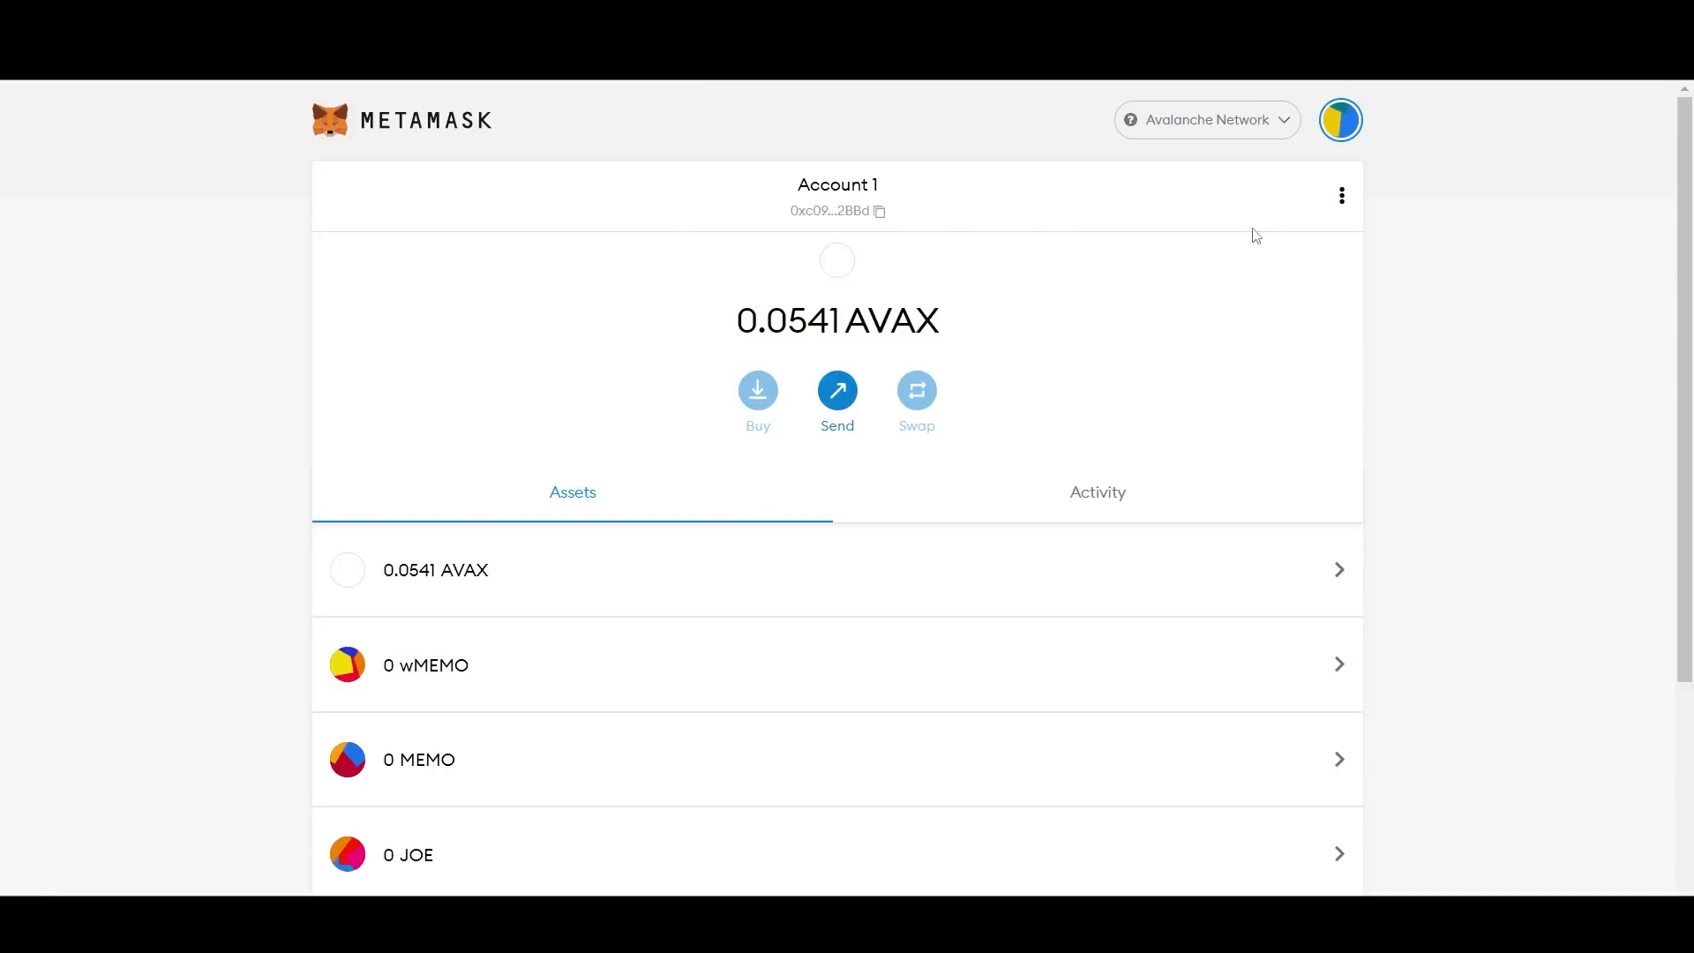
- Start adding a custom network in MetaMask and set its name to Smart Chain, copied from the article's mainnet parameters
{"action": "left_click", "coordinate": [1268, 131]}
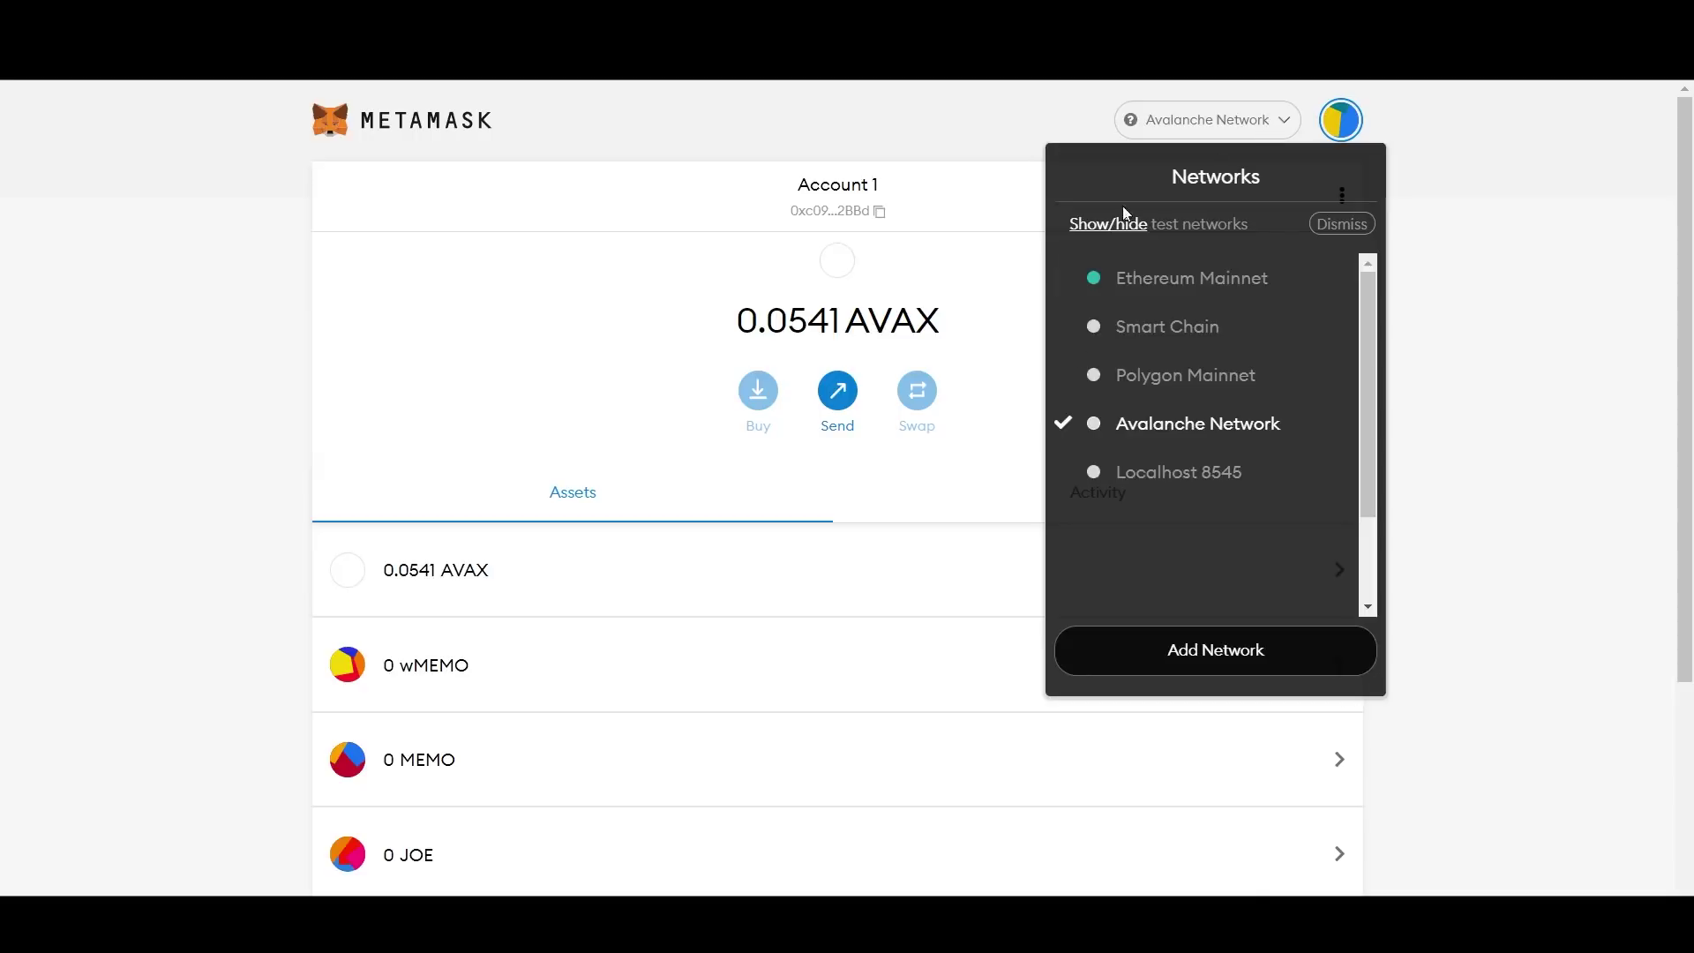
{"action": "left_click", "coordinate": [1227, 657]}
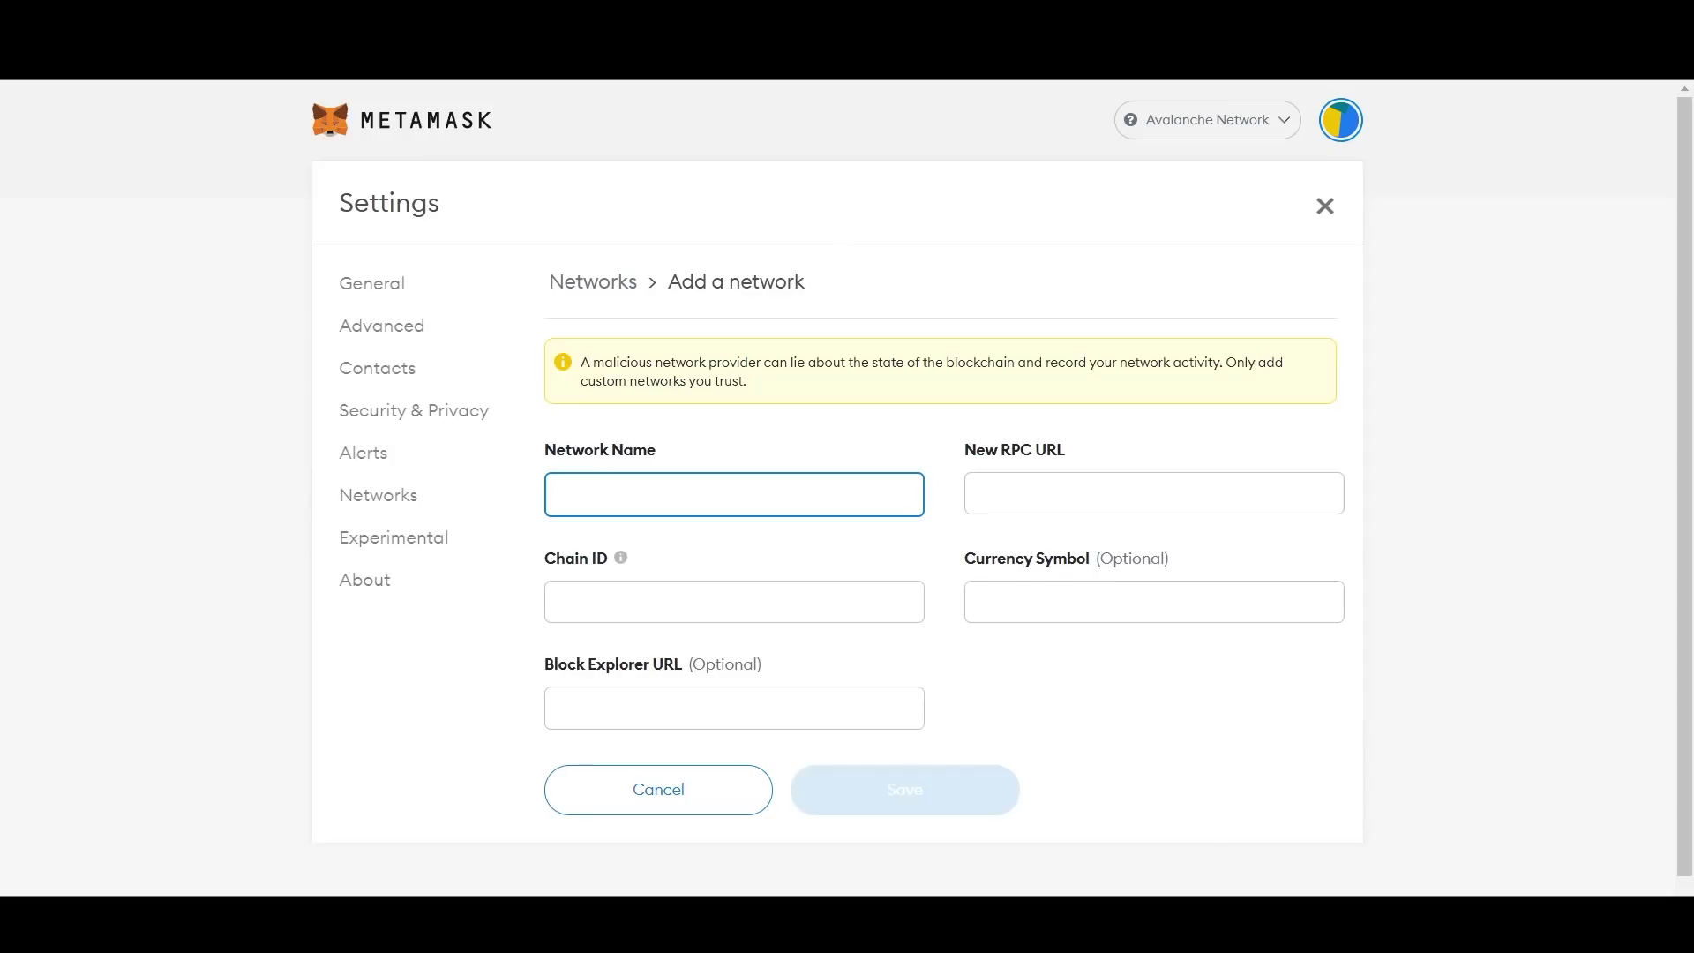
{"action": "key", "text": "alt+Tab"}
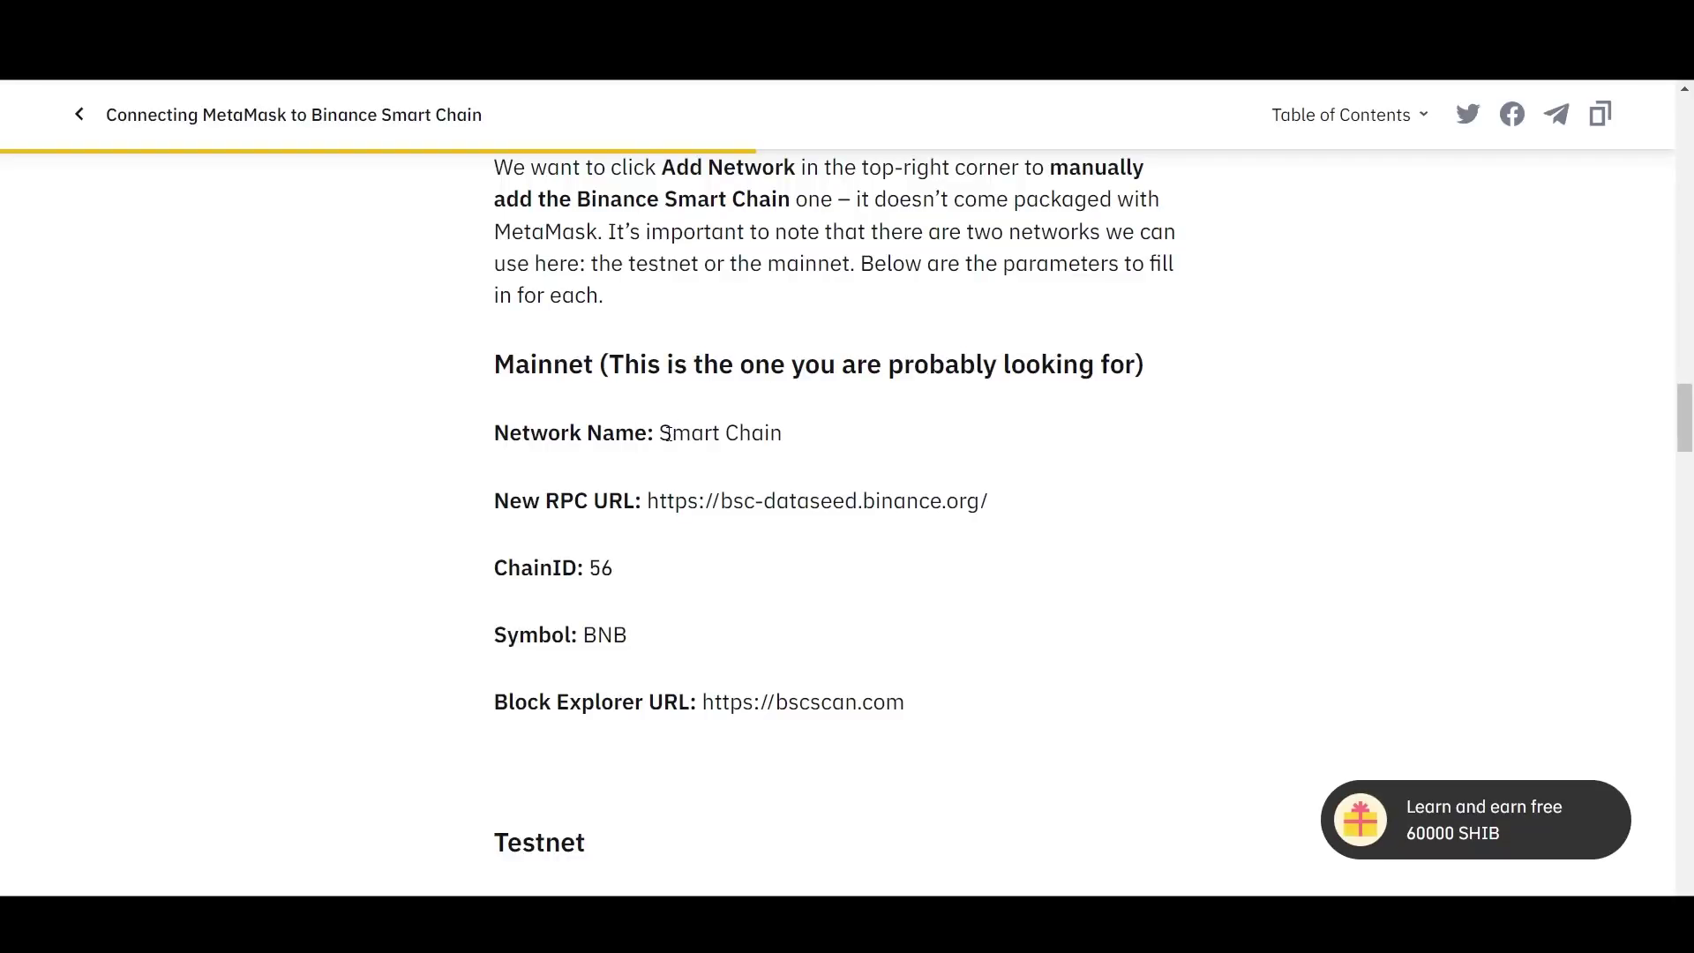
{"action": "left_click_drag", "start_coordinate": [667, 432], "coordinate": [781, 432]}
{"action": "right_click", "coordinate": [770, 432]}
{"action": "left_click", "coordinate": [824, 453]}
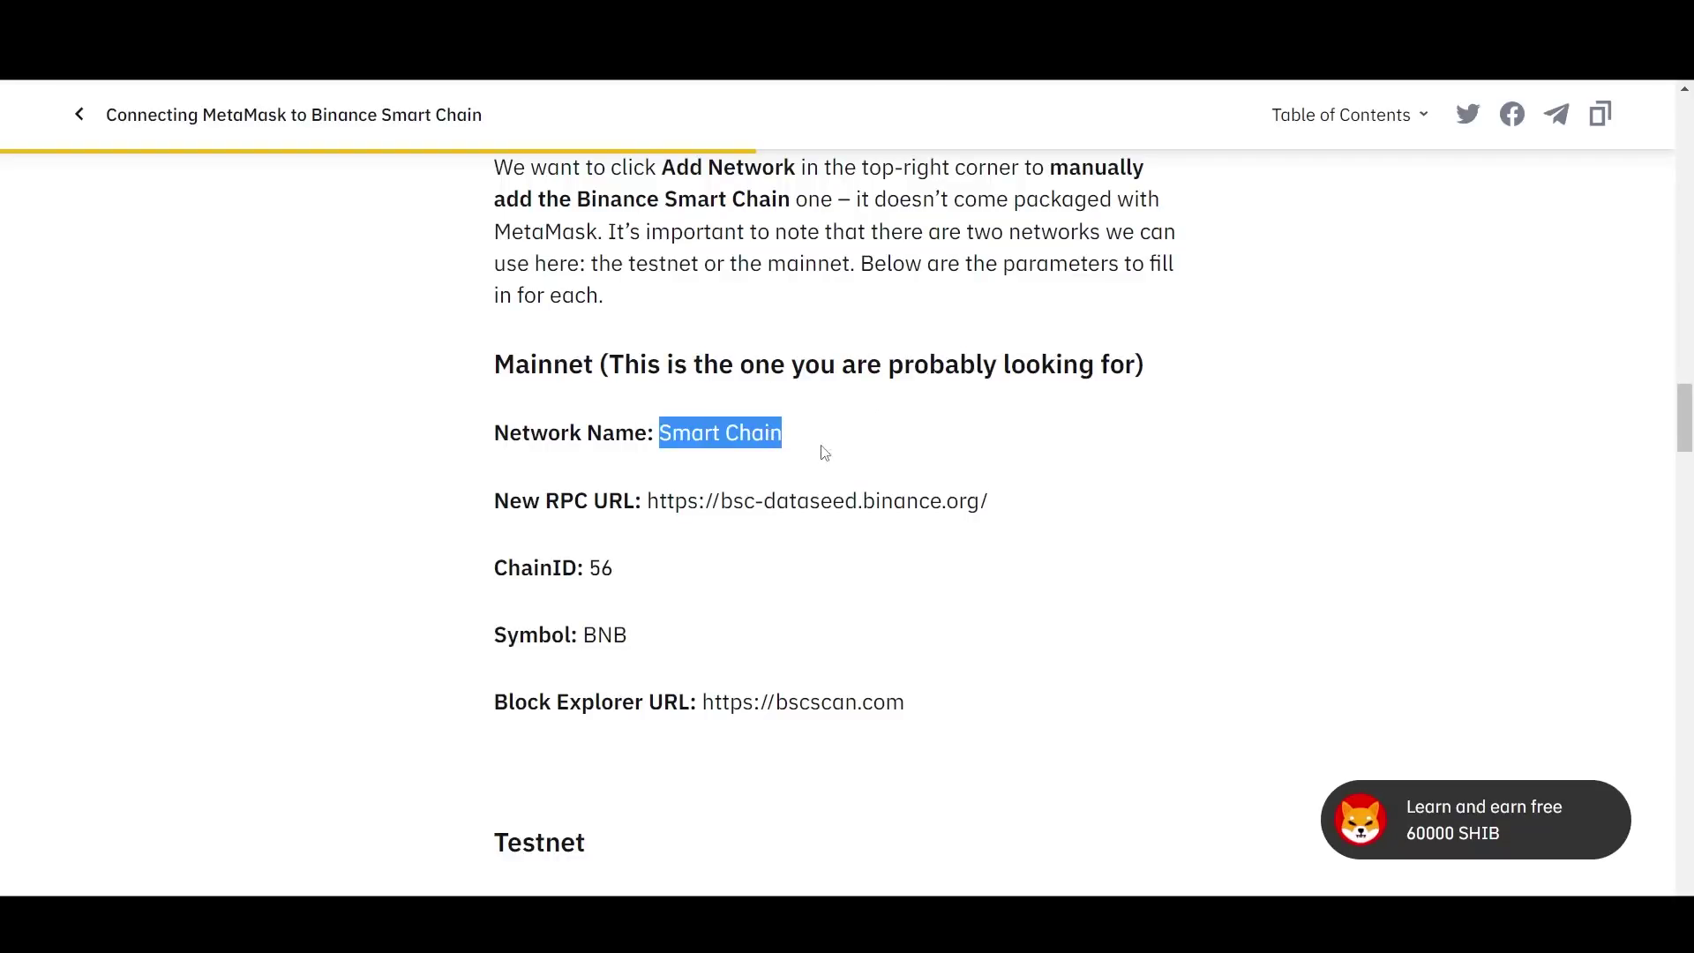
{"action": "key", "text": "alt+Tab"}
{"action": "right_click", "coordinate": [687, 502]}
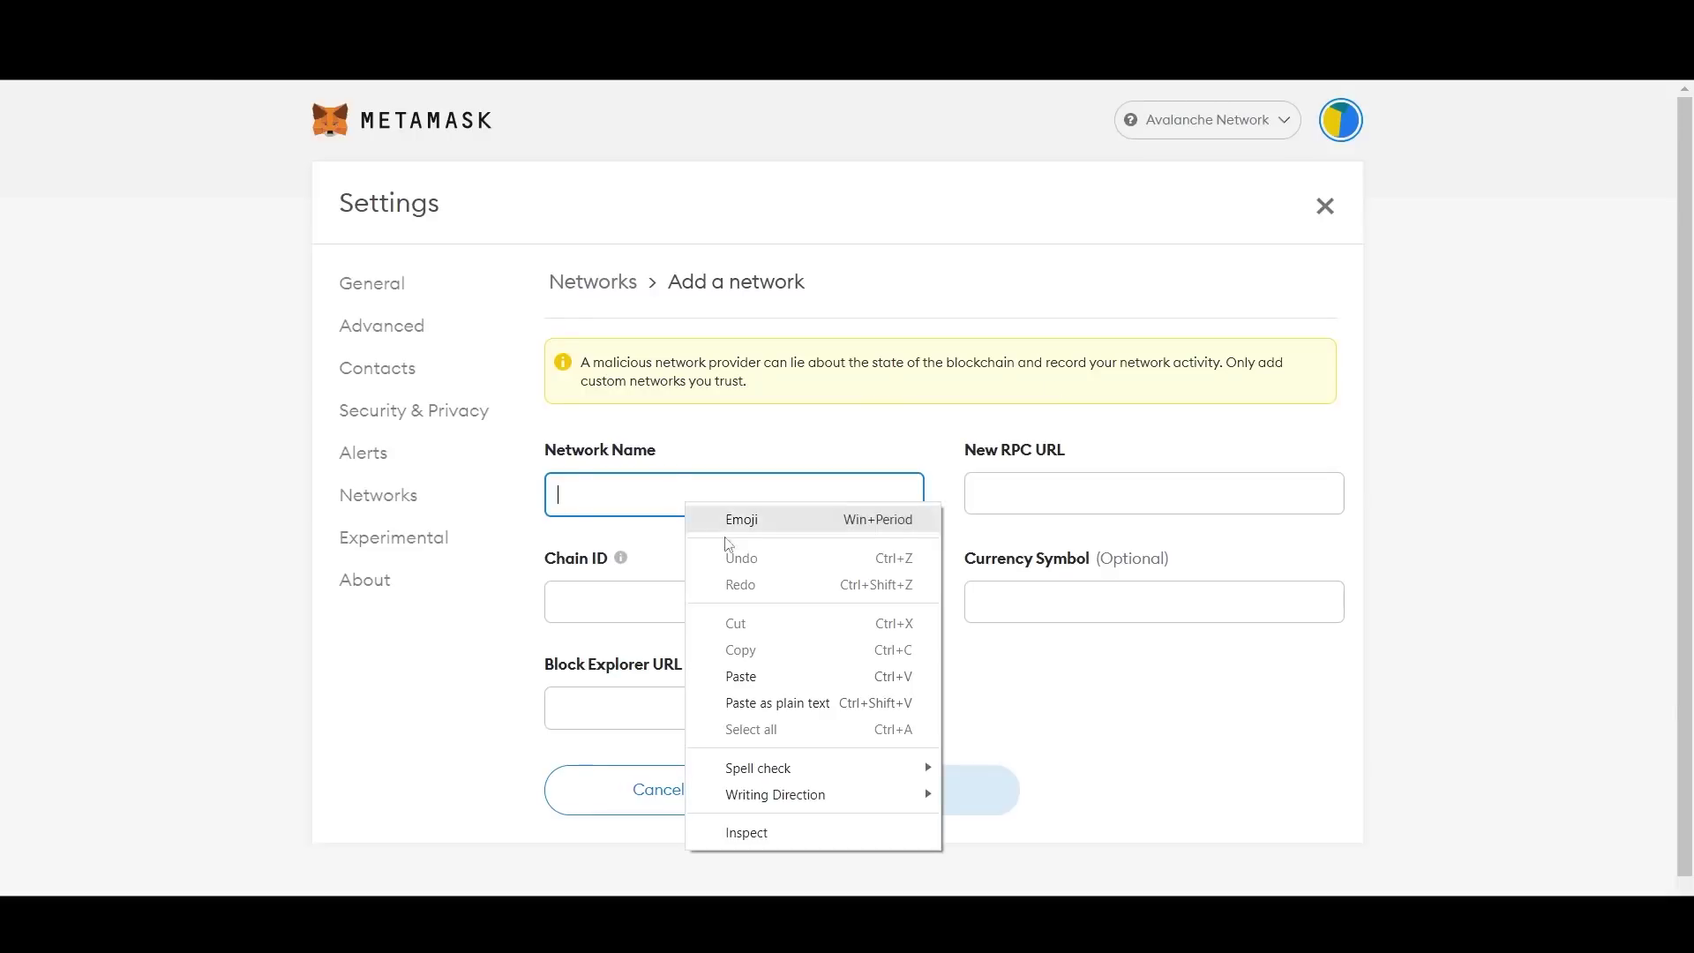
{"action": "left_click", "coordinate": [780, 676]}
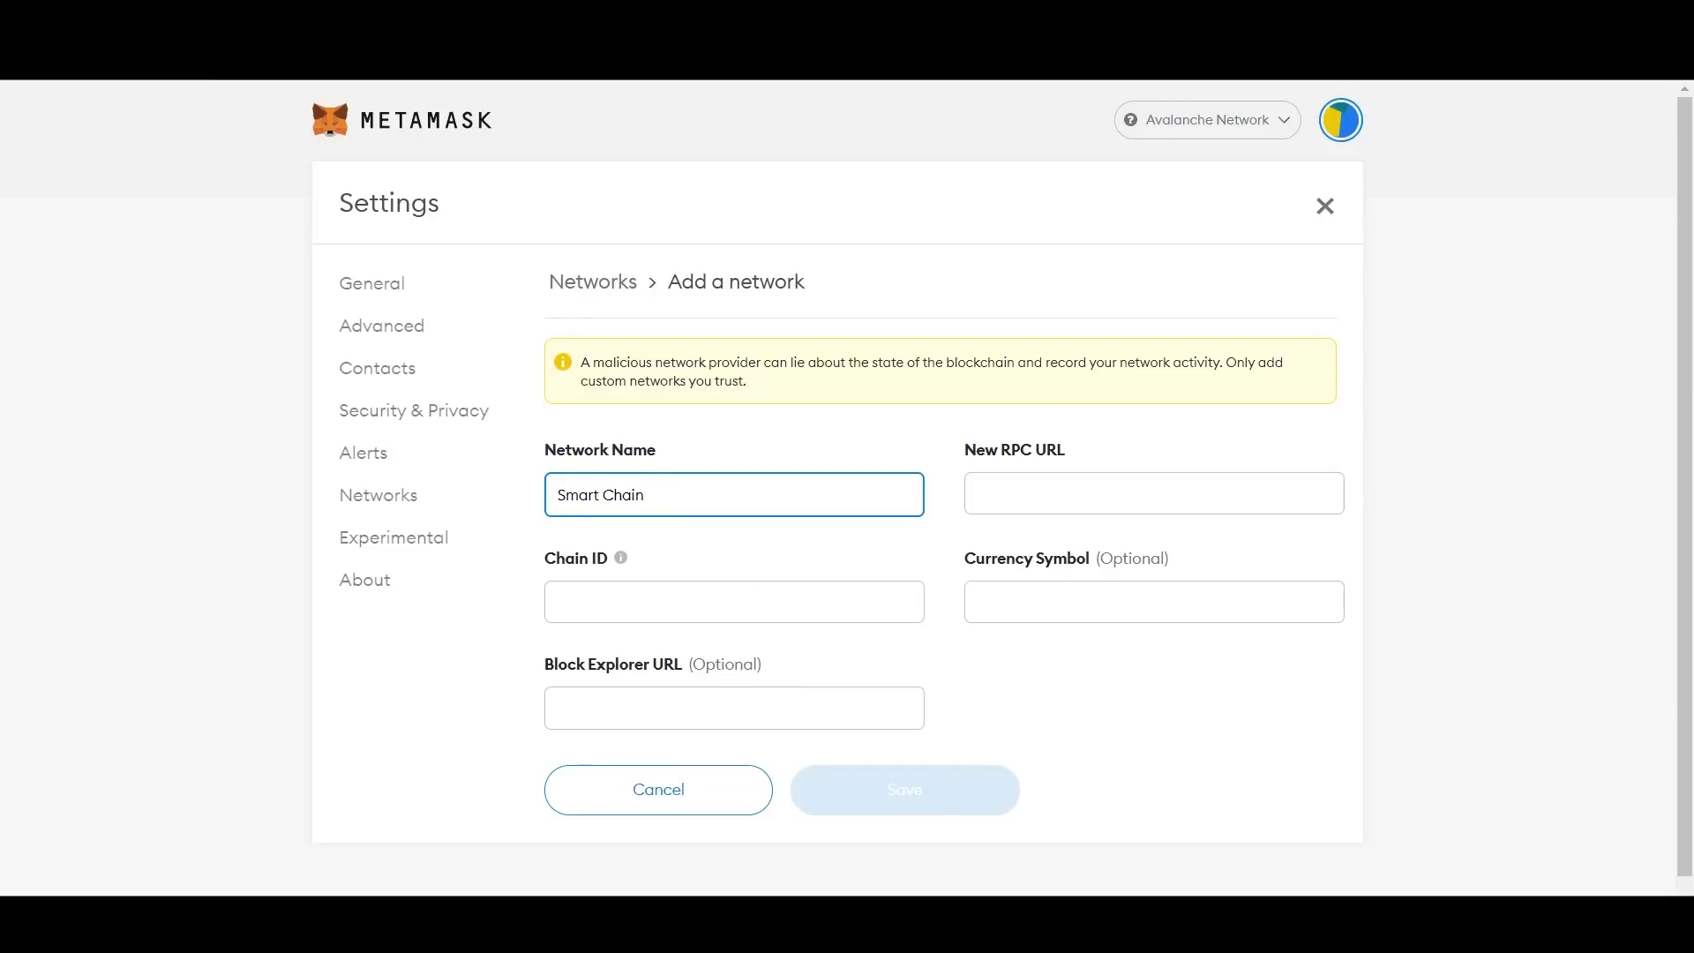
{"action": "key", "text": "alt+Tab"}
{"action": "left_click", "coordinate": [799, 589]}
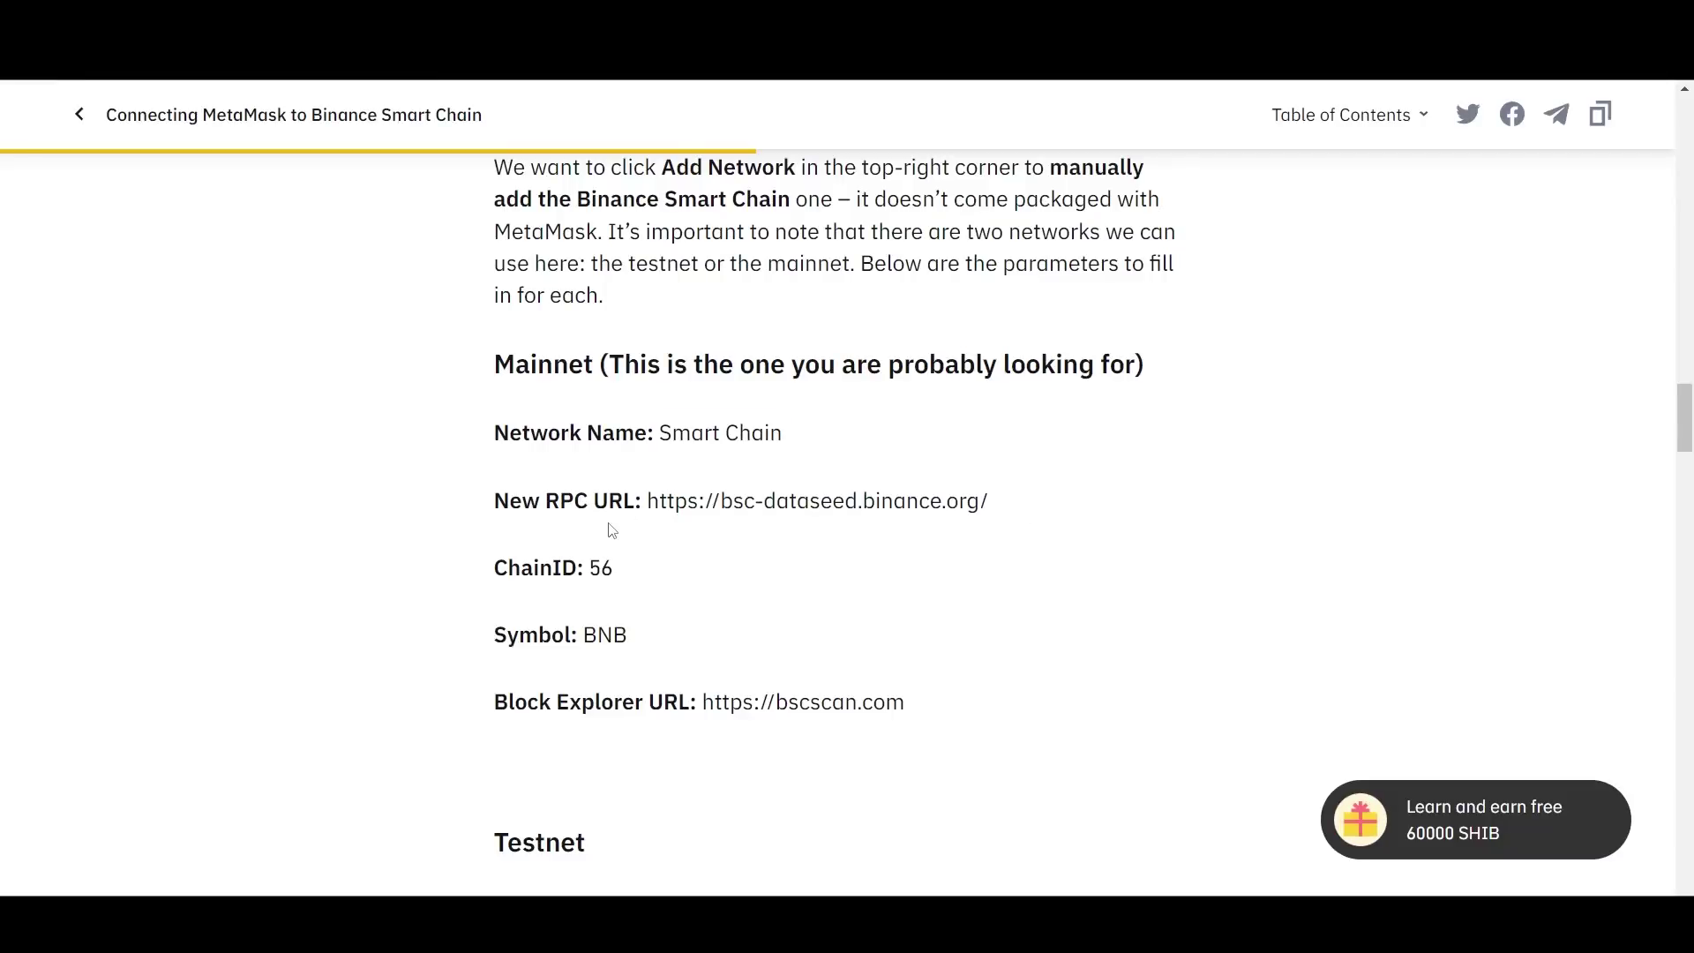
{"action": "left_click_drag", "start_coordinate": [649, 500], "coordinate": [1066, 504]}
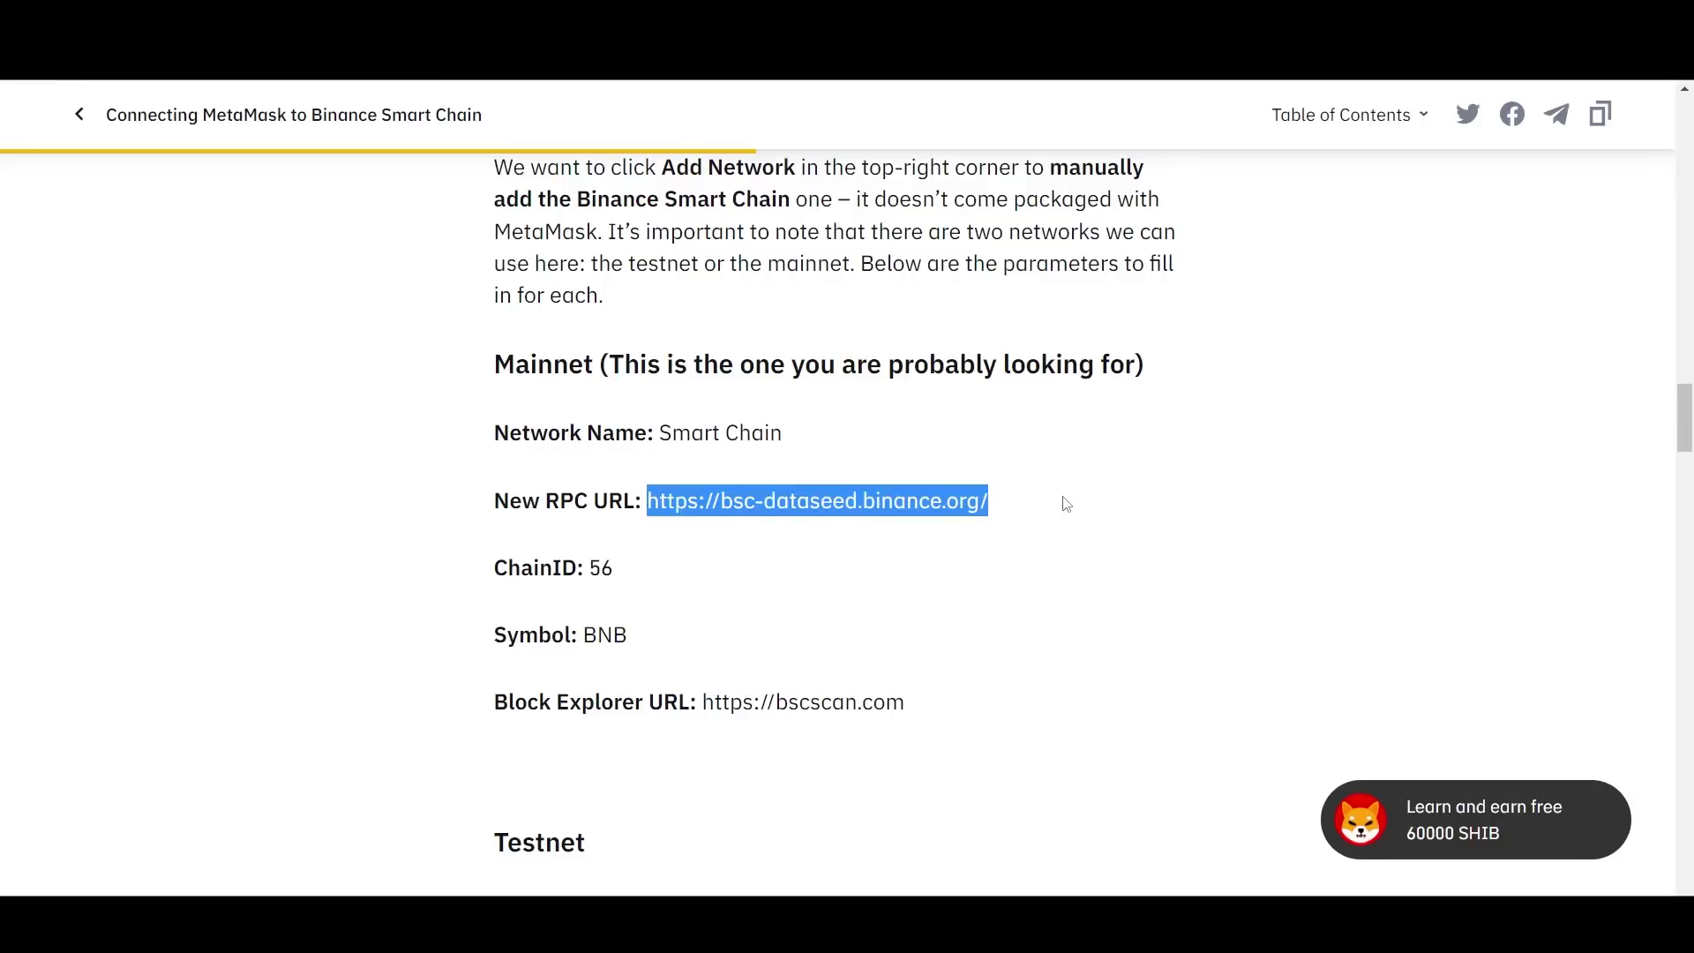
{"action": "right_click", "coordinate": [968, 500]}
{"action": "left_click", "coordinate": [1015, 514]}
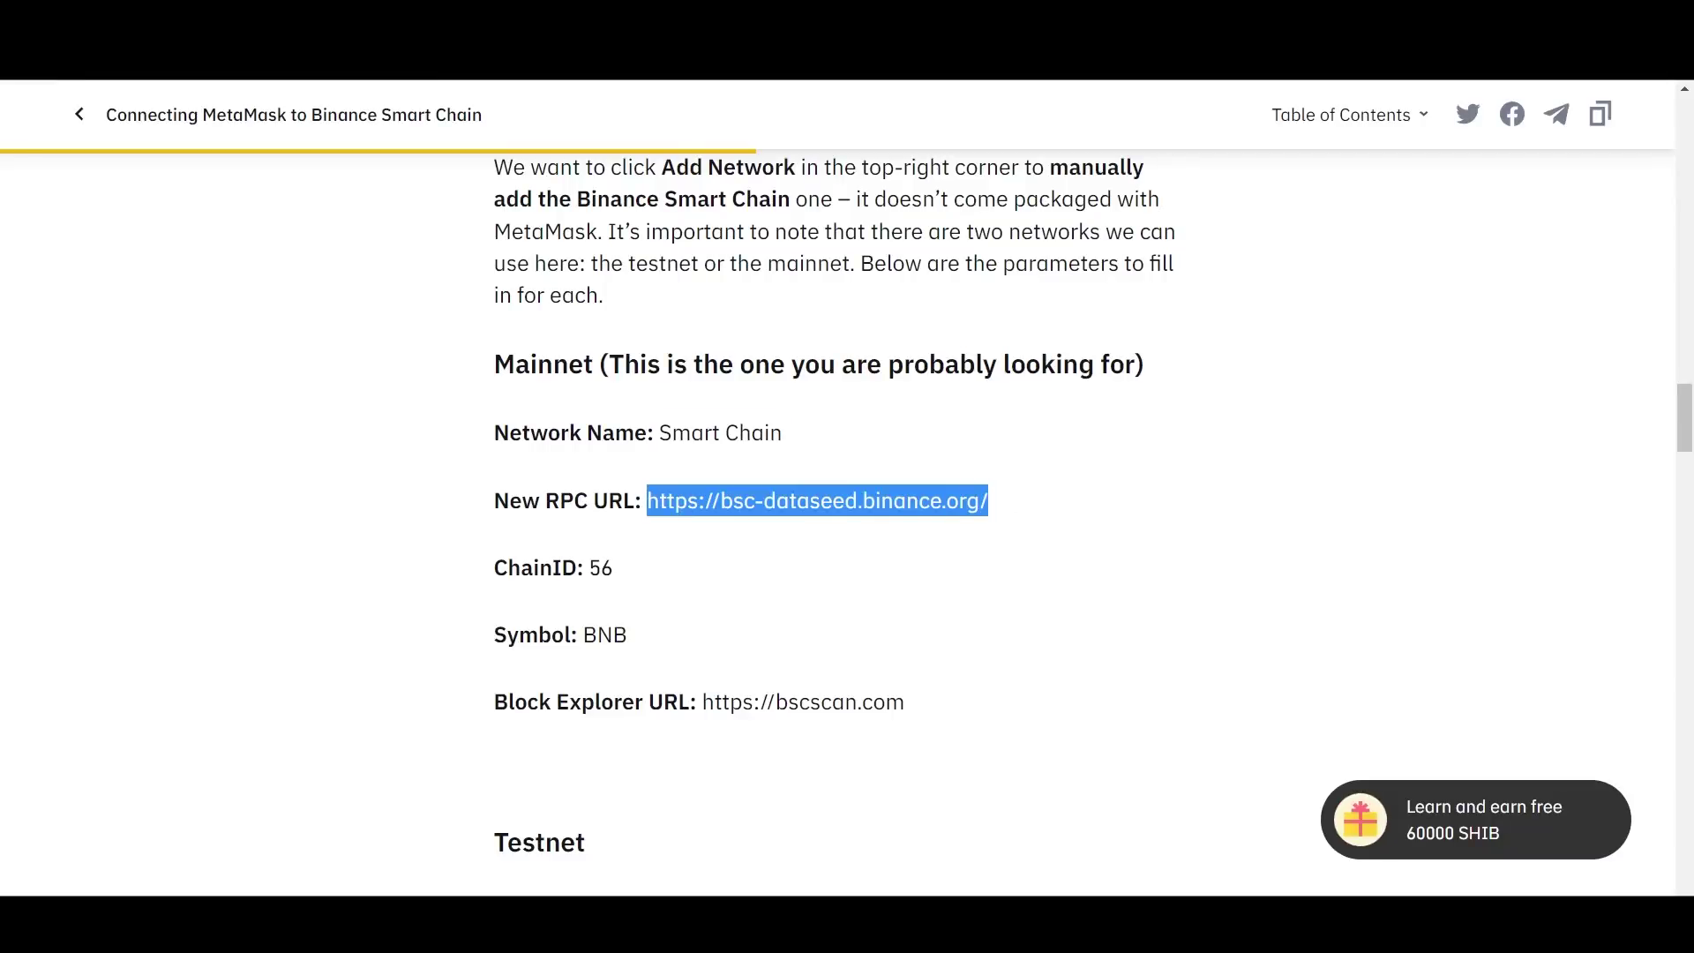
{"action": "key", "text": "alt+Tab"}
{"action": "right_click", "coordinate": [1037, 490]}
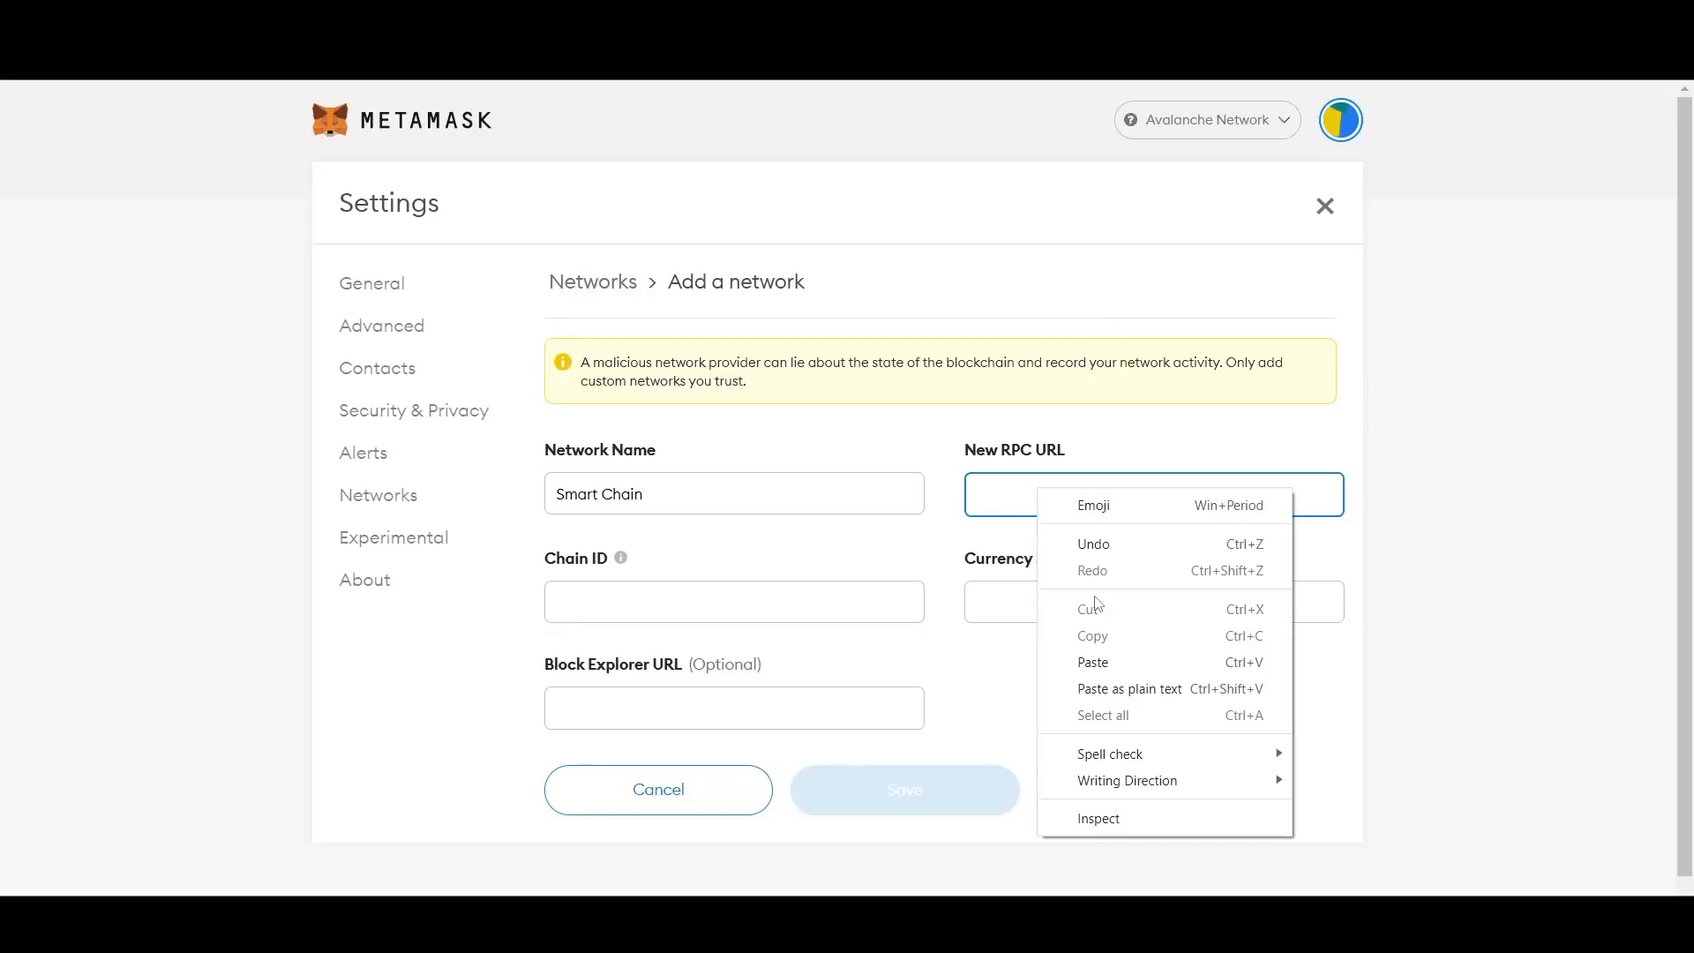
{"action": "left_click", "coordinate": [1113, 660]}
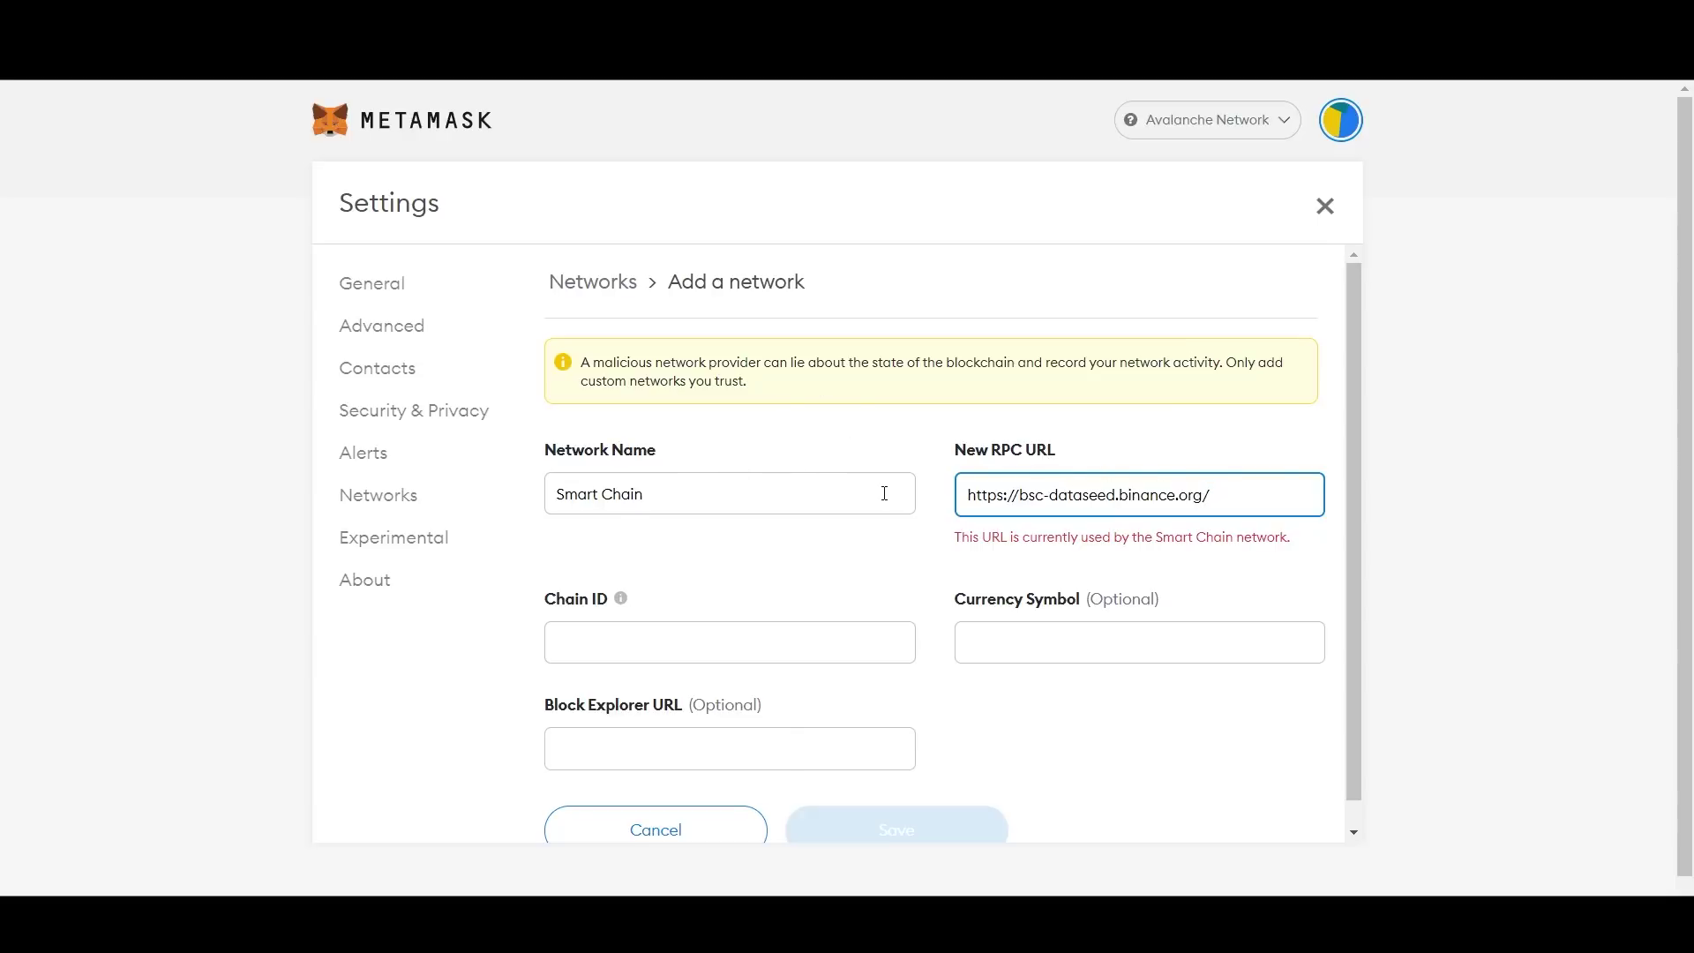
- Copy the mainnet chain ID 56 from the article into the new network's Chain ID
{"action": "key", "text": "ctrl+Tab"}
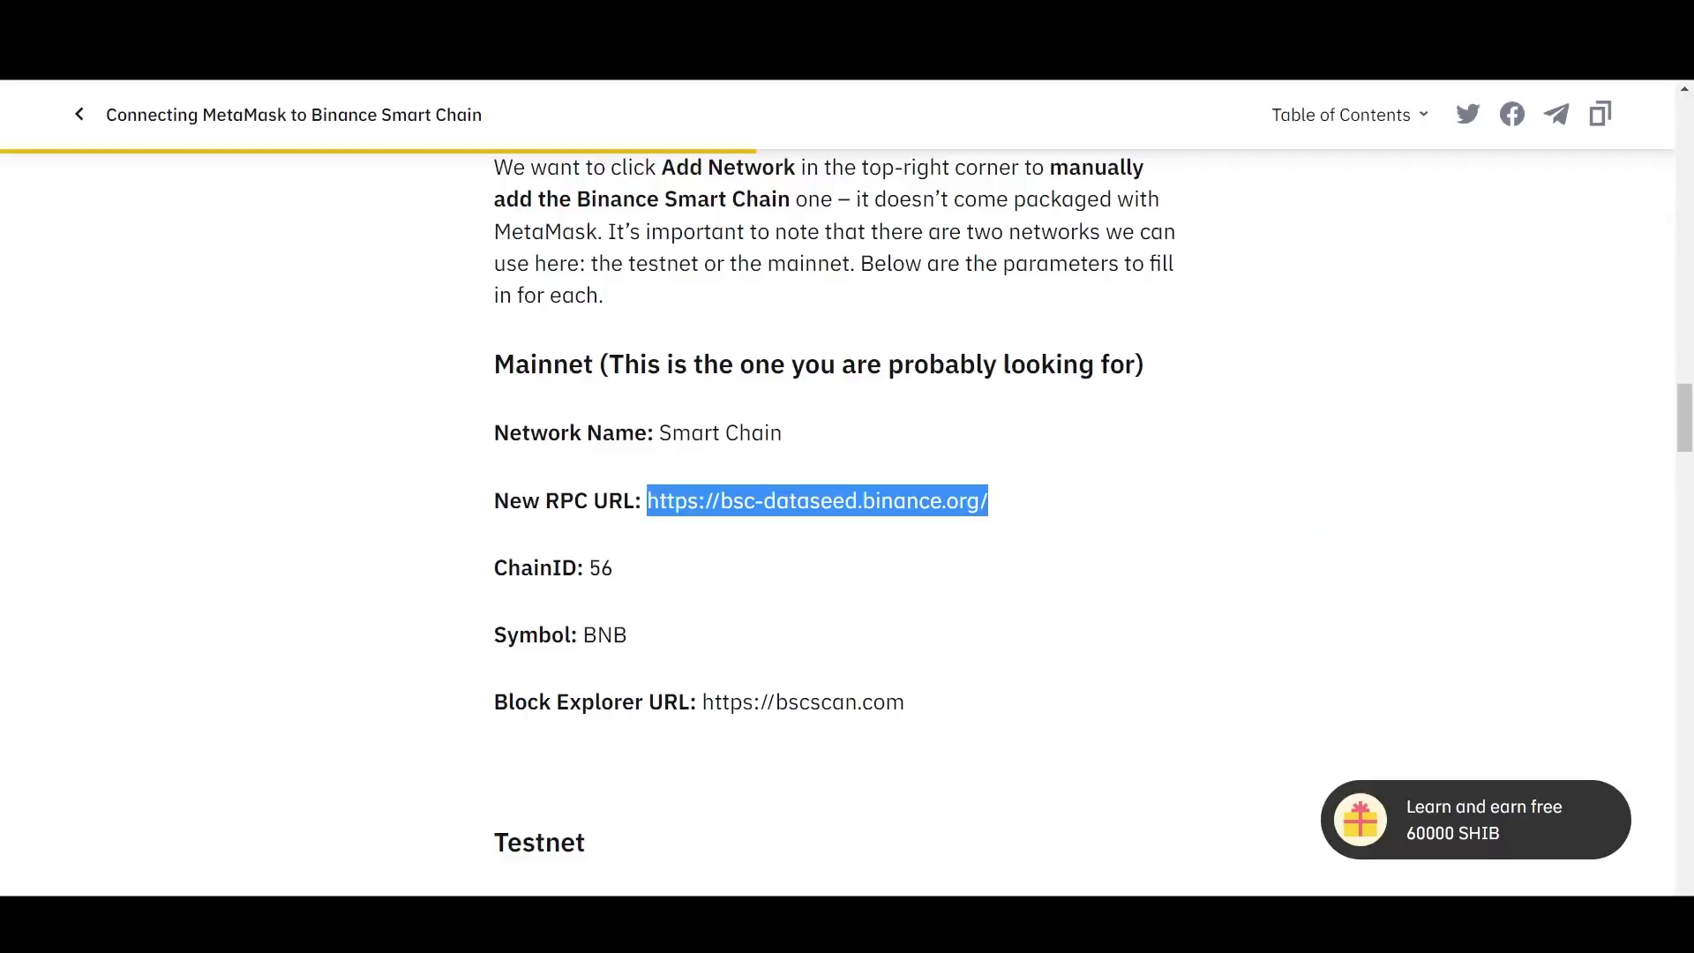
{"action": "left_click", "coordinate": [582, 587]}
{"action": "left_click_drag", "start_coordinate": [591, 568], "coordinate": [624, 579]}
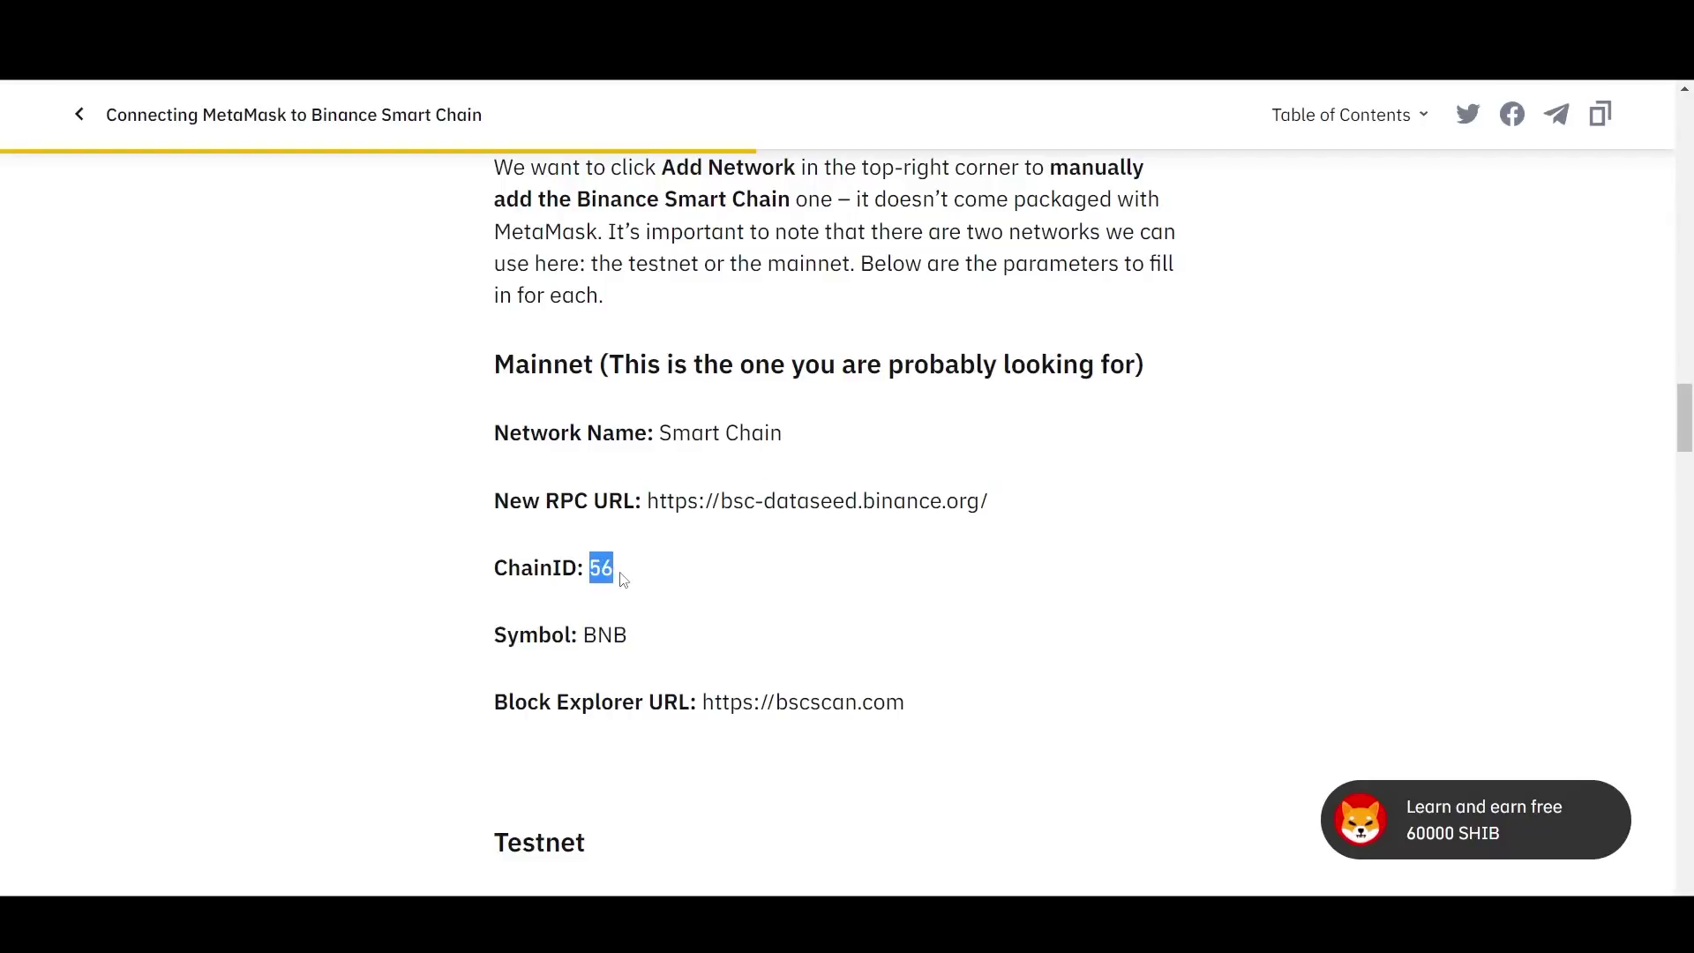
{"action": "right_click", "coordinate": [608, 570]}
{"action": "left_click", "coordinate": [659, 587]}
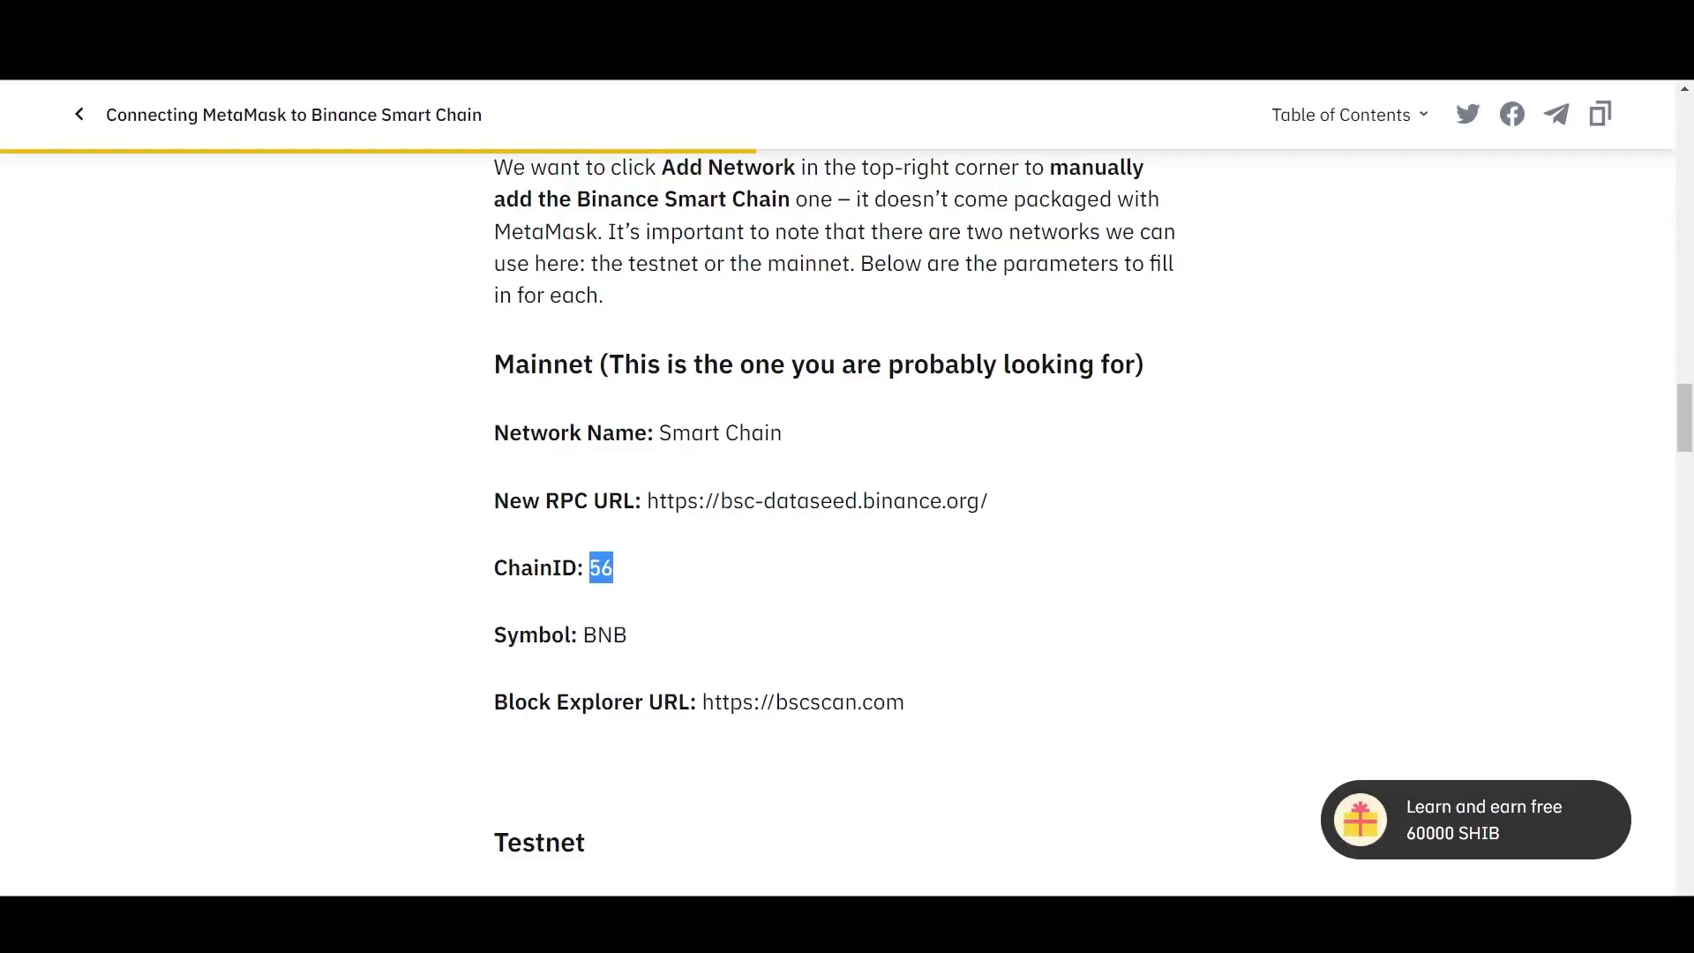
{"action": "key", "text": "ctrl+Tab"}
{"action": "left_click", "coordinate": [692, 642]}
{"action": "right_click", "coordinate": [691, 643]}
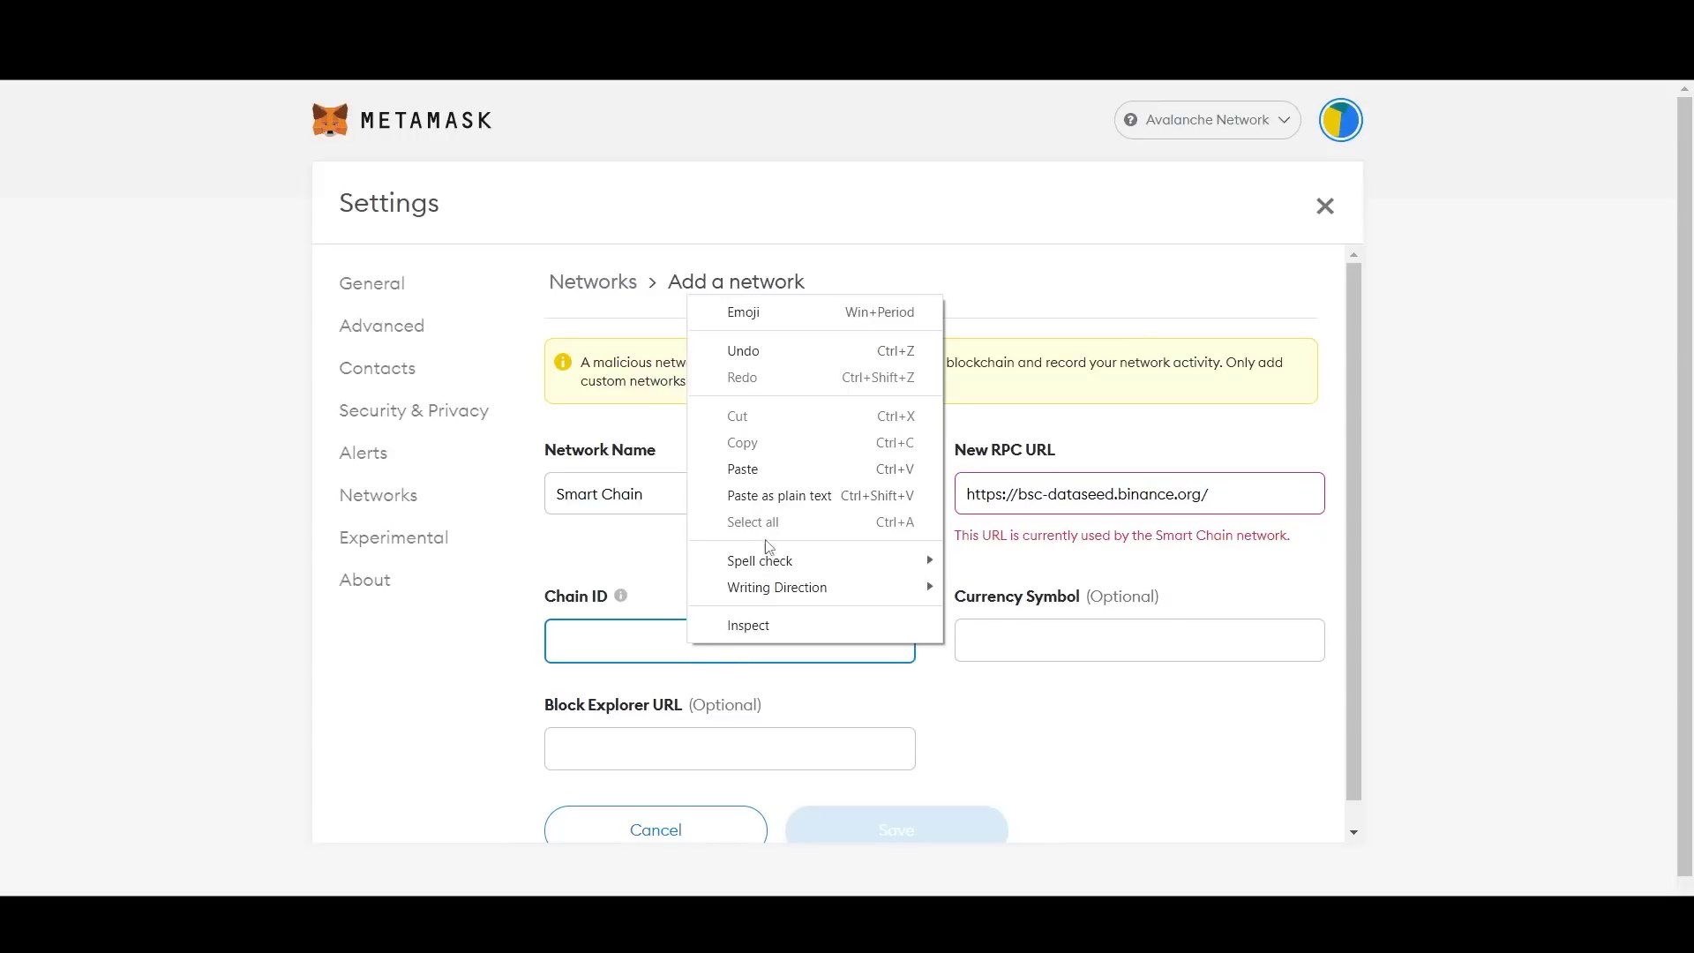
{"action": "left_click", "coordinate": [771, 468]}
- Copy the mainnet symbol BNB from the article into the new network's currency symbol
{"action": "key", "text": "ctrl+Tab"}
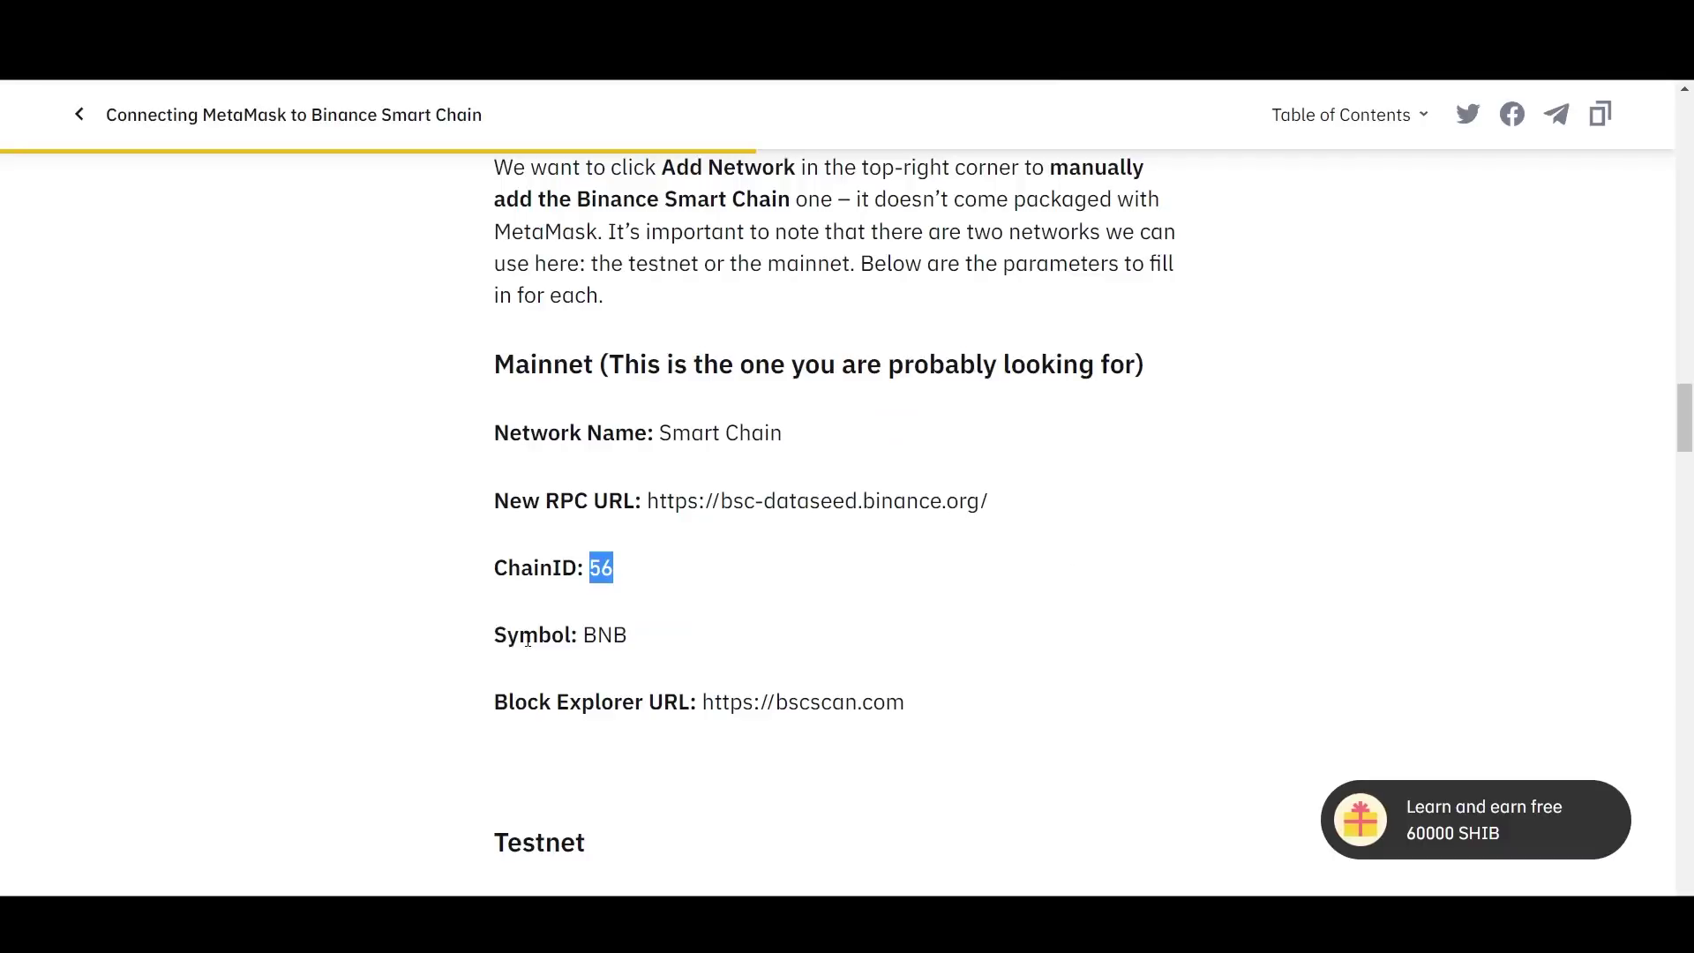
{"action": "left_click", "coordinate": [600, 639]}
{"action": "mouse_move", "coordinate": [583, 633]}
{"action": "left_mouse_down"}
{"action": "mouse_move", "coordinate": [626, 633]}
{"action": "mouse_move", "coordinate": [589, 634]}
{"action": "left_mouse_up"}
{"action": "right_click", "coordinate": [591, 633]}
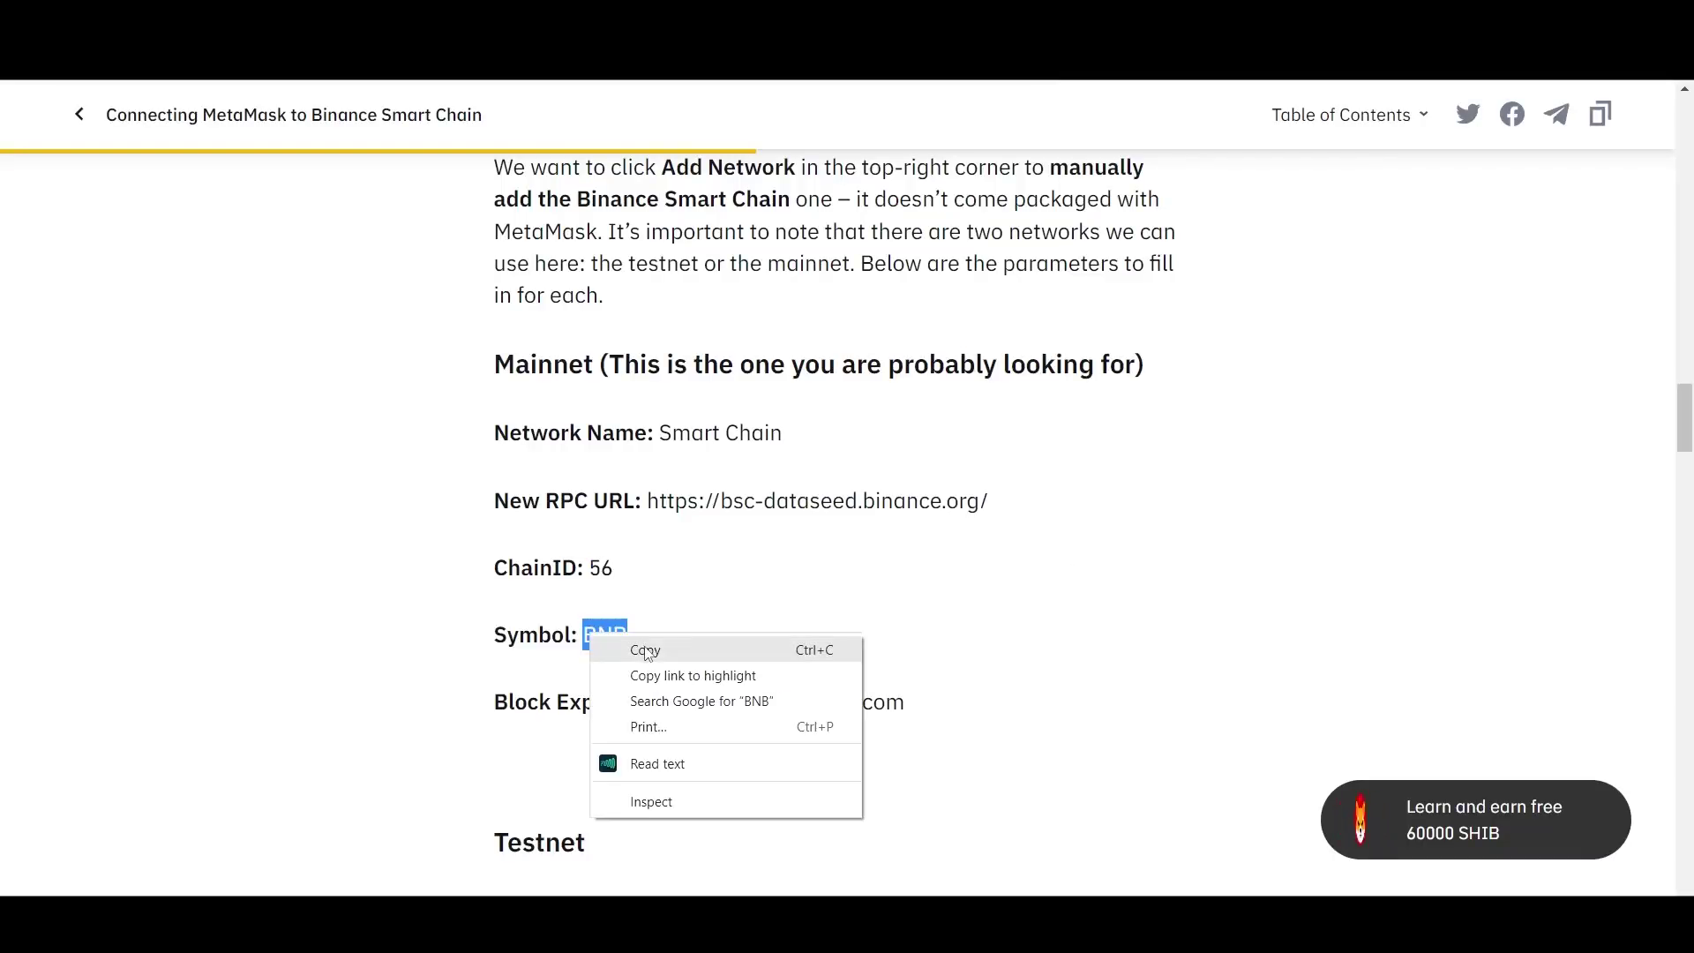
{"action": "left_click", "coordinate": [607, 650]}
{"action": "key", "text": "ctrl+Tab"}
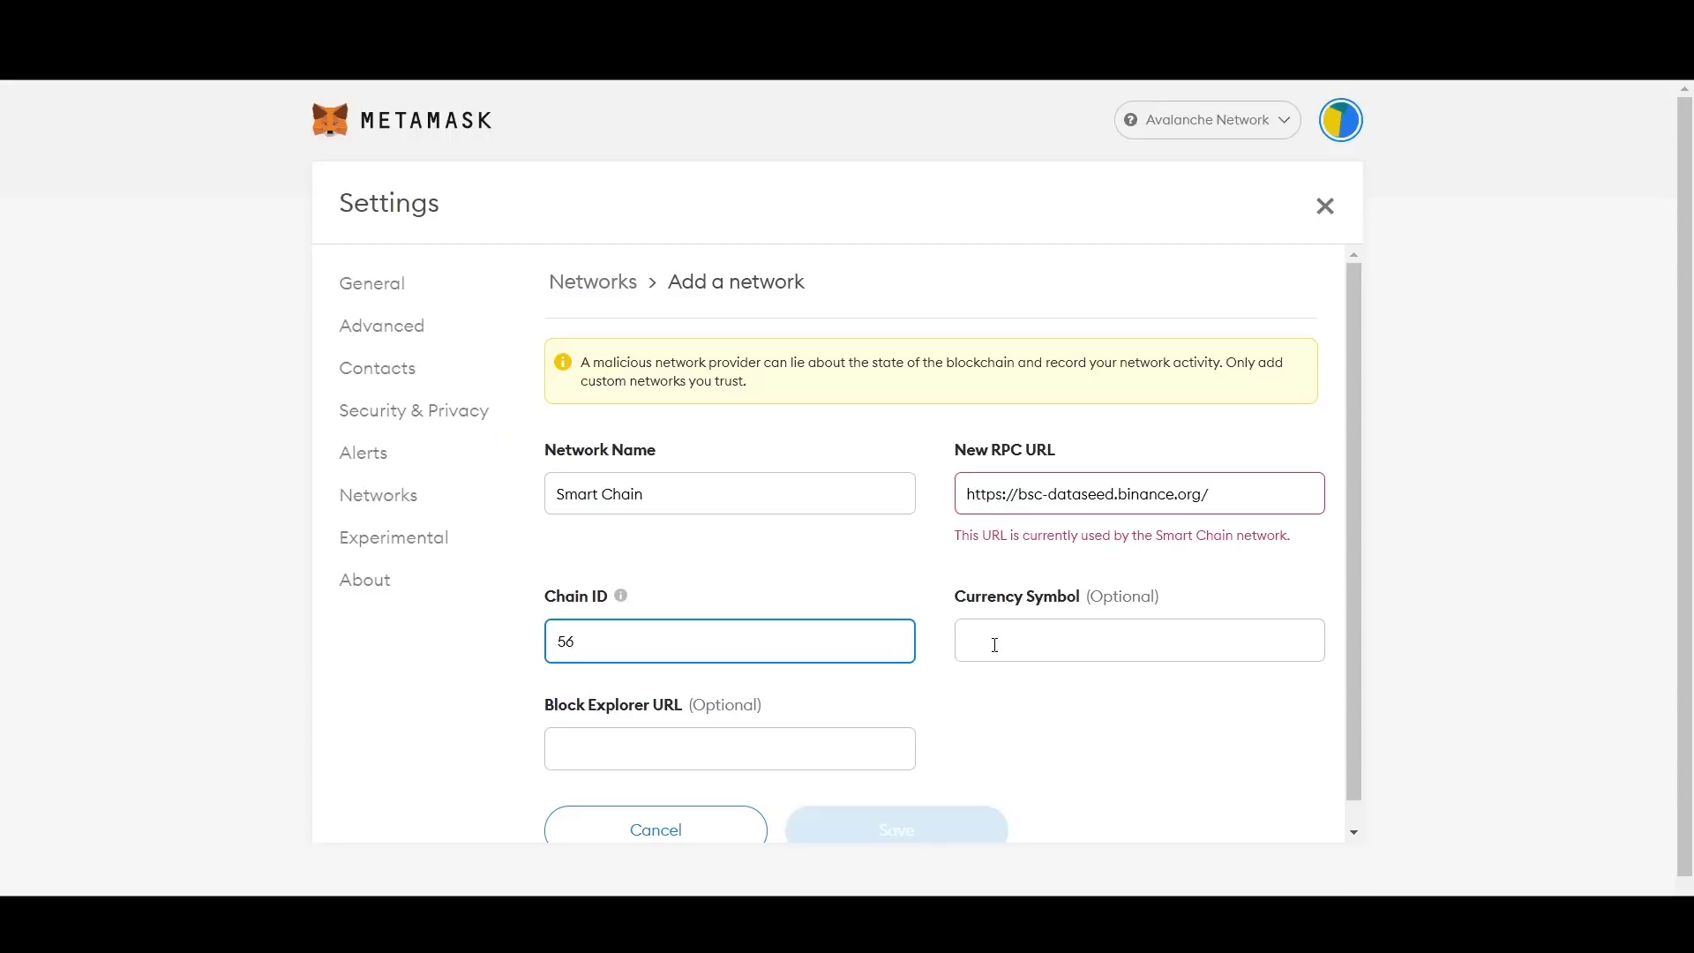
{"action": "left_click", "coordinate": [994, 644]}
{"action": "right_click", "coordinate": [997, 646]}
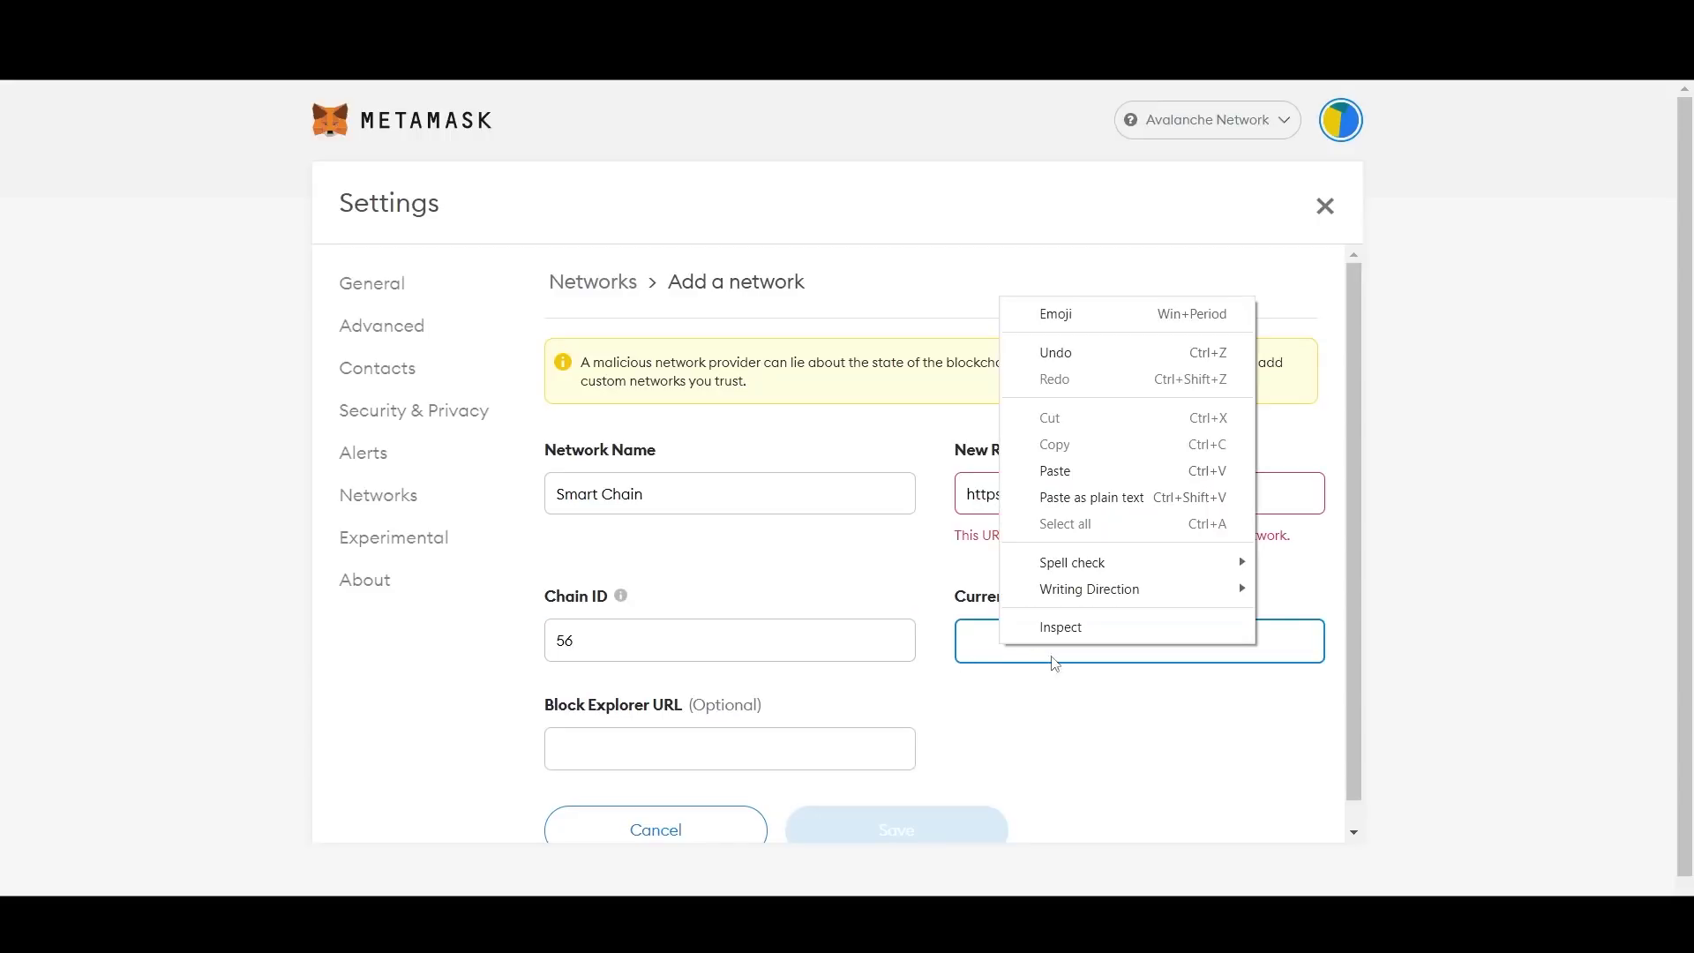
{"action": "left_click", "coordinate": [1088, 475]}
{"action": "key", "text": "ctrl+Tab"}
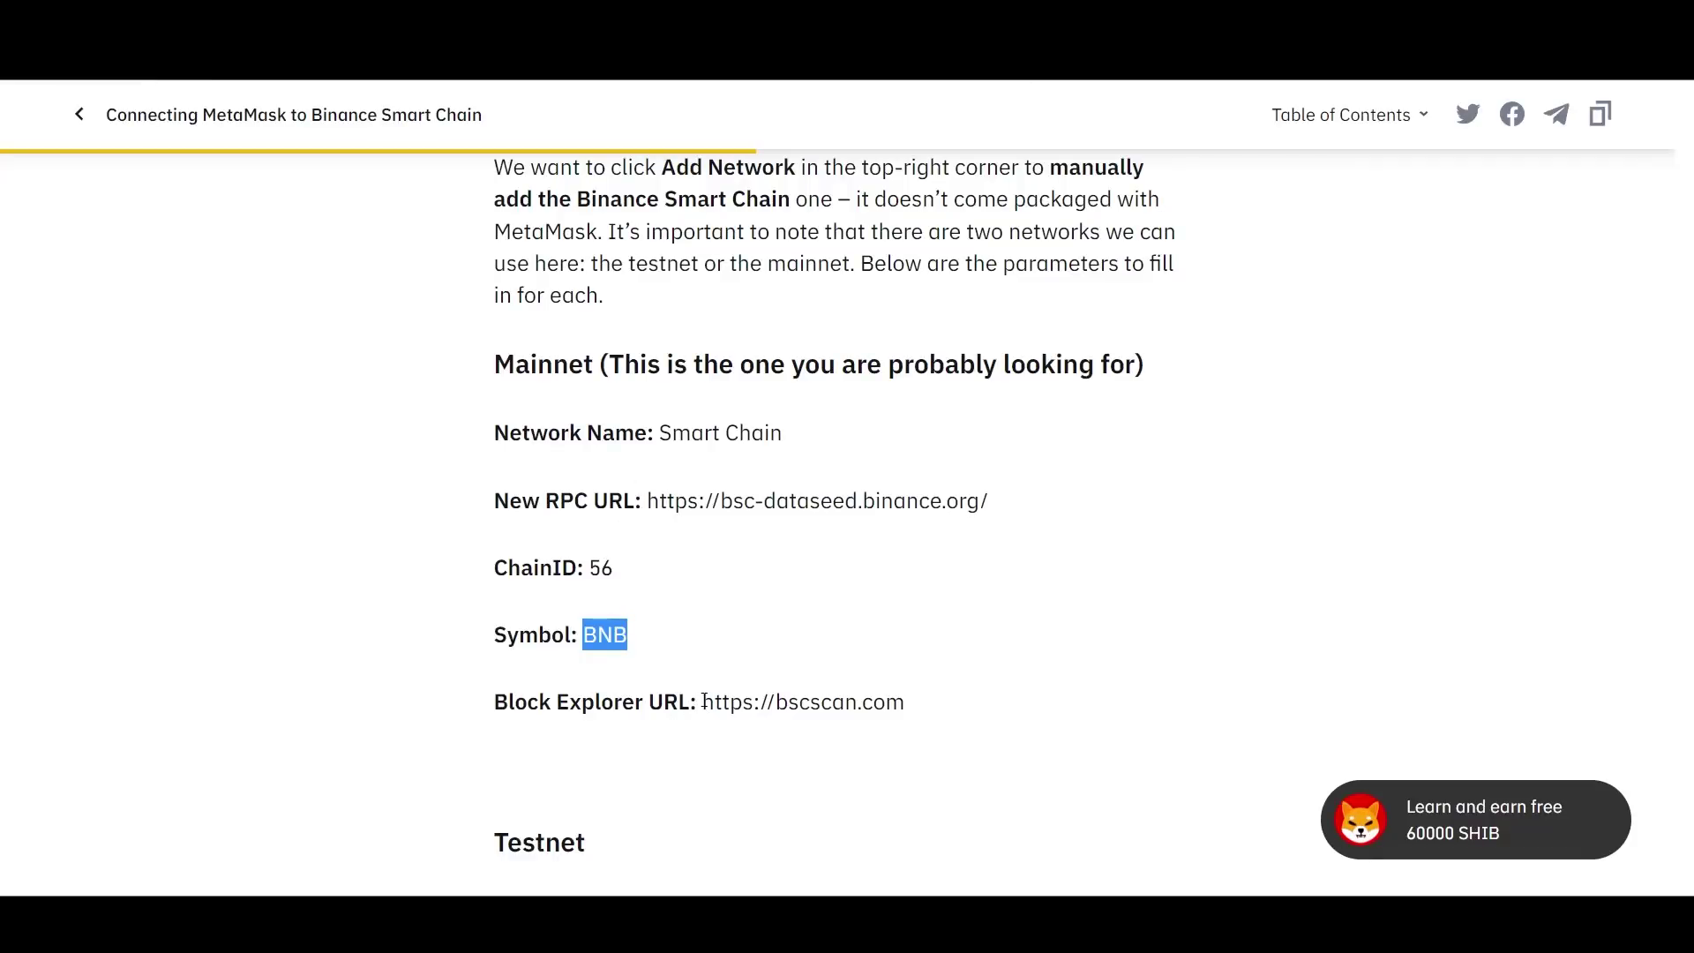
{"action": "left_click_drag", "start_coordinate": [703, 701], "coordinate": [901, 706]}
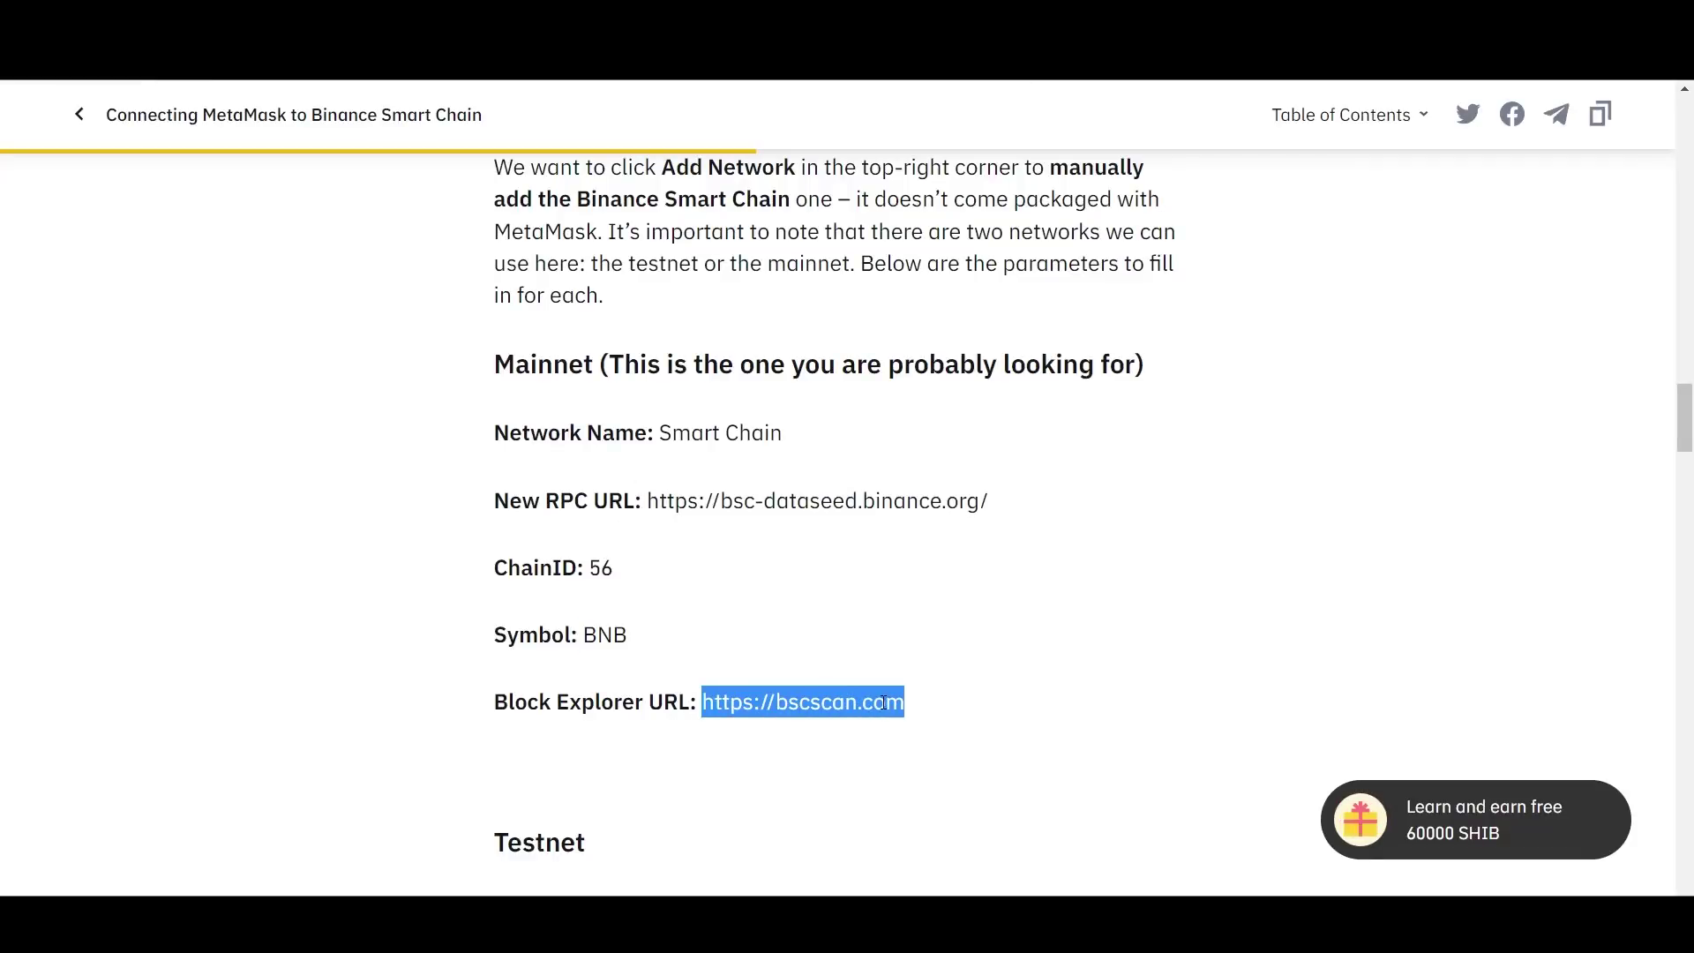
{"action": "right_click", "coordinate": [882, 703]}
{"action": "left_click", "coordinate": [937, 719]}
{"action": "key", "text": "ctrl+Tab"}
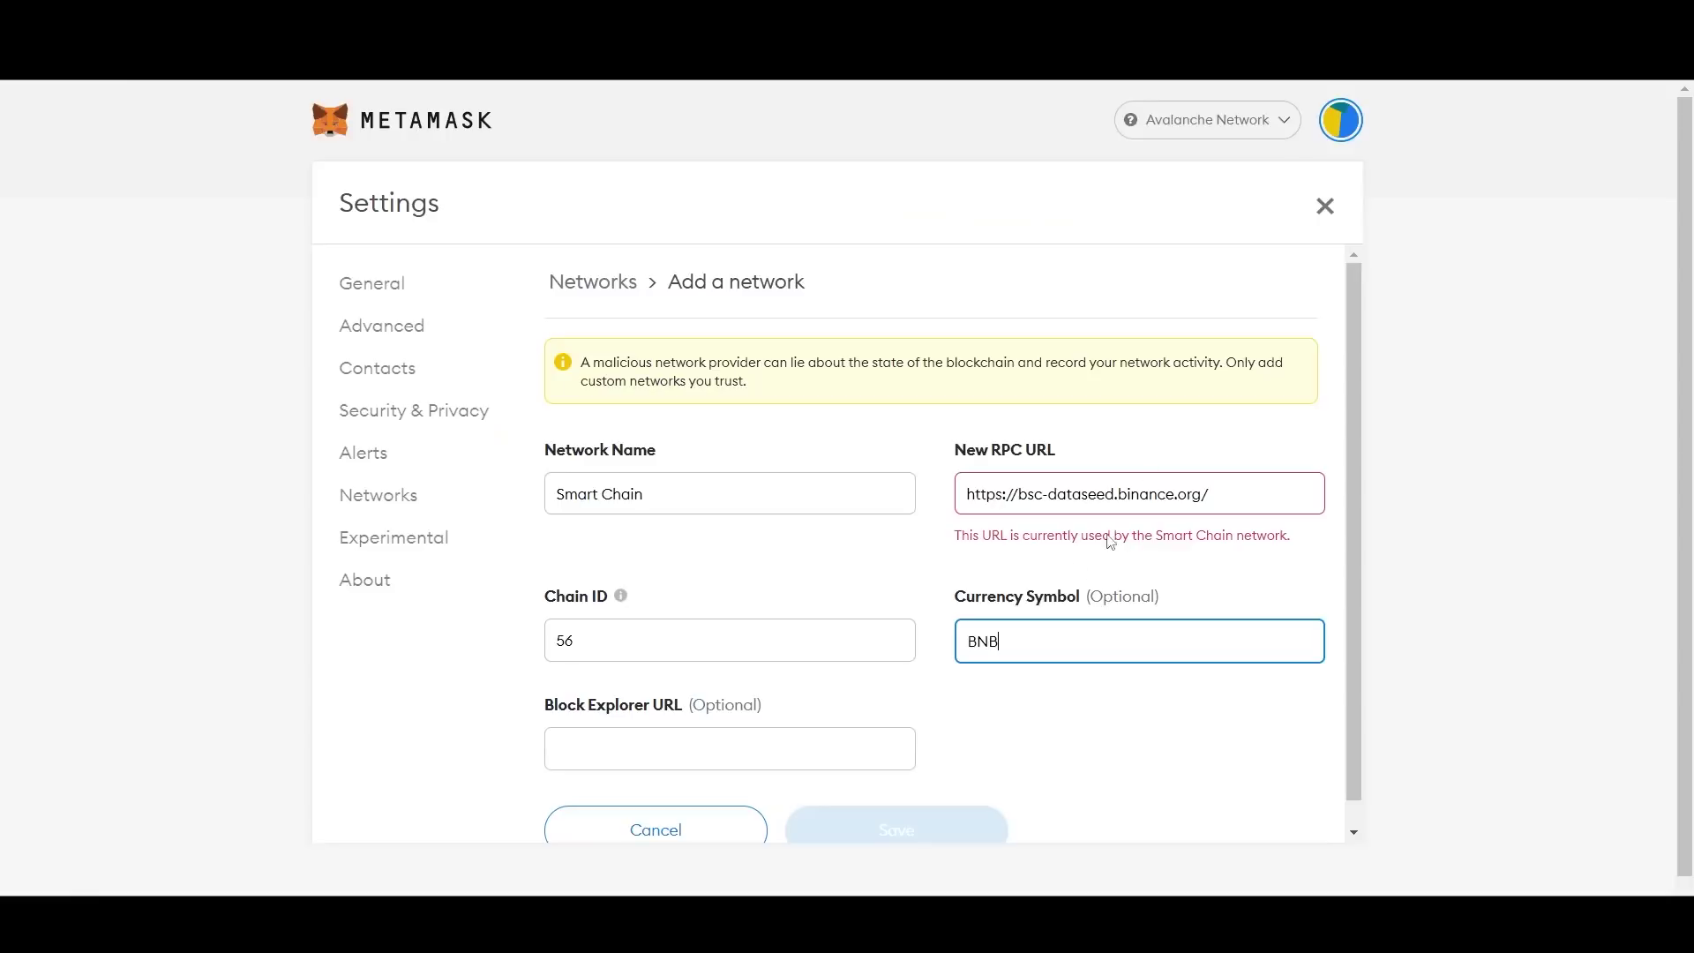
{"action": "left_click", "coordinate": [650, 749]}
{"action": "right_click", "coordinate": [652, 749]}
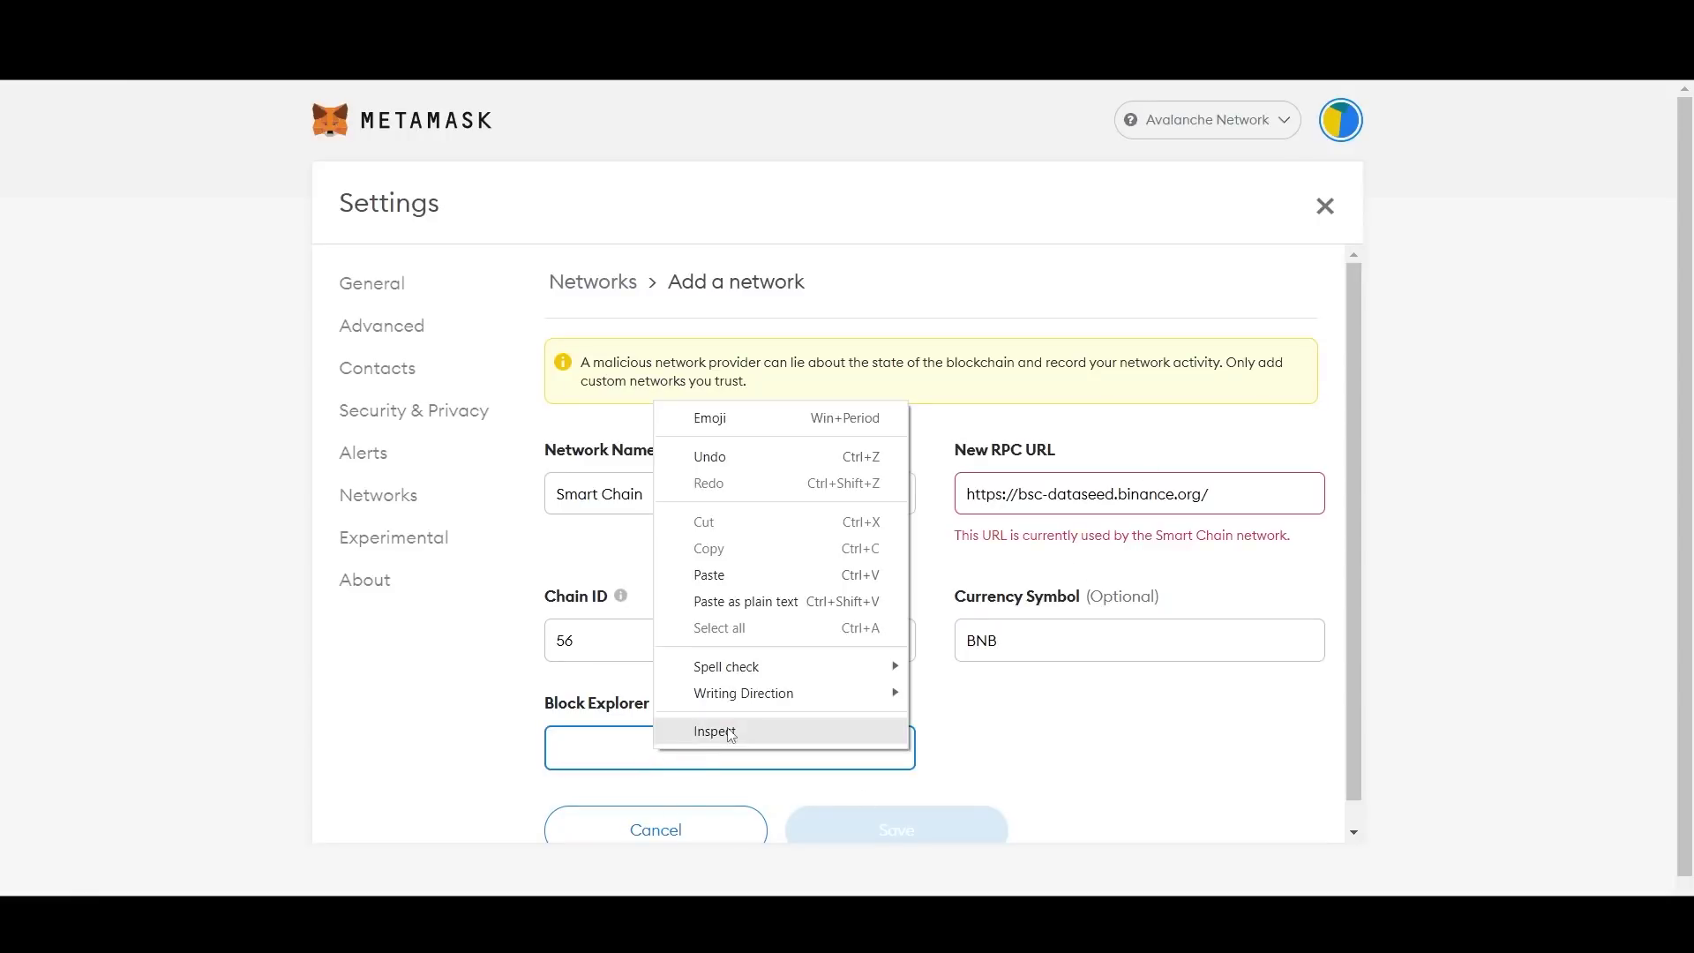
{"action": "left_click", "coordinate": [737, 584]}
- Copy MetaversePRO's Binance Smart Chain (BEP20) contract address from its CoinMarketCap page
{"action": "scroll", "coordinate": [1041, 764], "scroll_direction": "down", "scroll_amount": 1}
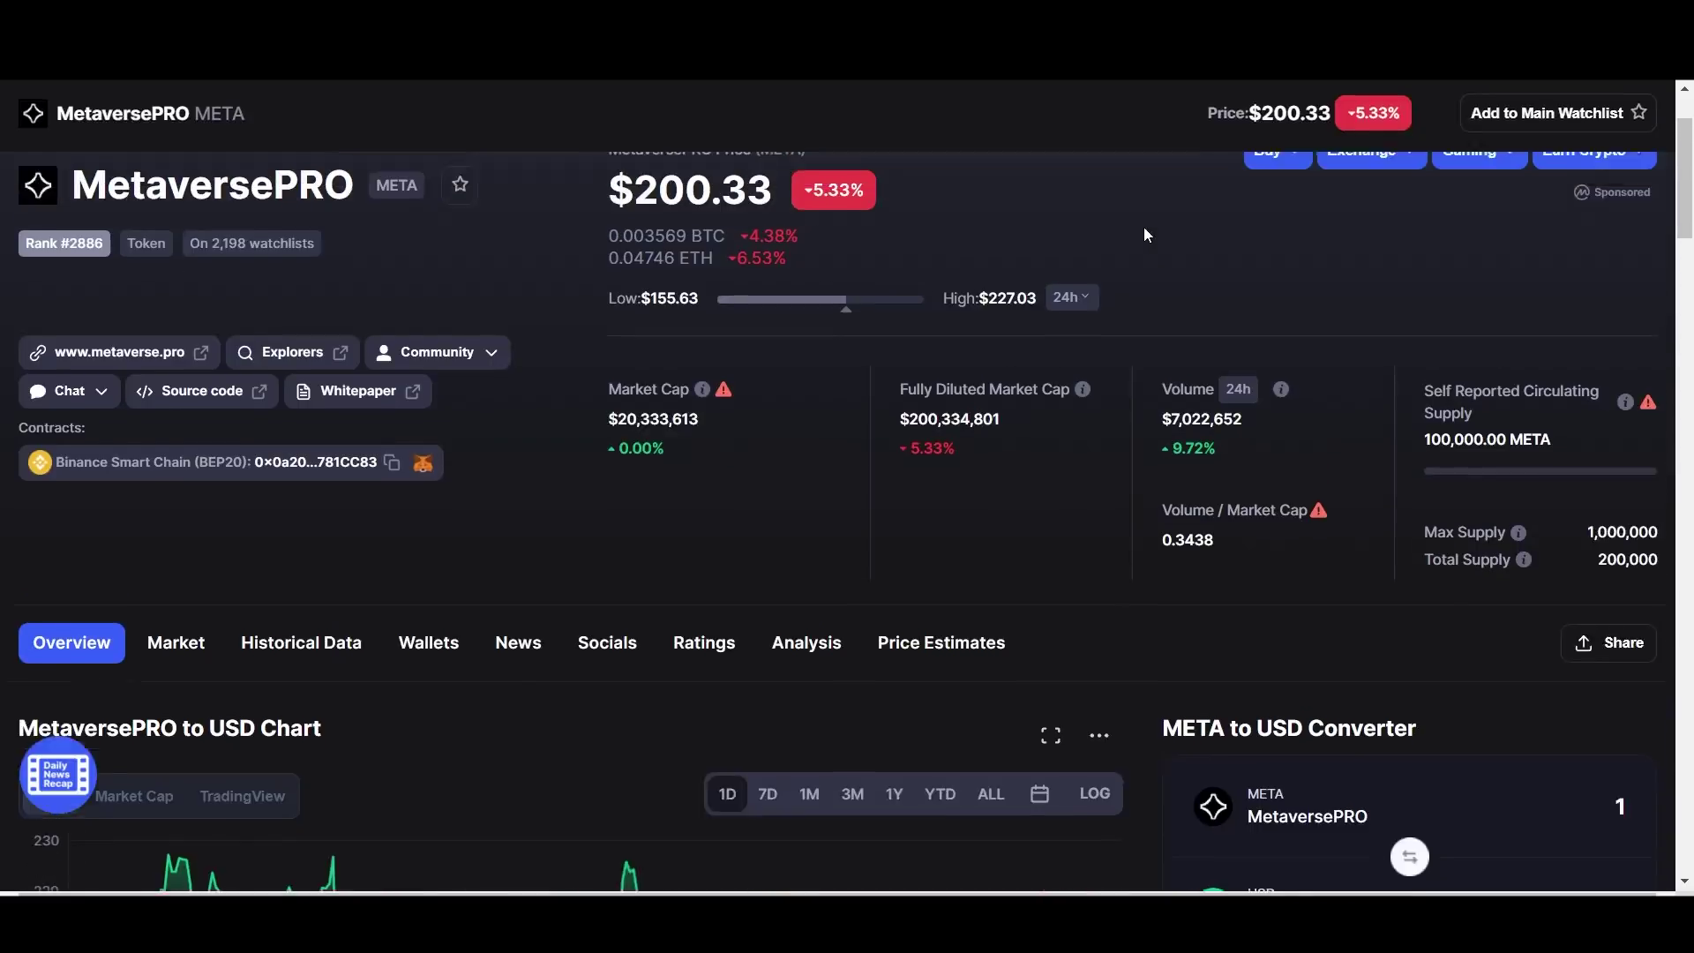
{"action": "scroll", "coordinate": [1143, 226], "scroll_direction": "up", "scroll_amount": 1}
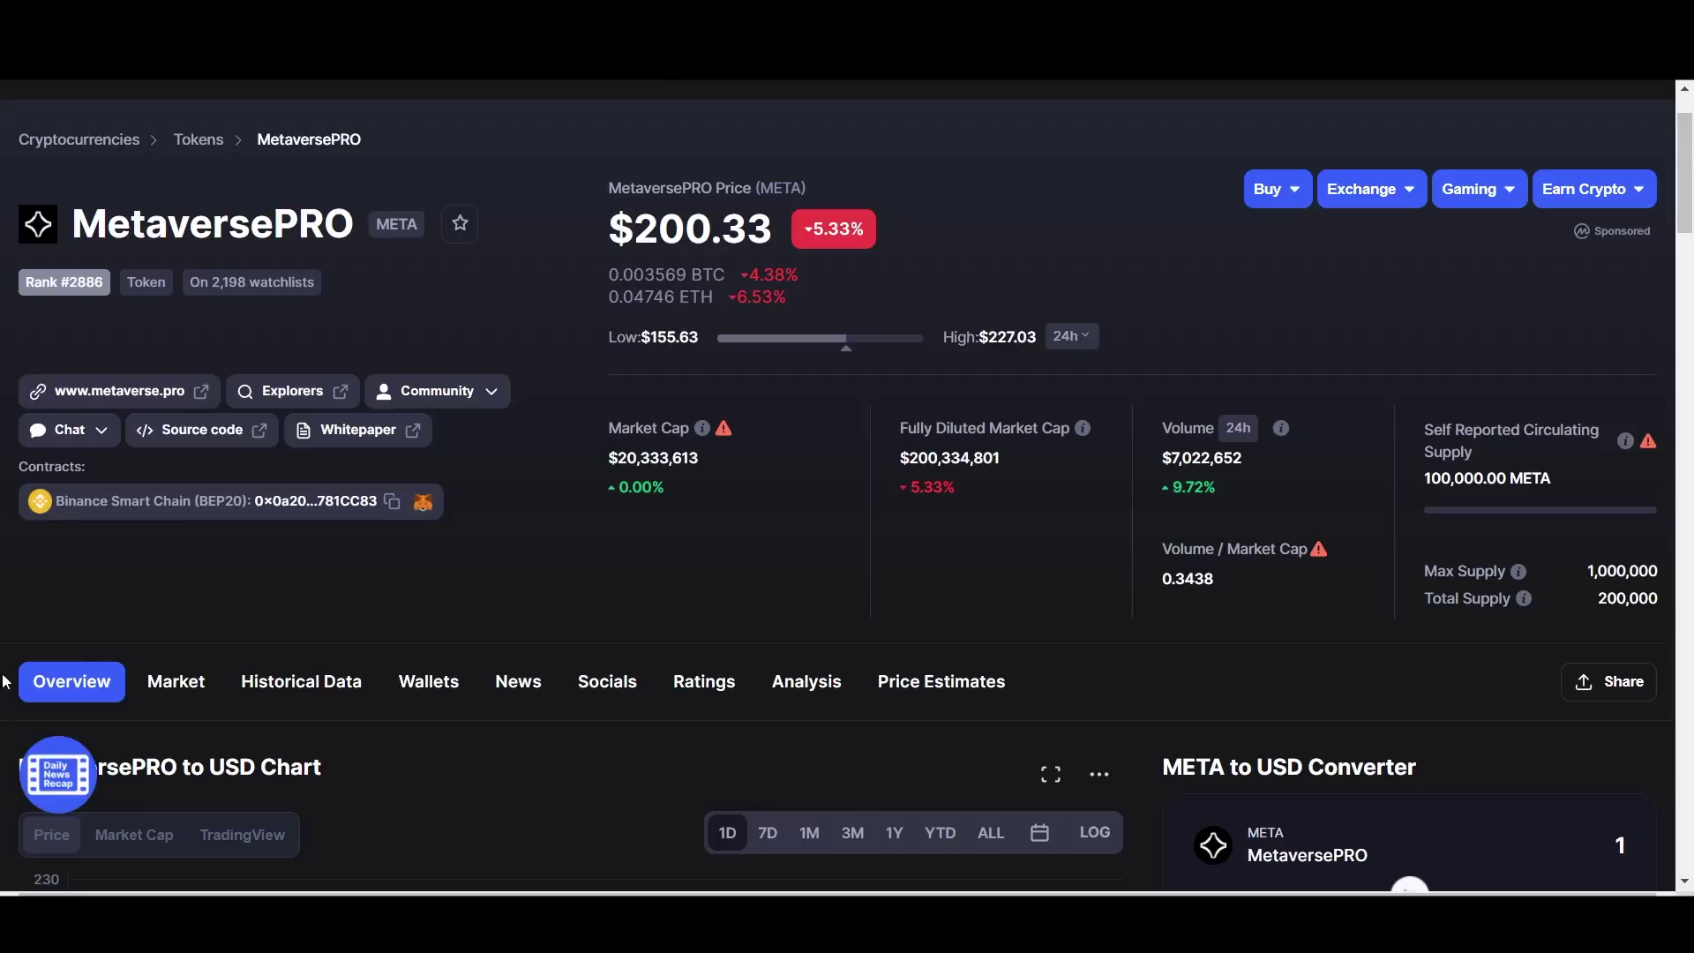
{"action": "left_click", "coordinate": [392, 501]}
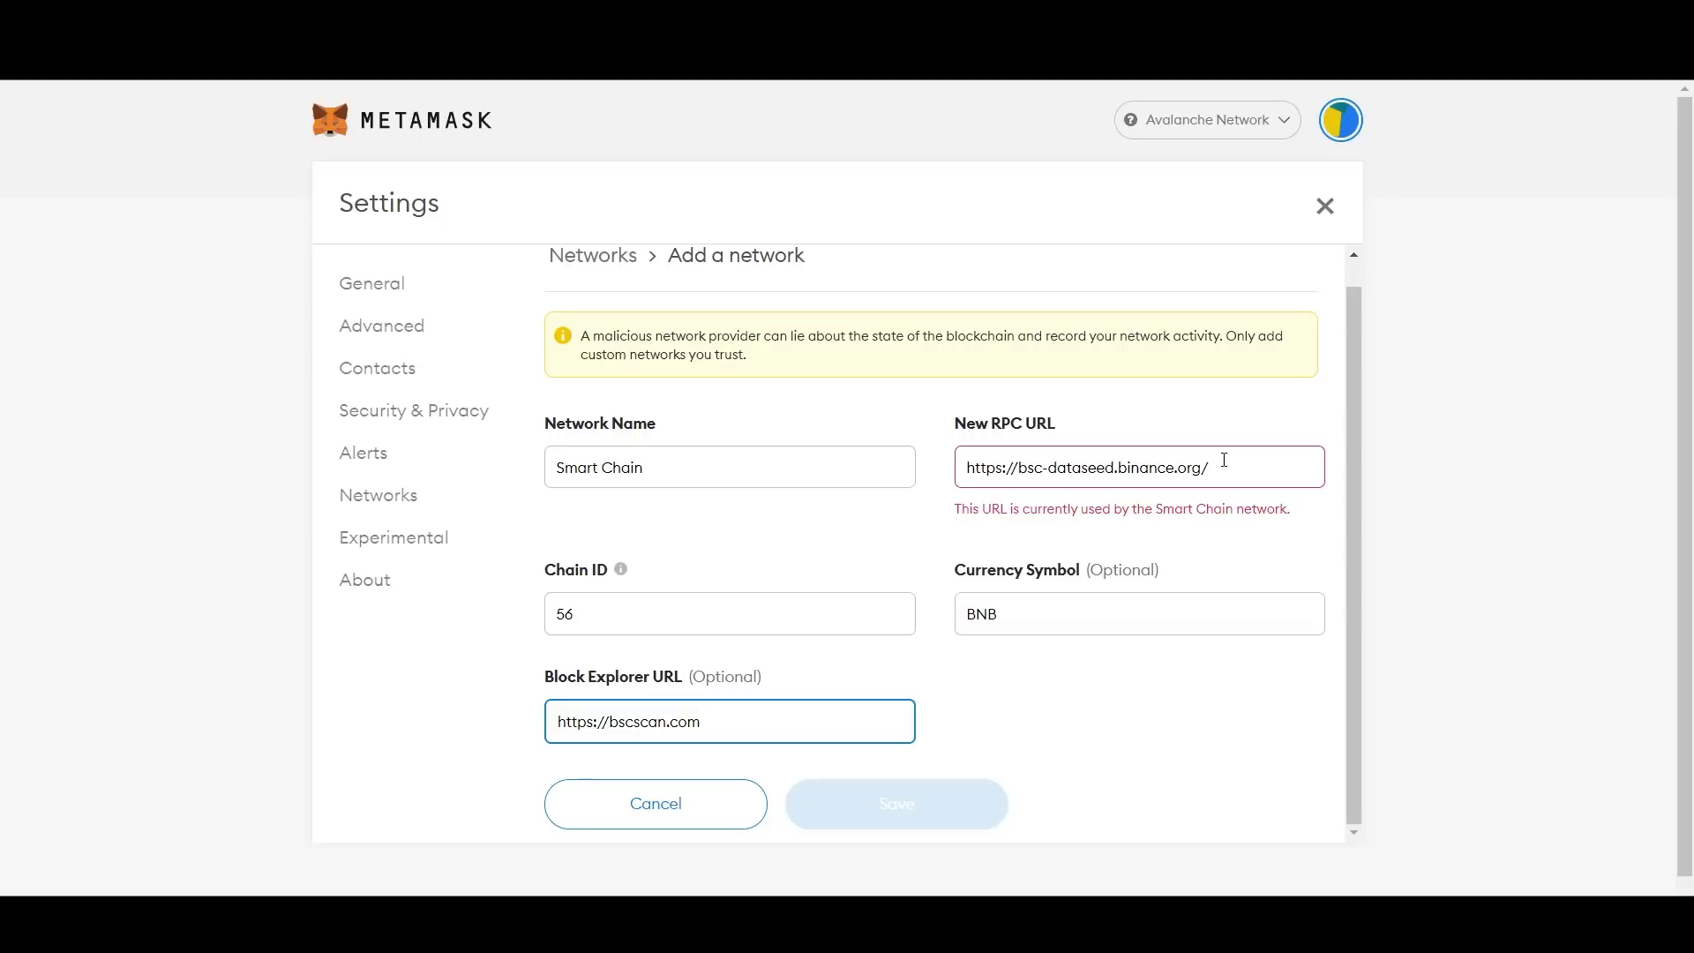
- Close the MetaMask network settings without saving the new network and switch the active network to Smart Chain
{"action": "left_click", "coordinate": [1324, 205]}
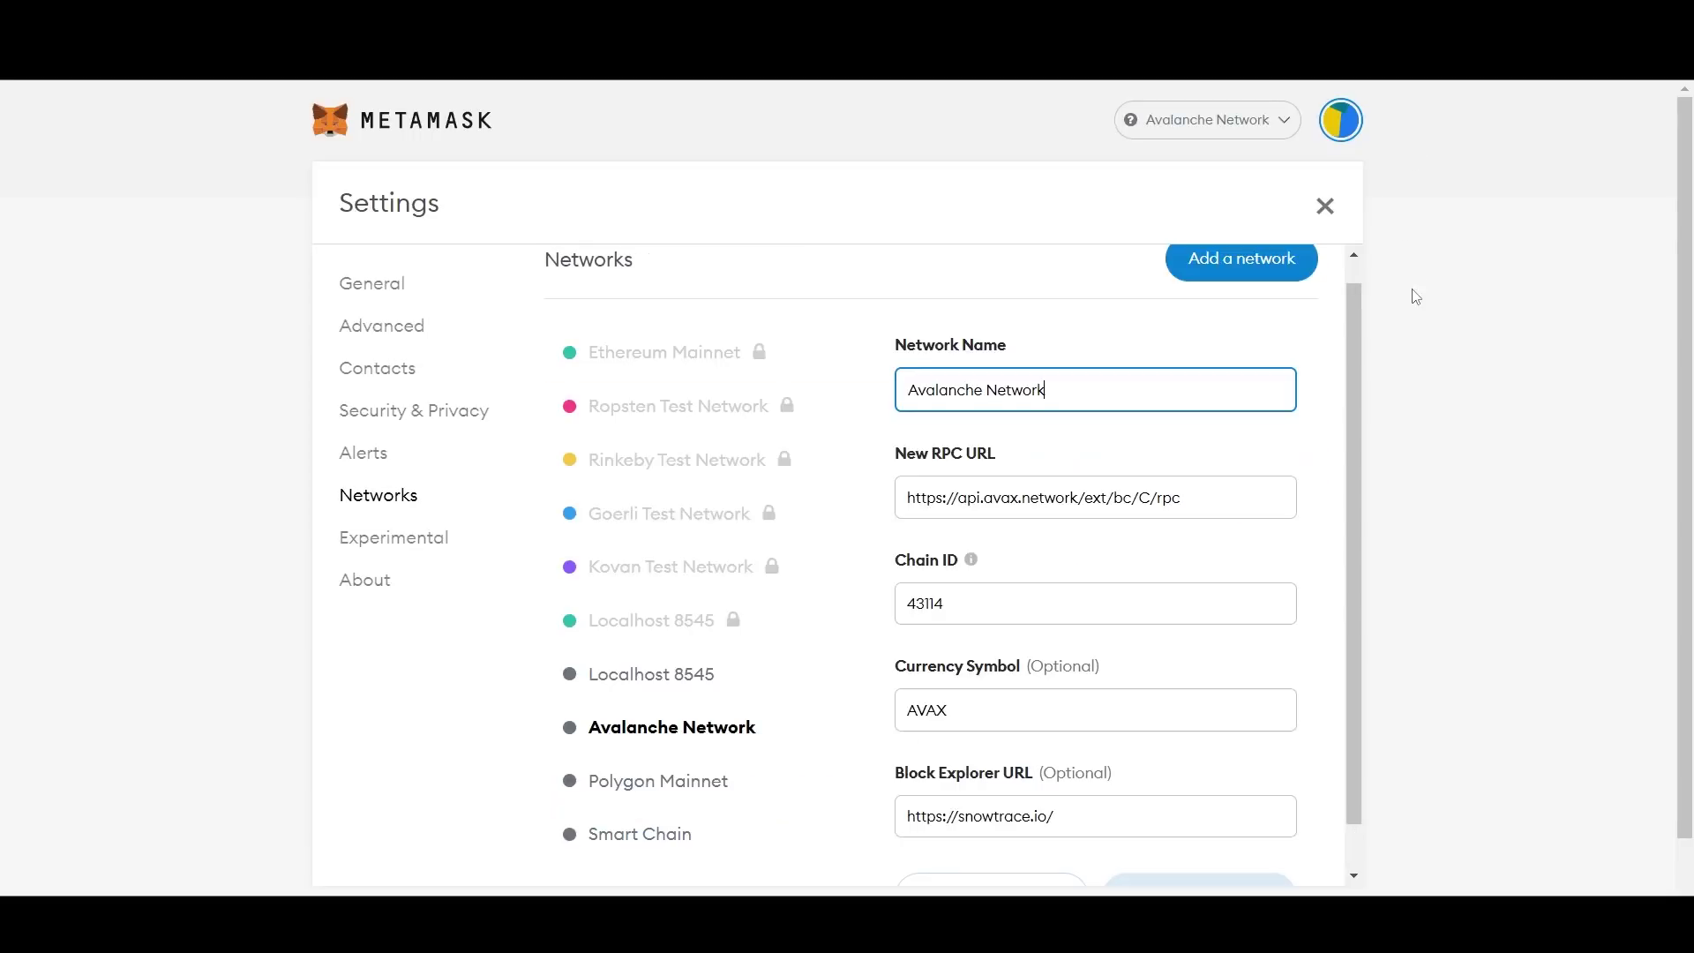
{"action": "left_click", "coordinate": [1324, 208]}
{"action": "left_click", "coordinate": [1192, 133]}
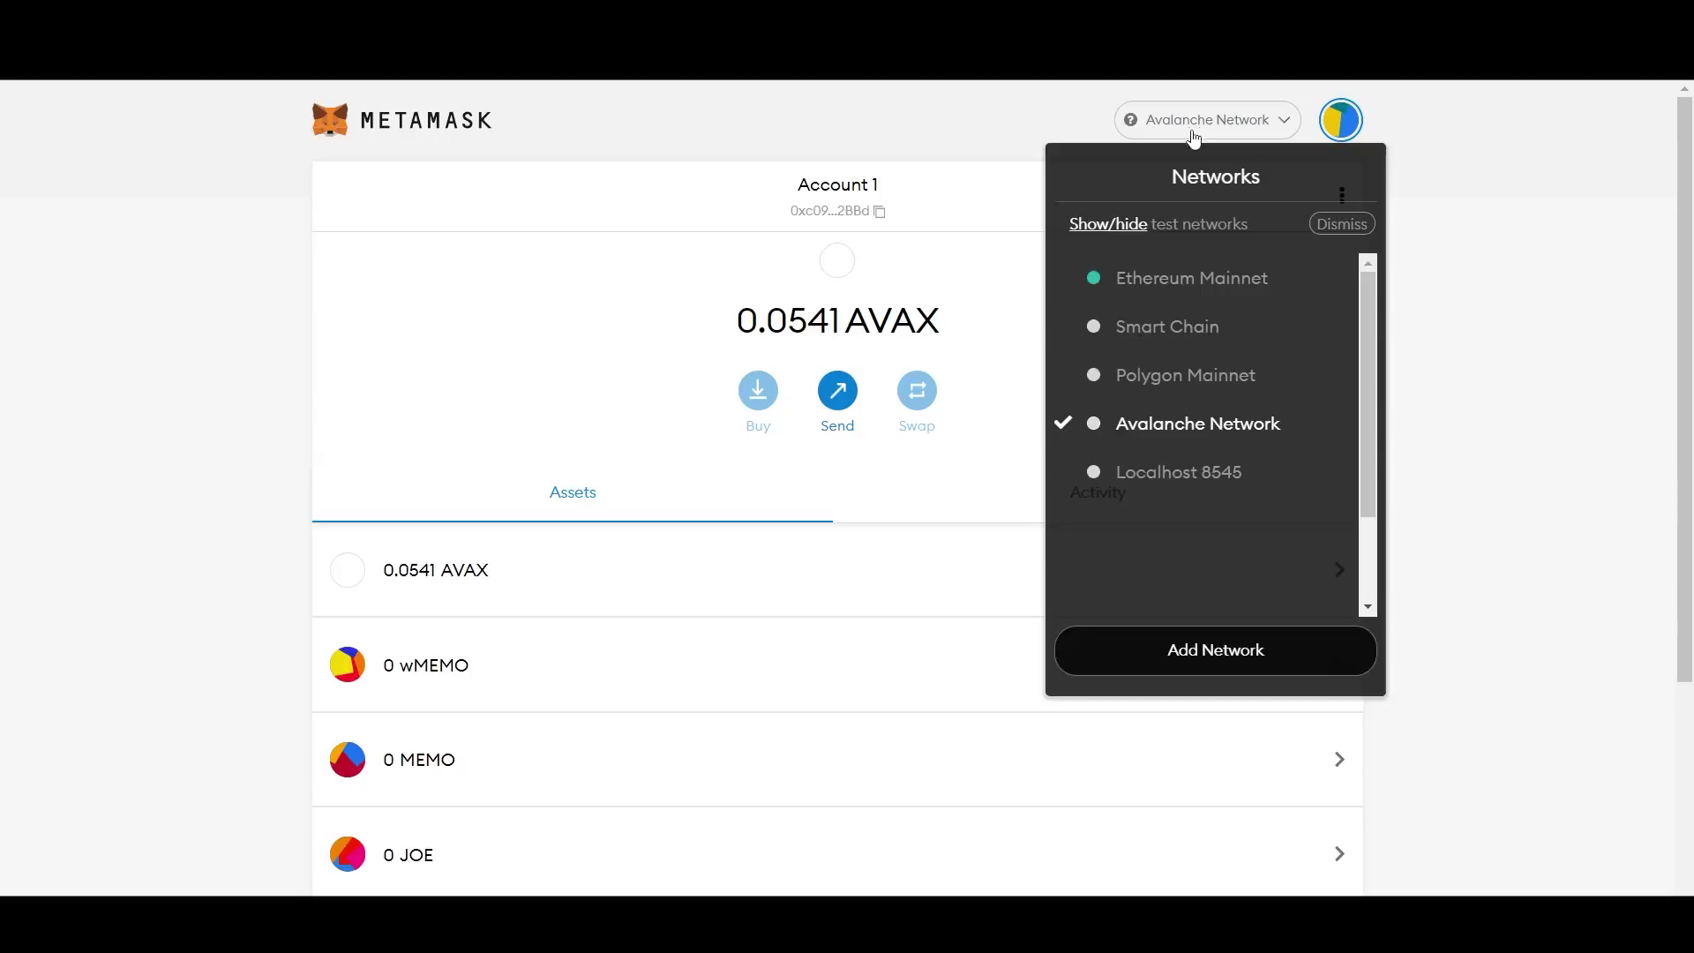
{"action": "left_click", "coordinate": [1201, 333]}
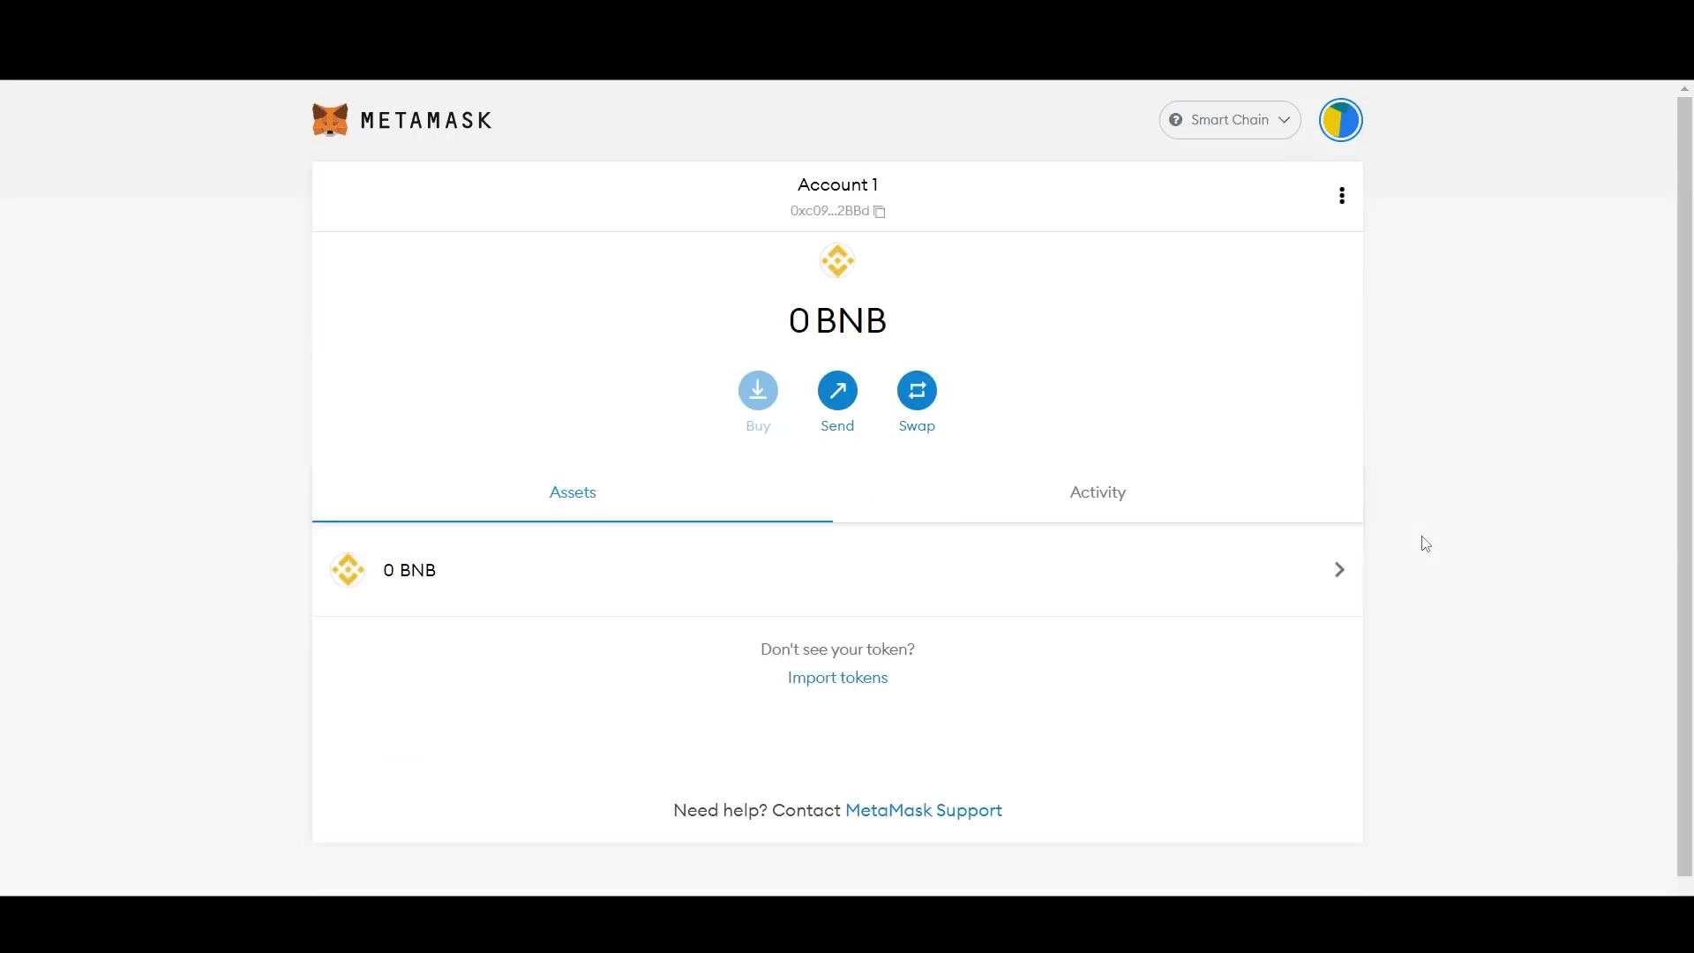
- Import the MetaversePRO token (Meta) as a custom token using the copied contract address
{"action": "left_click", "coordinate": [856, 685]}
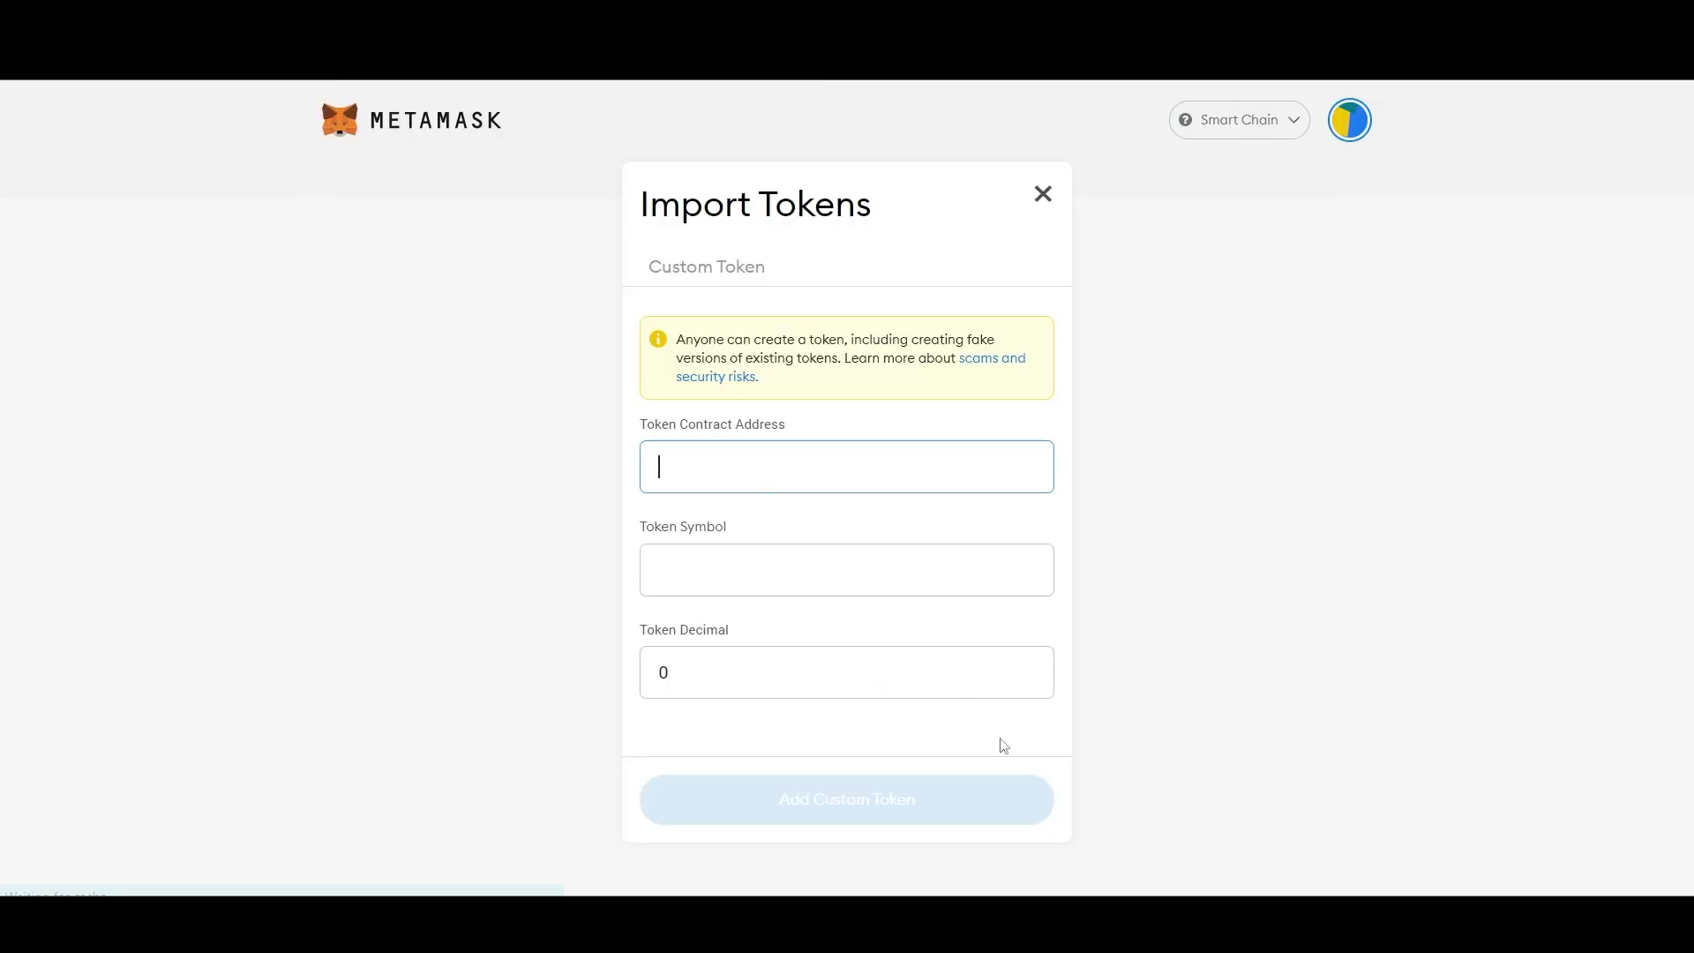
{"action": "right_click", "coordinate": [740, 461]}
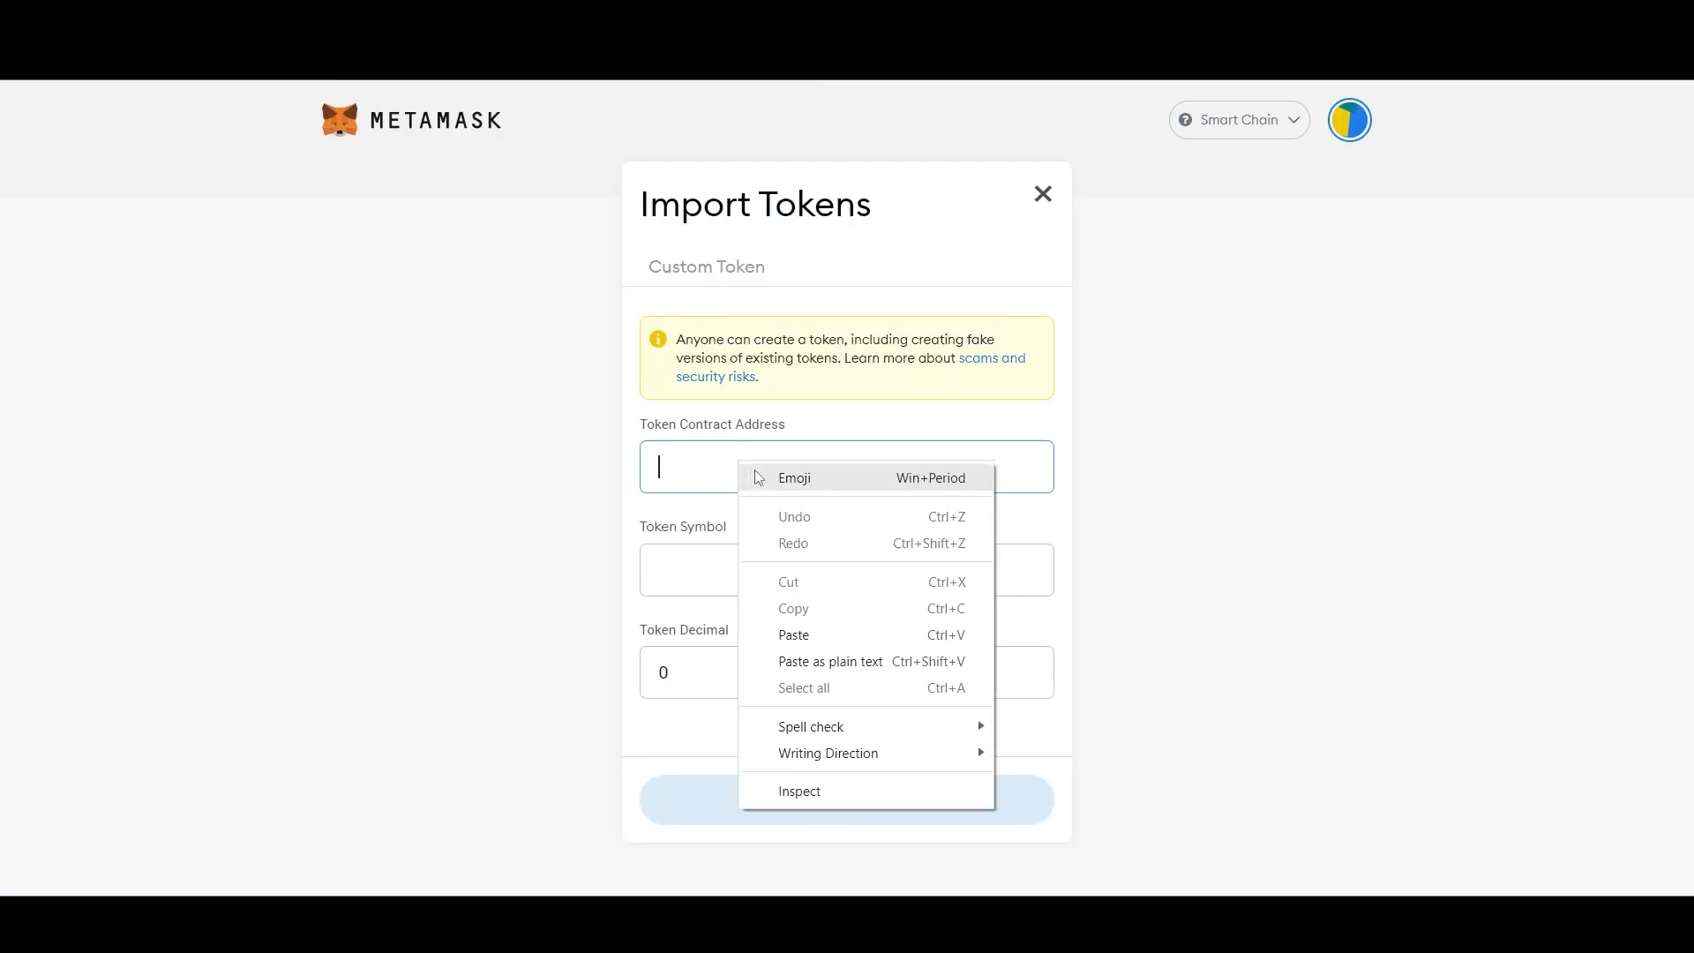
{"action": "left_click", "coordinate": [817, 625]}
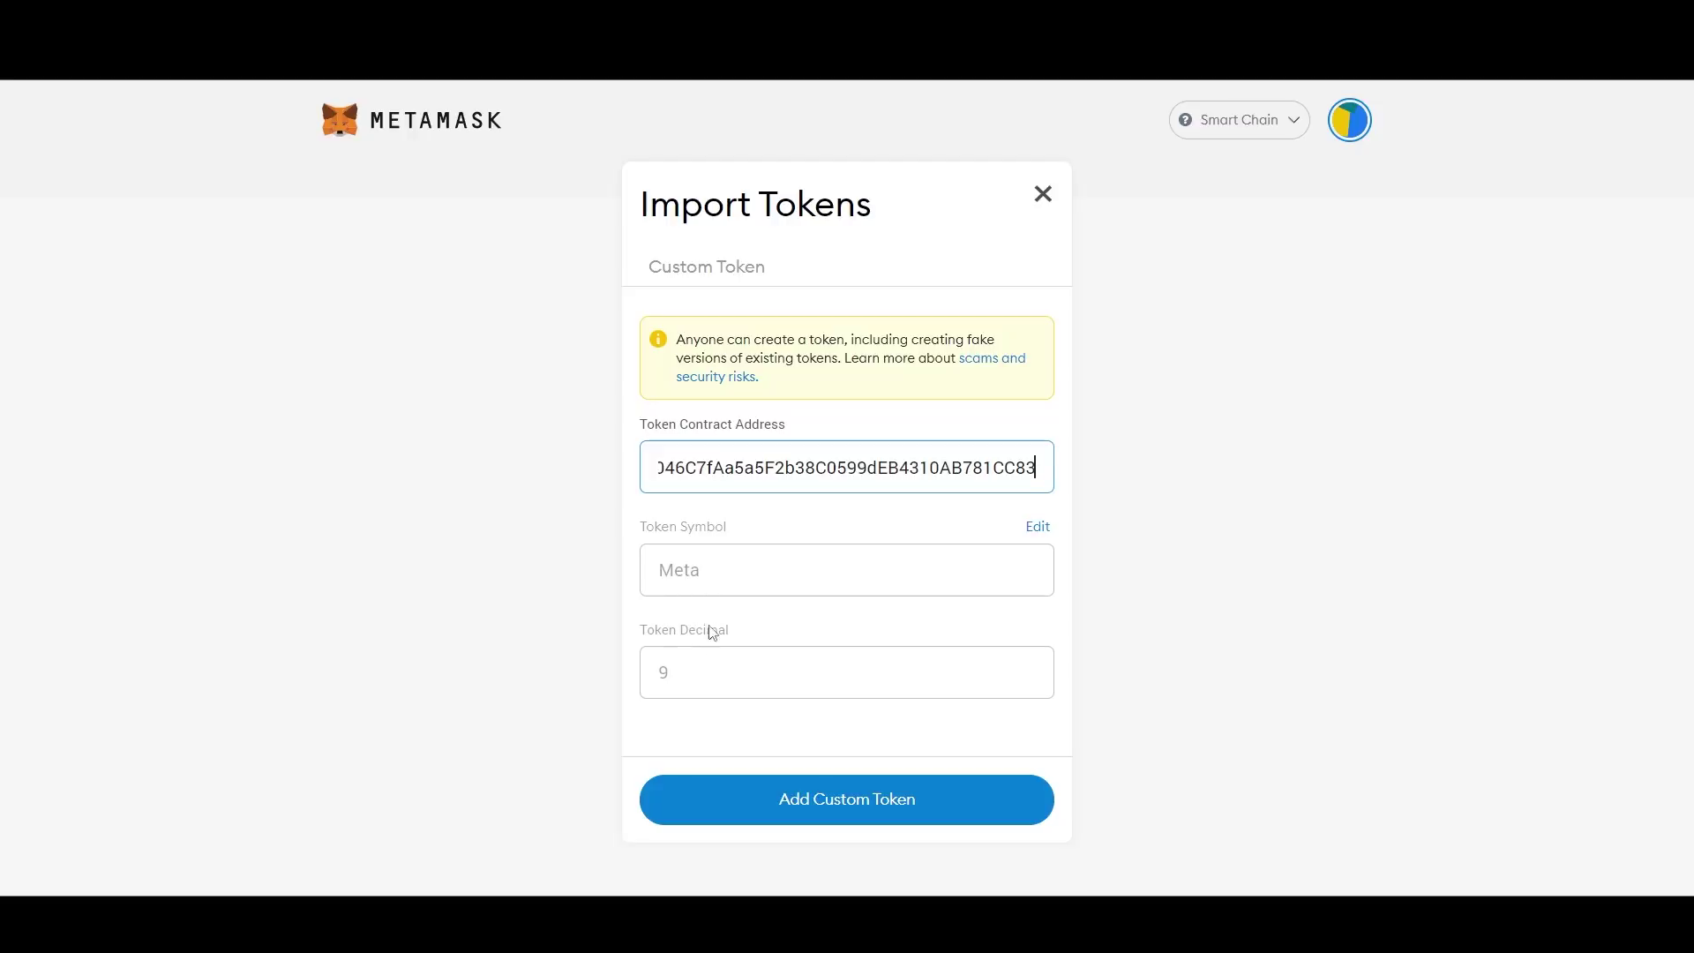
{"action": "left_click", "coordinate": [884, 800]}
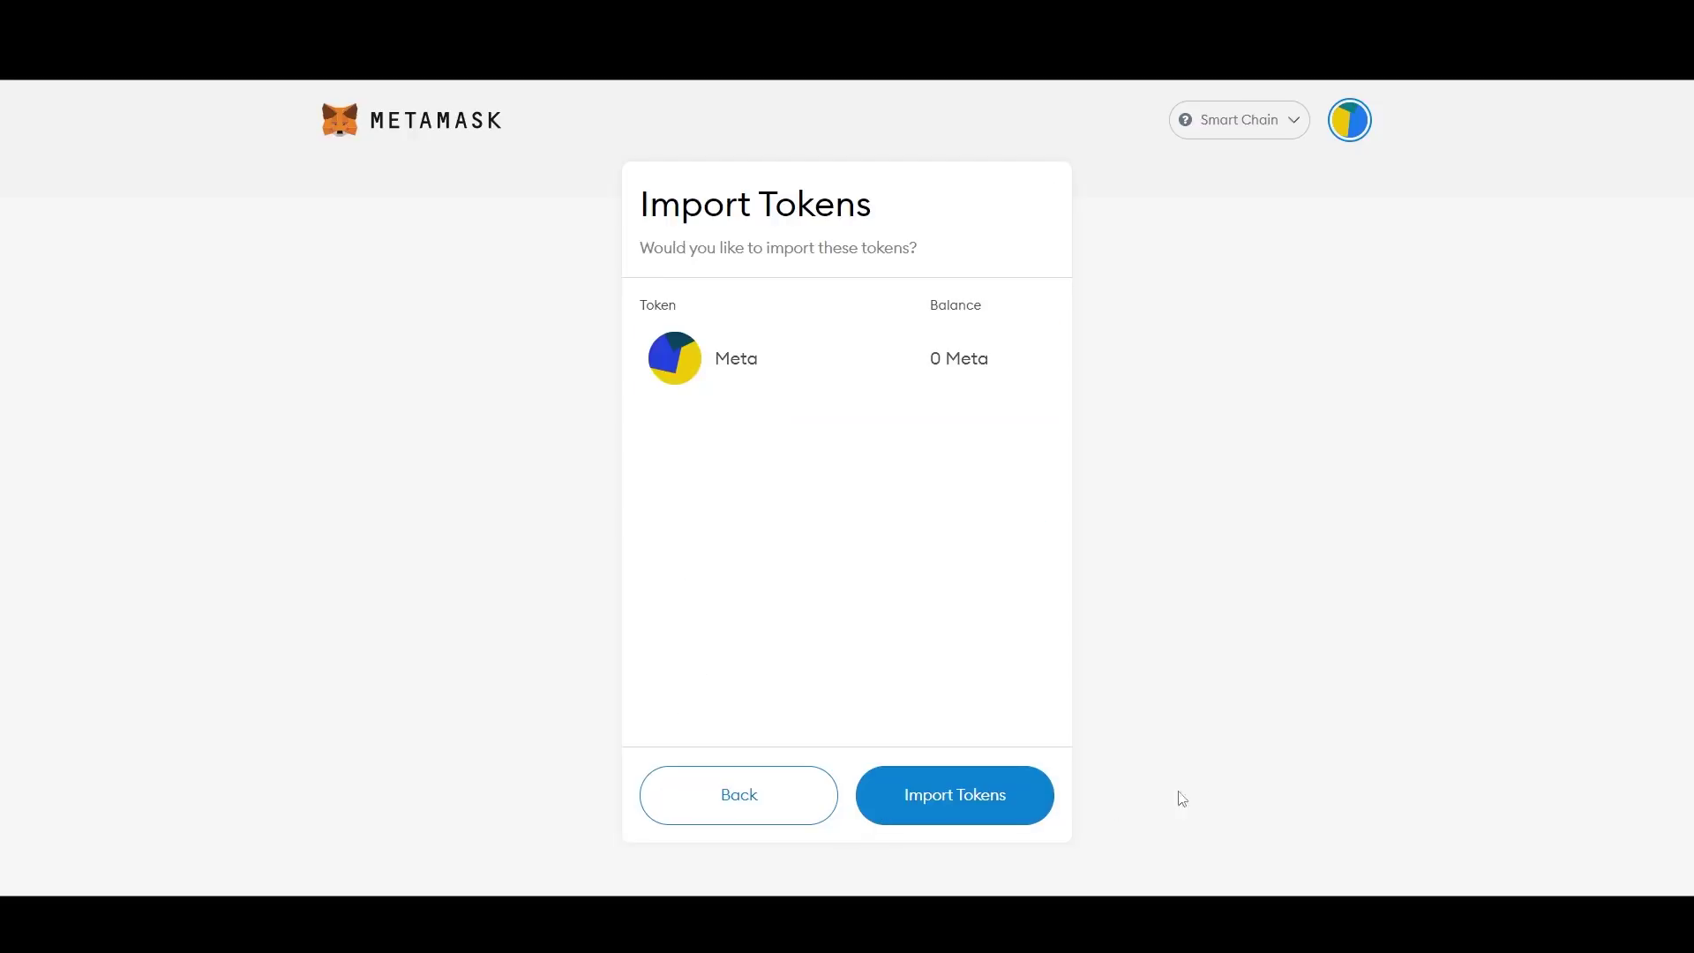
{"action": "left_click", "coordinate": [957, 799]}
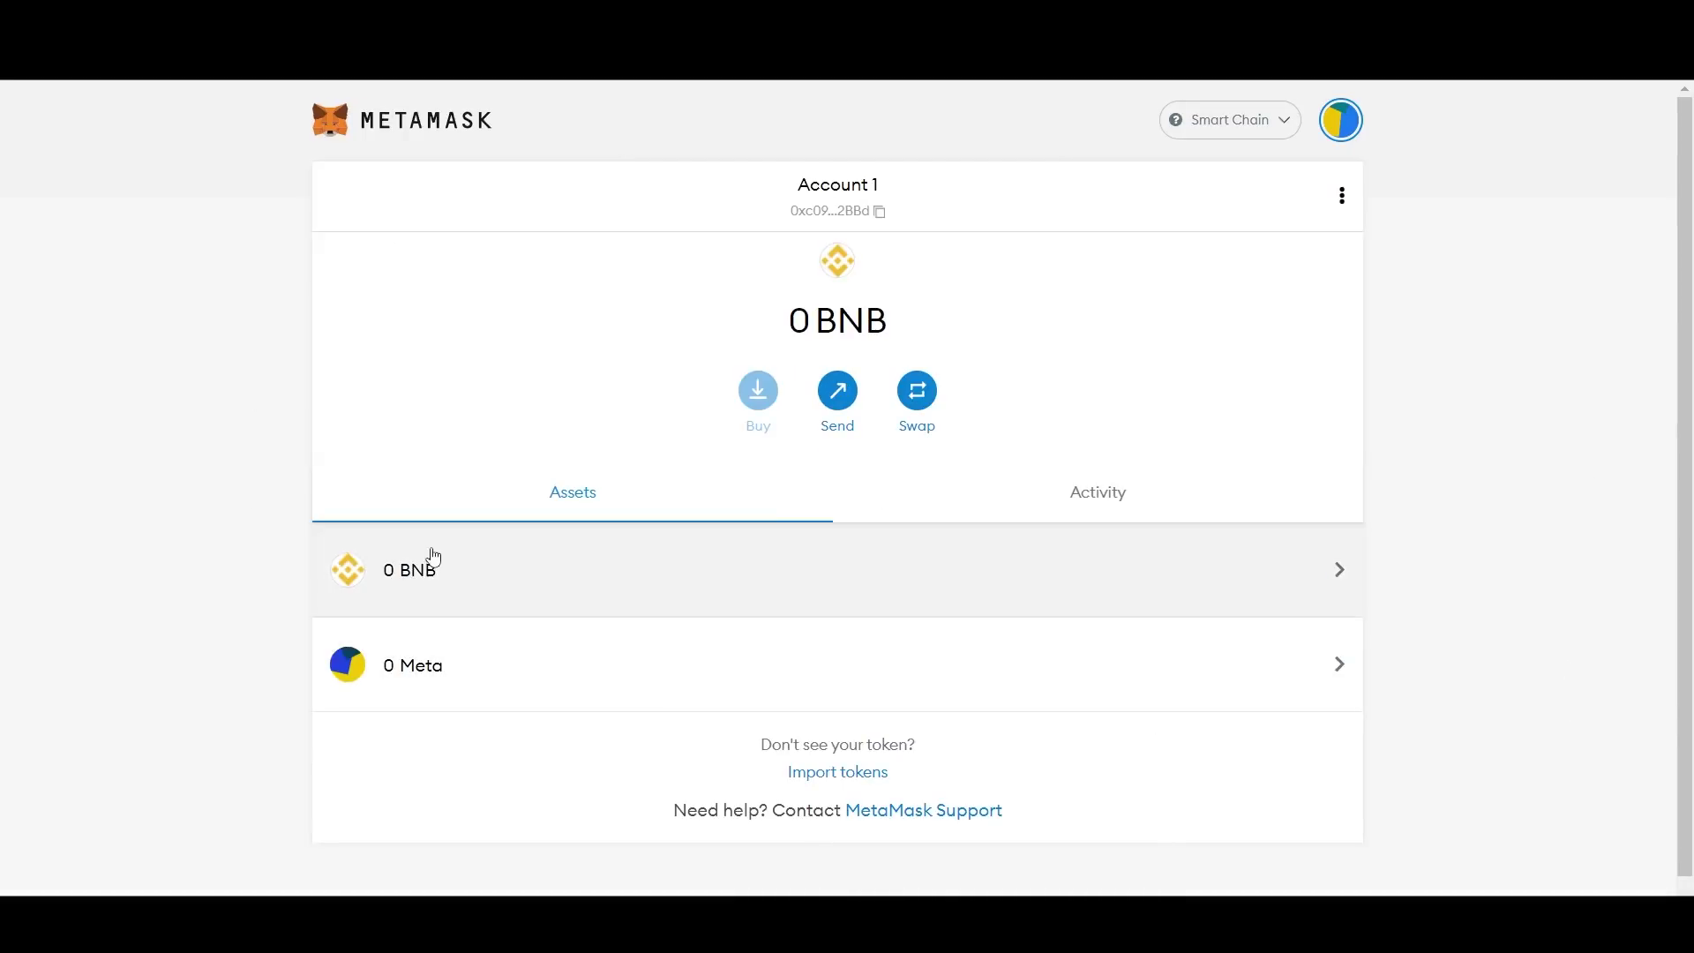
- Reselect the Smart Chain network and check the account's asset list for the imported Meta token
{"action": "left_click", "coordinate": [1275, 124]}
{"action": "left_click", "coordinate": [1195, 338]}
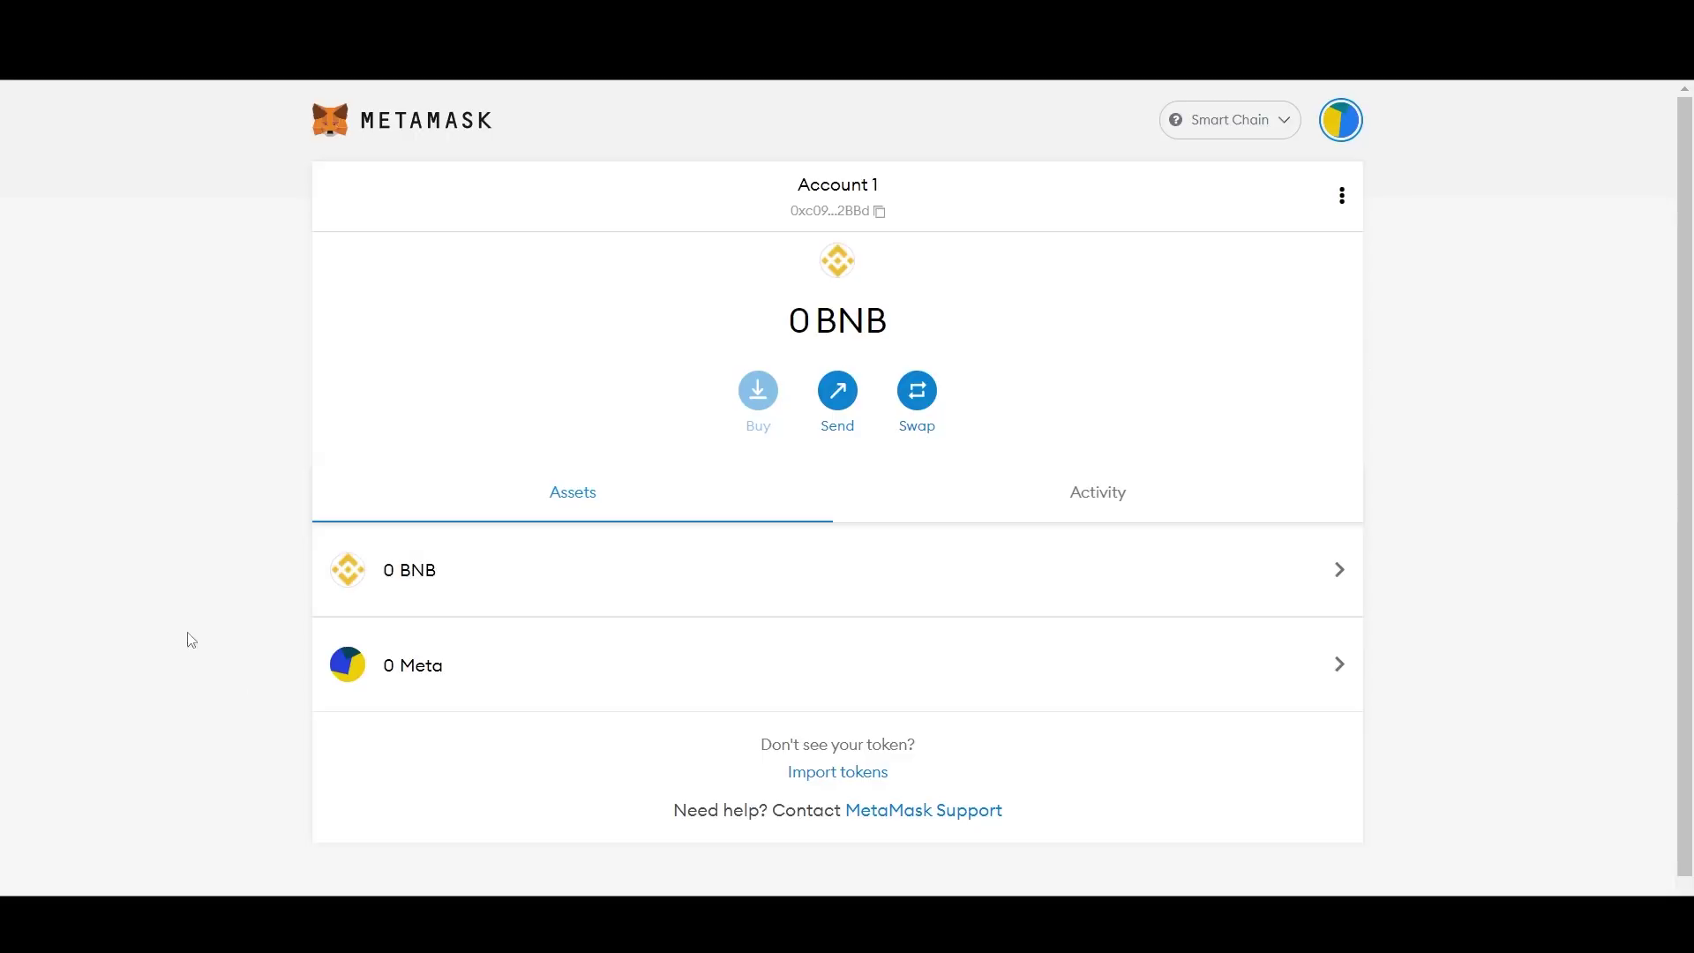
{"action": "mouse_move", "coordinate": [397, 650]}
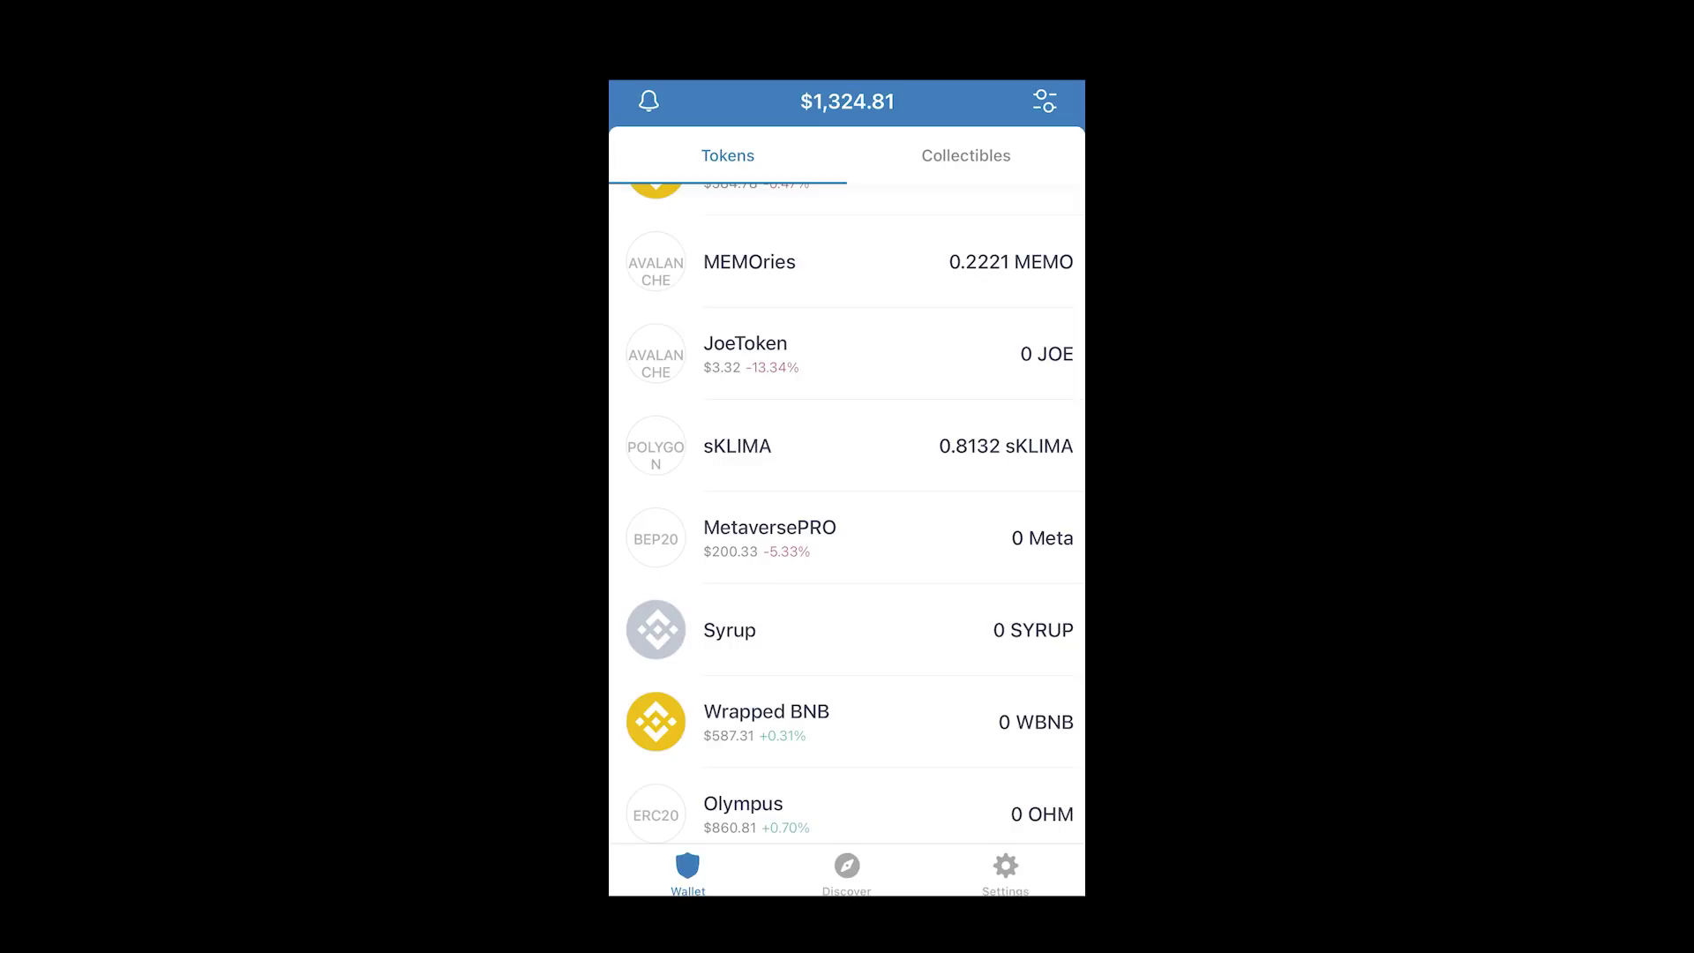
- Switch to the mobile wallet and search its token management list for Metajd
{"action": "scroll", "coordinate": [846, 512], "scroll_direction": "up", "scroll_amount": 10}
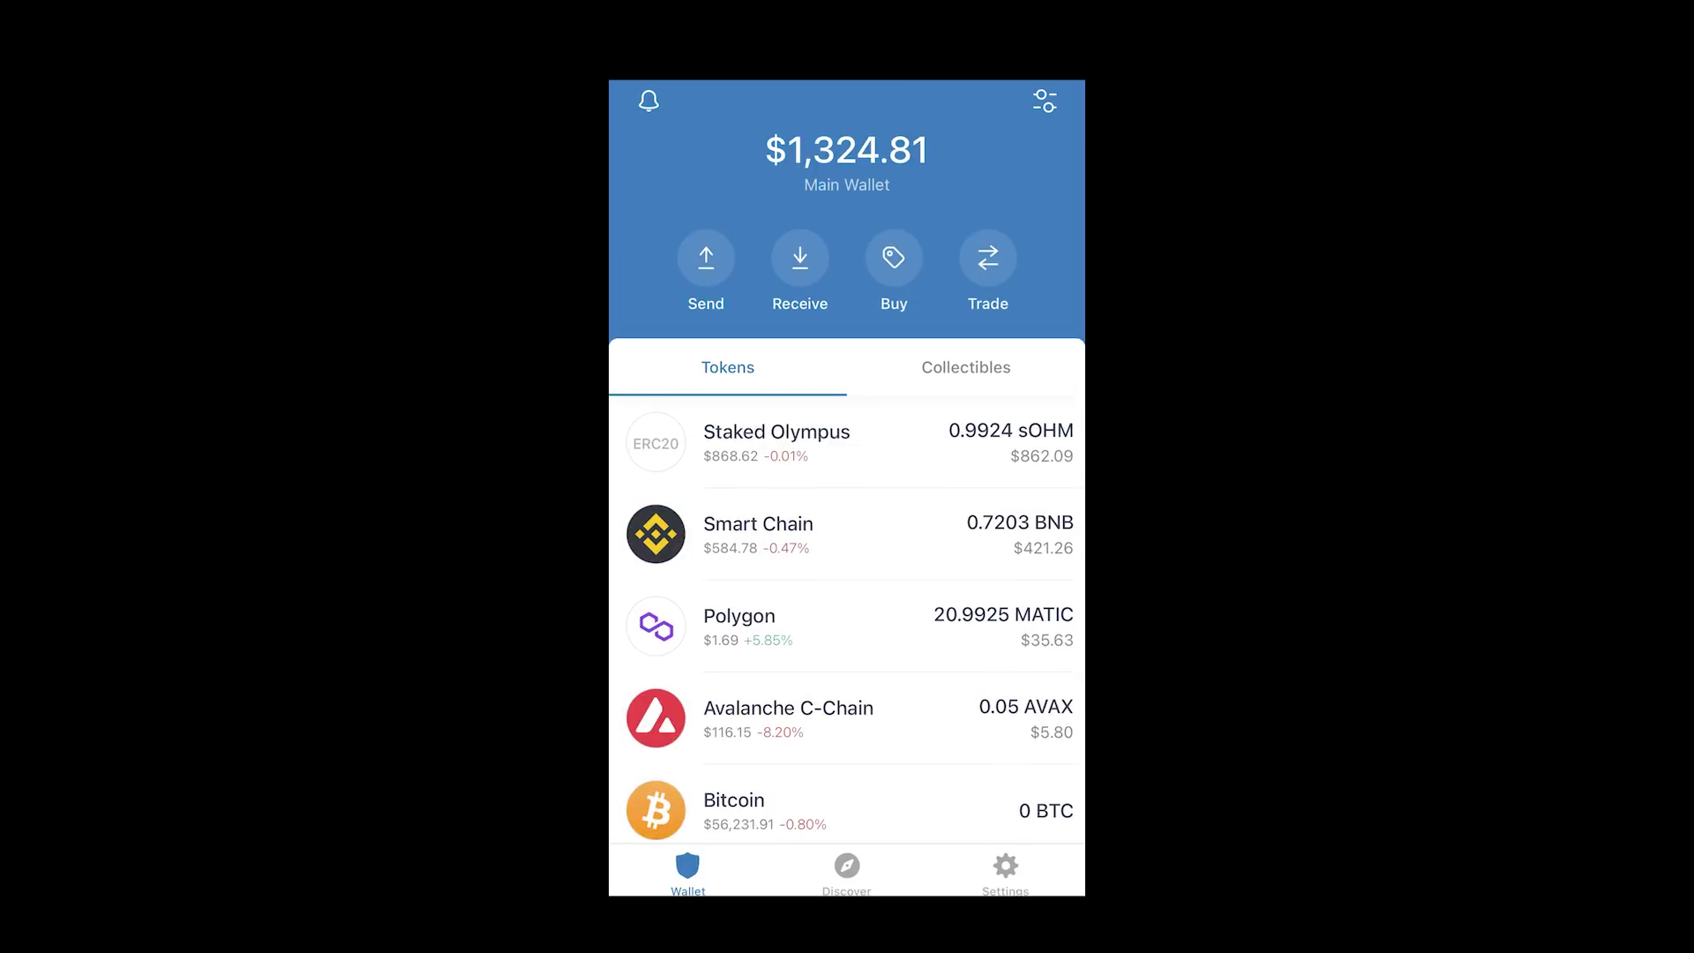
{"action": "left_click", "coordinate": [1044, 101]}
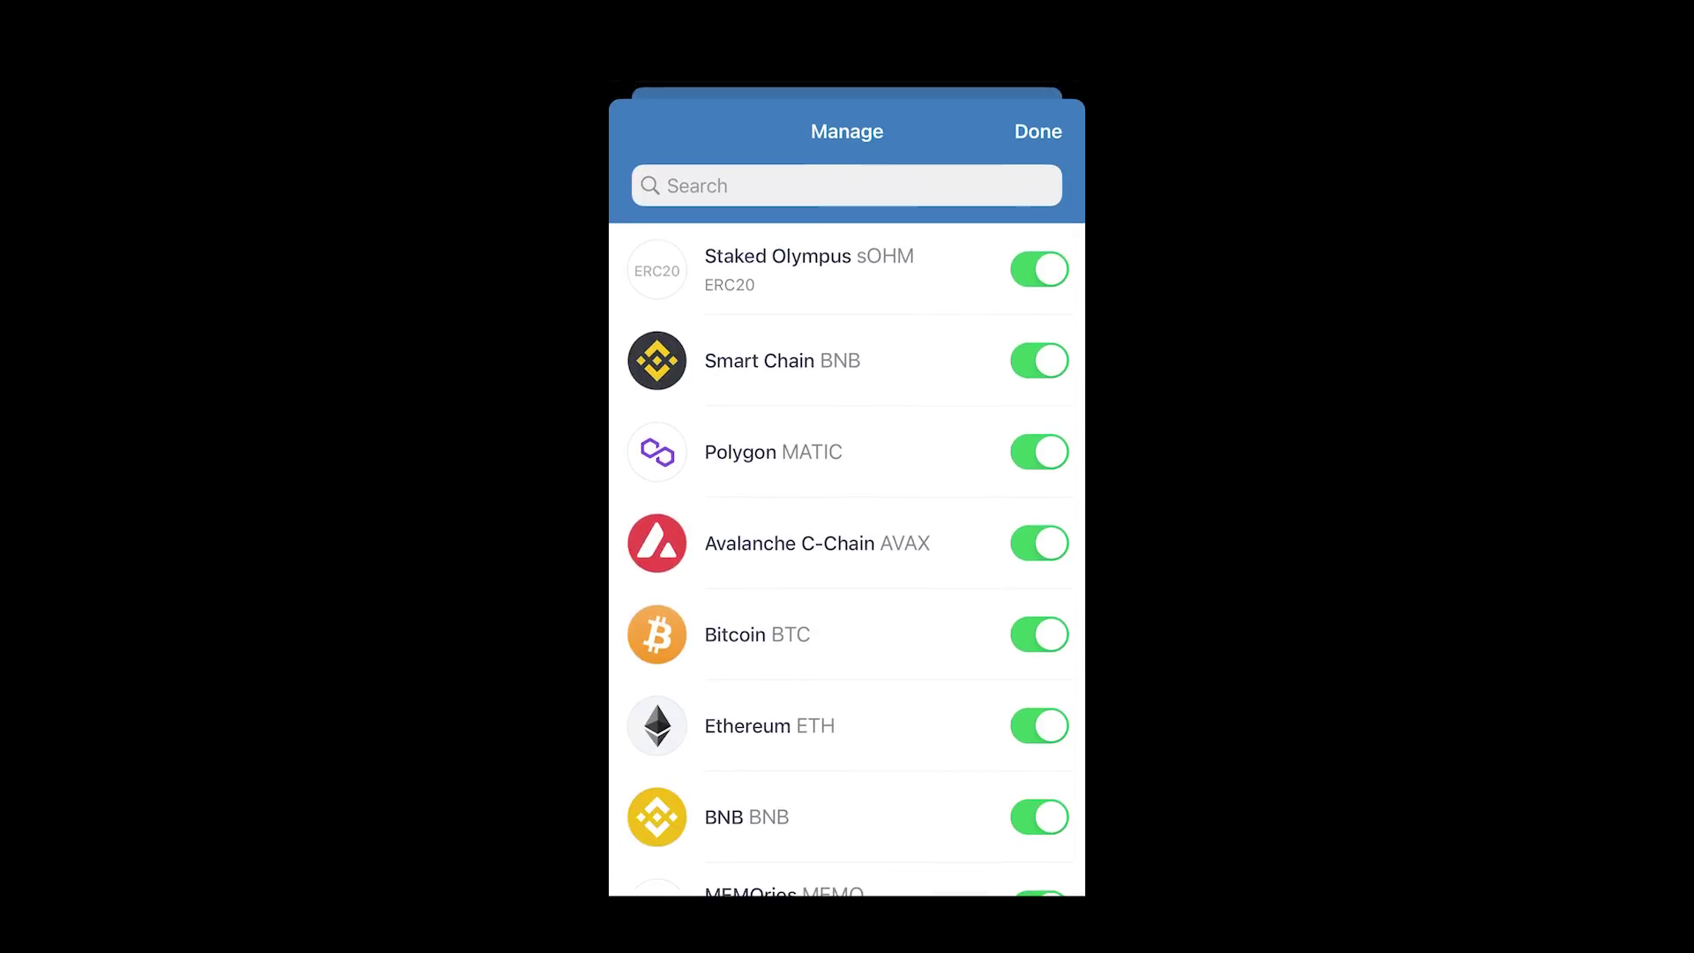
{"action": "left_click", "coordinate": [847, 185]}
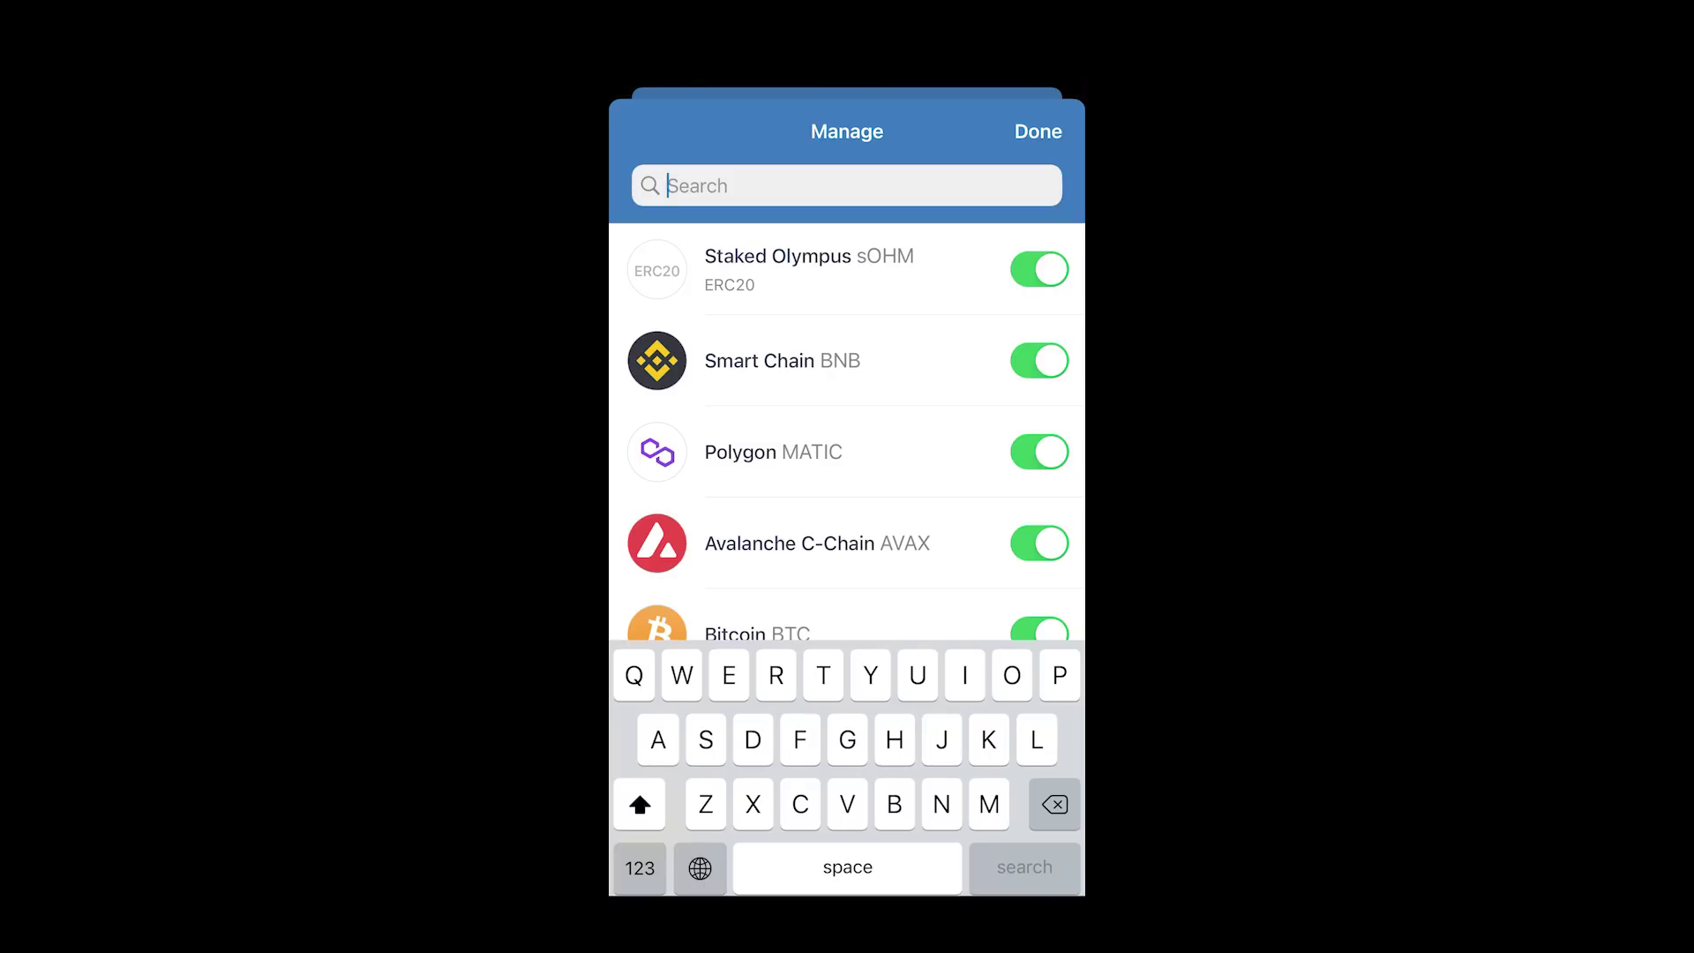
{"action": "type", "text": "Met"}
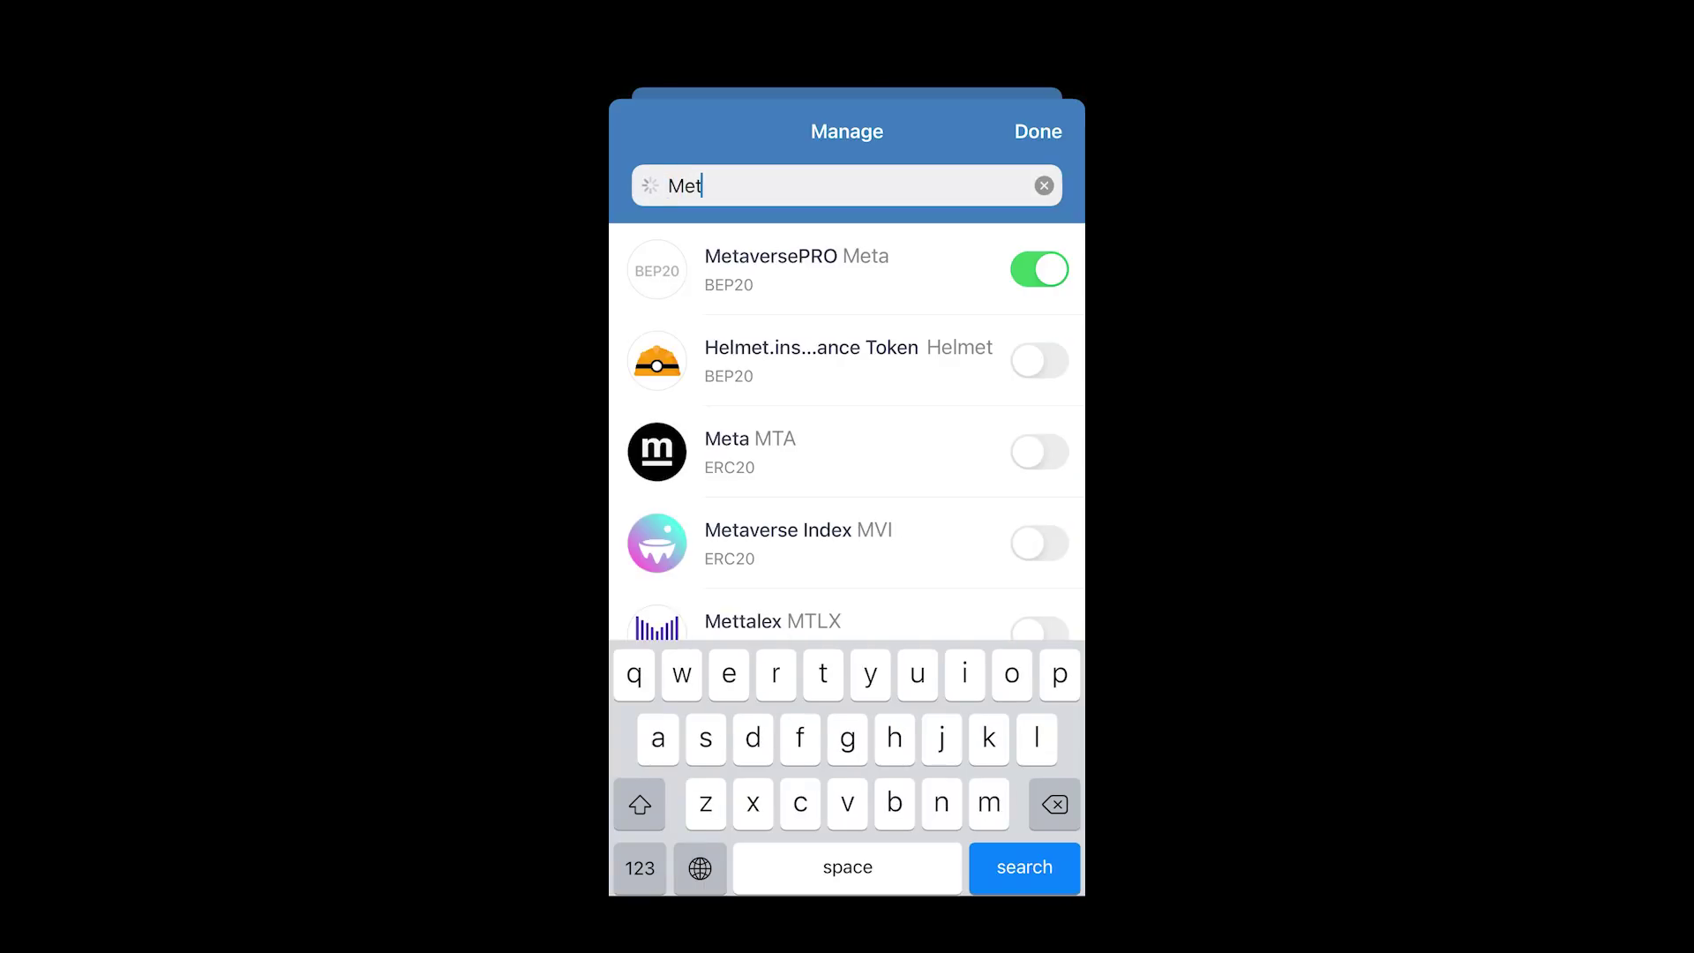
{"action": "type", "text": "ajd"}
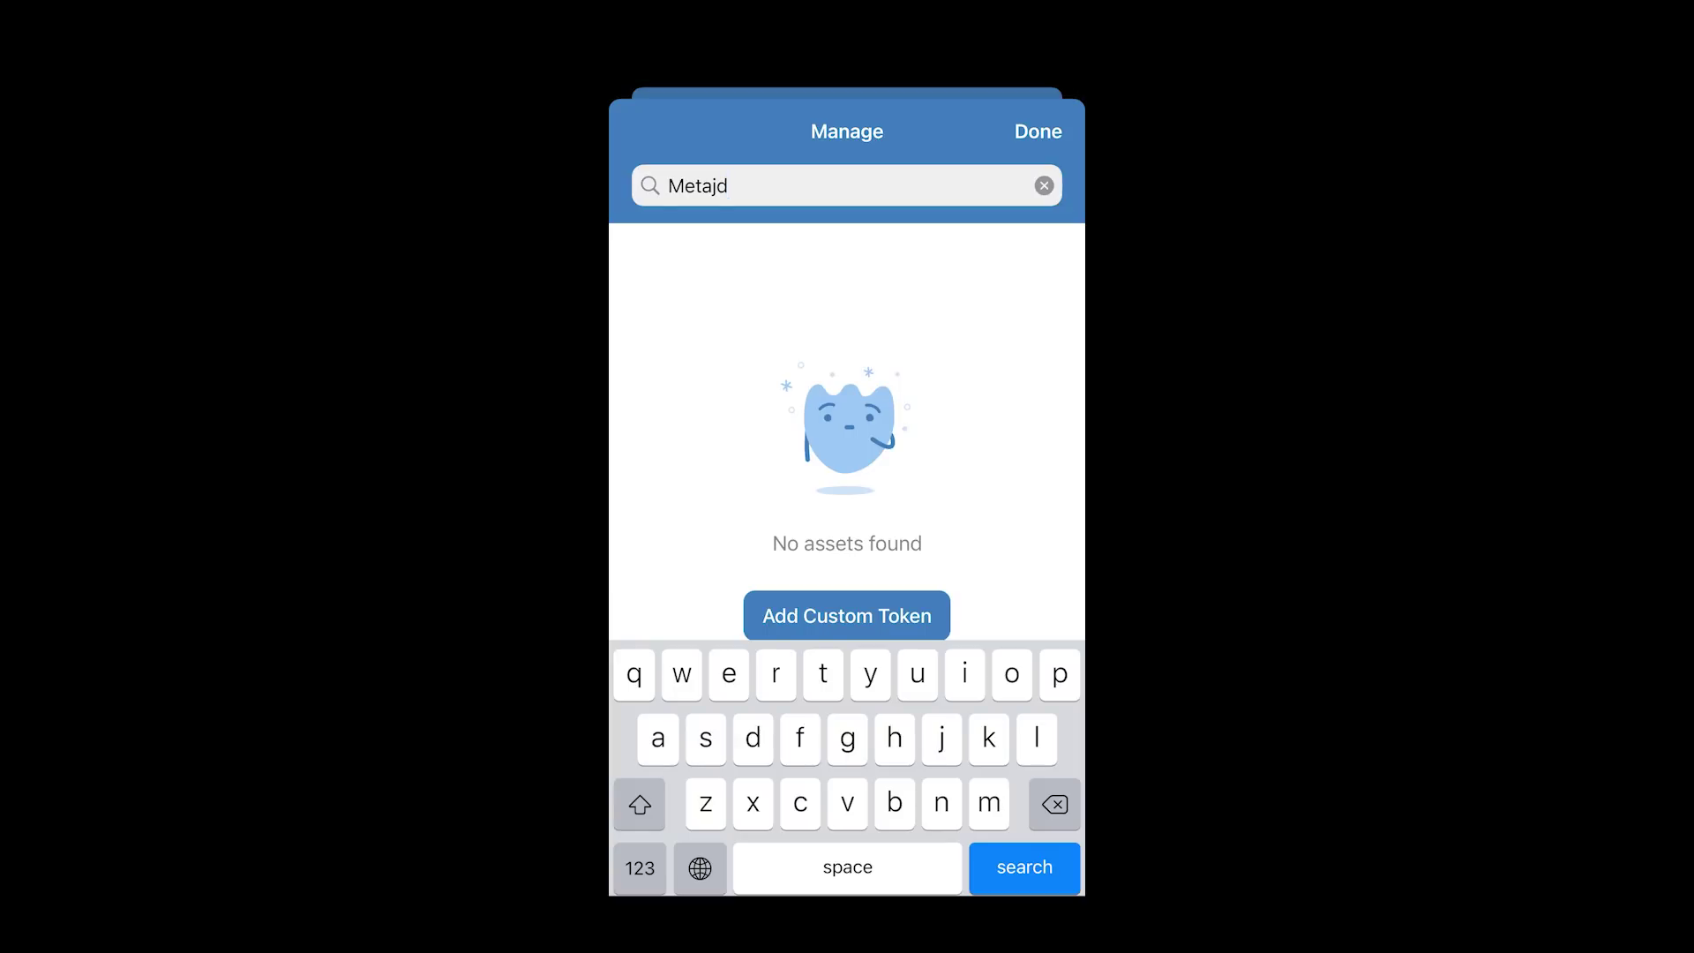
- Start adding a custom token on the Smart Chain network and copy MetaversePRO's contract address from CoinMarketCap
{"action": "left_click", "coordinate": [847, 616]}
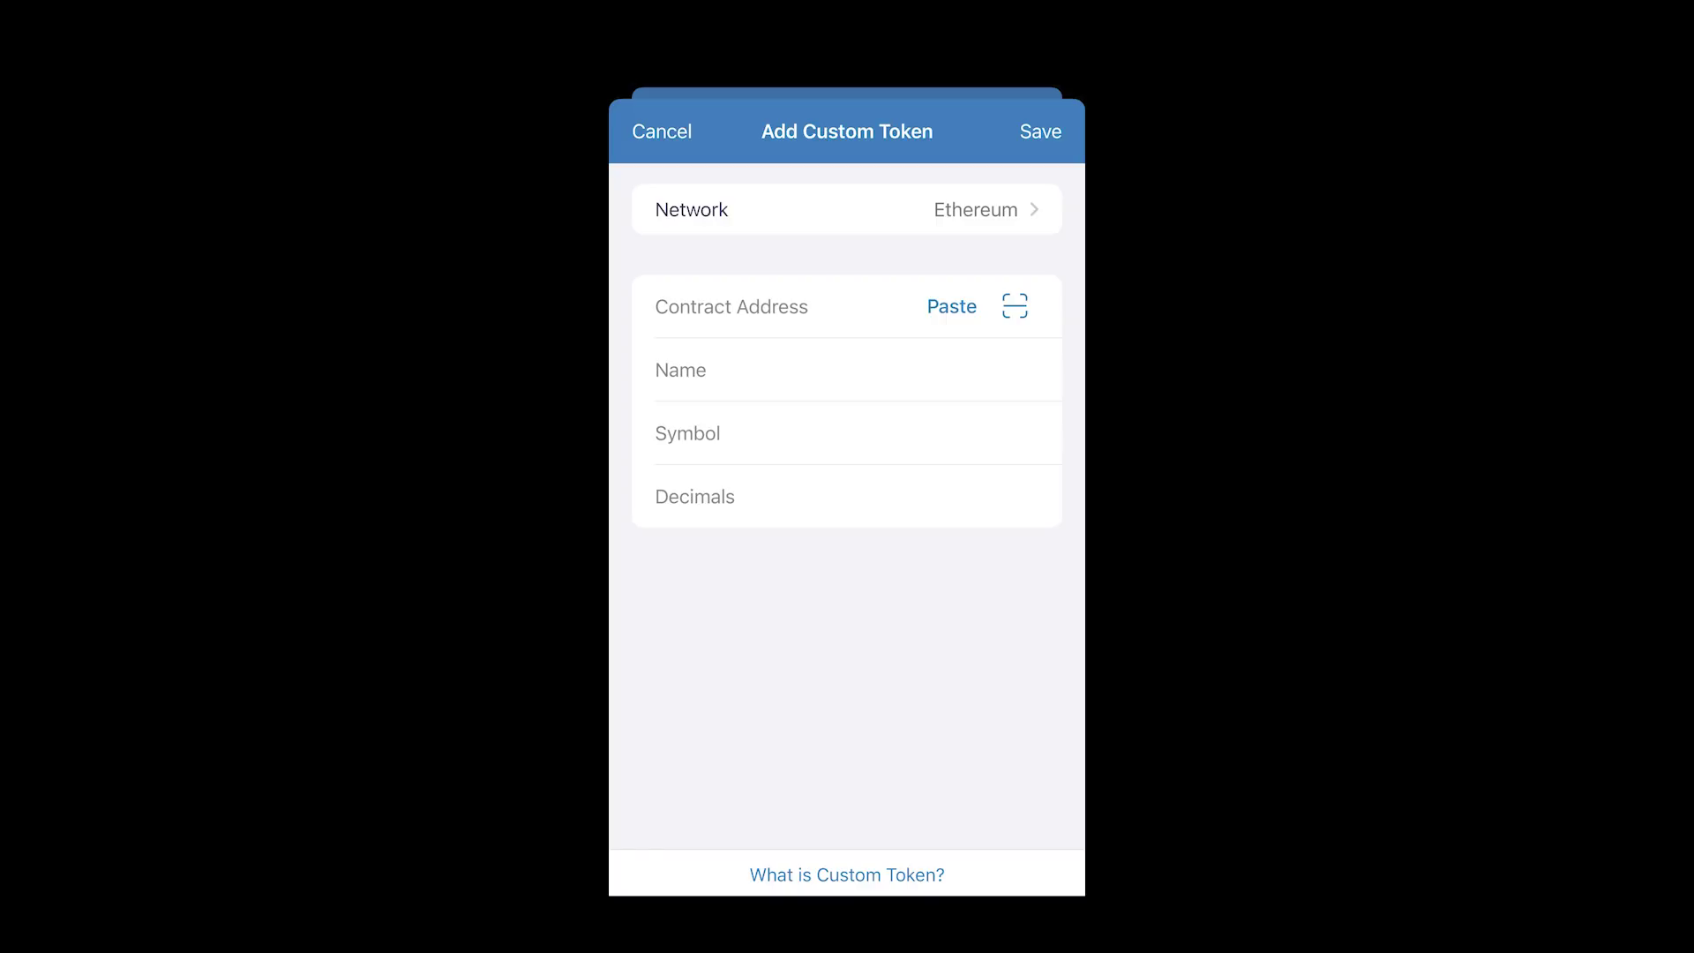
{"action": "left_click", "coordinate": [974, 209]}
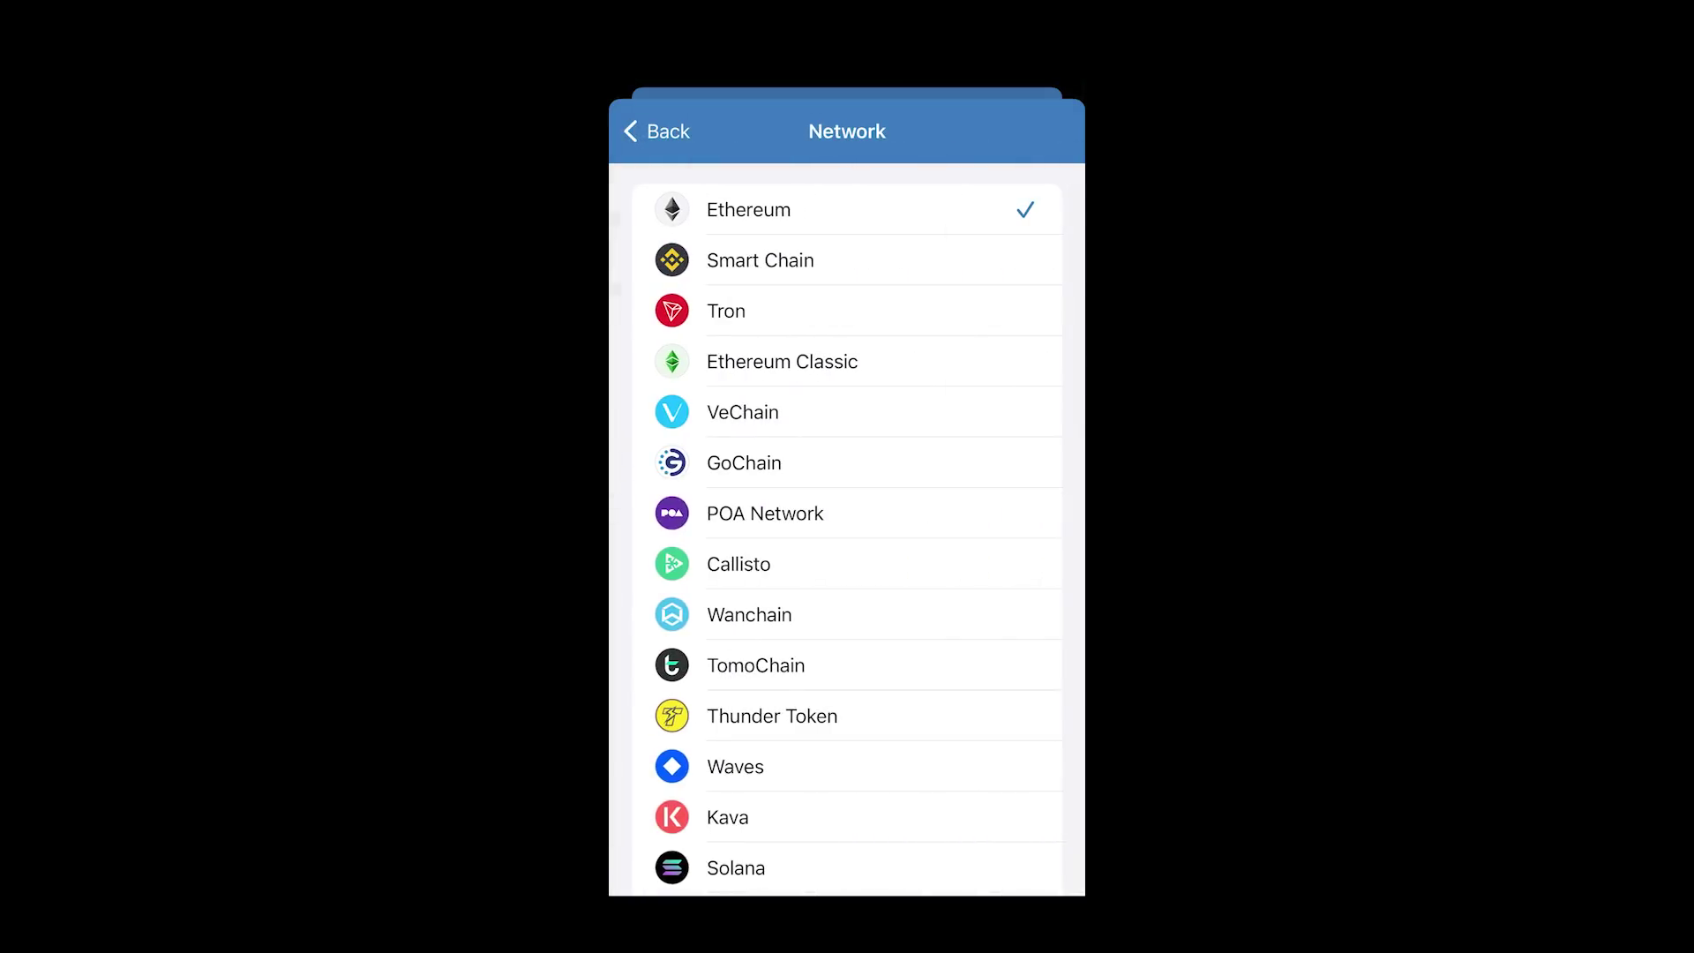
{"action": "left_click", "coordinate": [761, 260]}
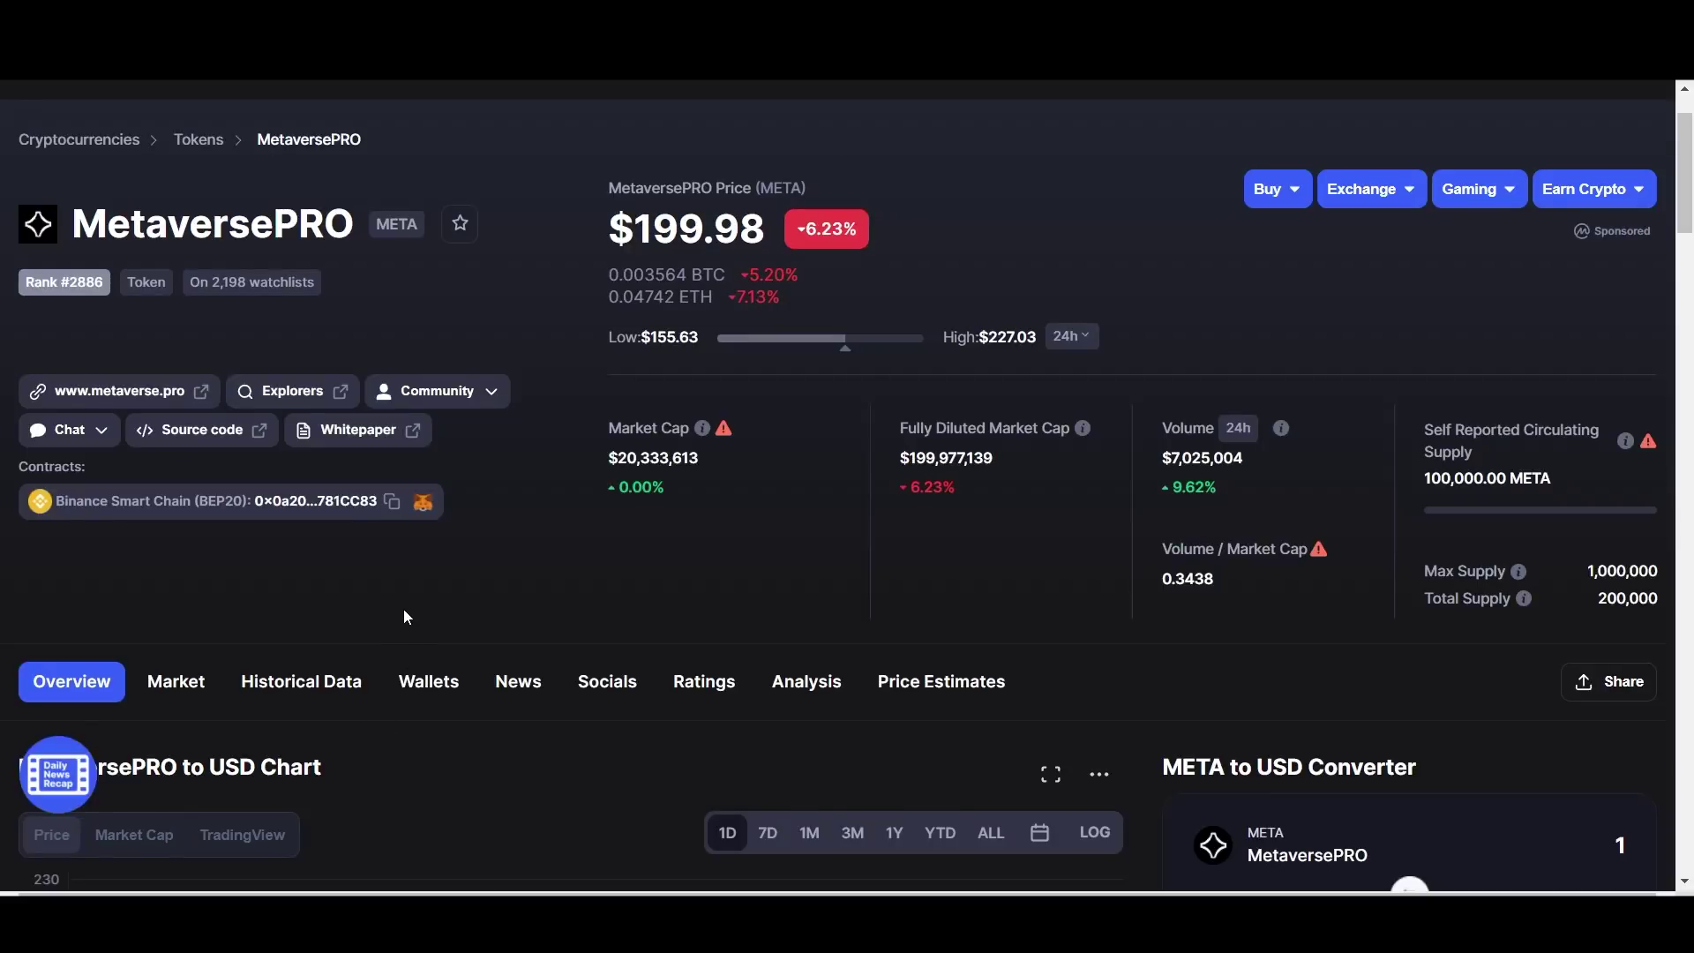
{"action": "left_click", "coordinate": [340, 505]}
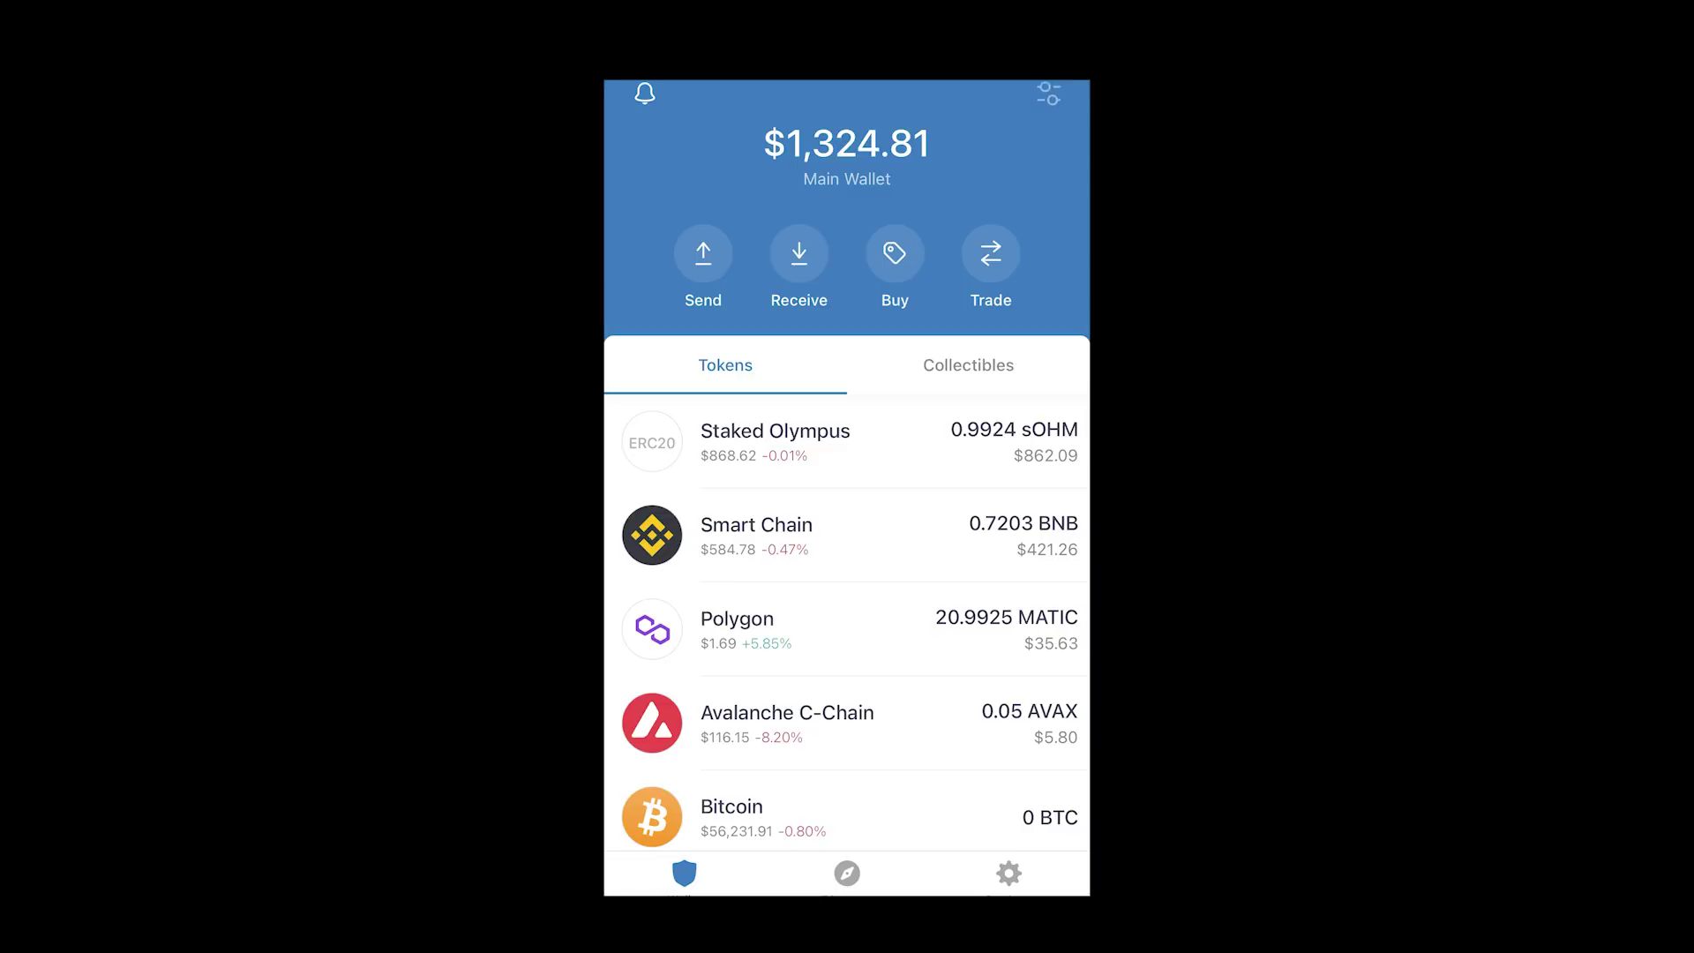
- Search the mobile wallet's token list for Meta and turn the MetaversePRO BEP20 token off and back on twice
{"action": "left_click", "coordinate": [688, 179]}
{"action": "type", "text": "Met"}
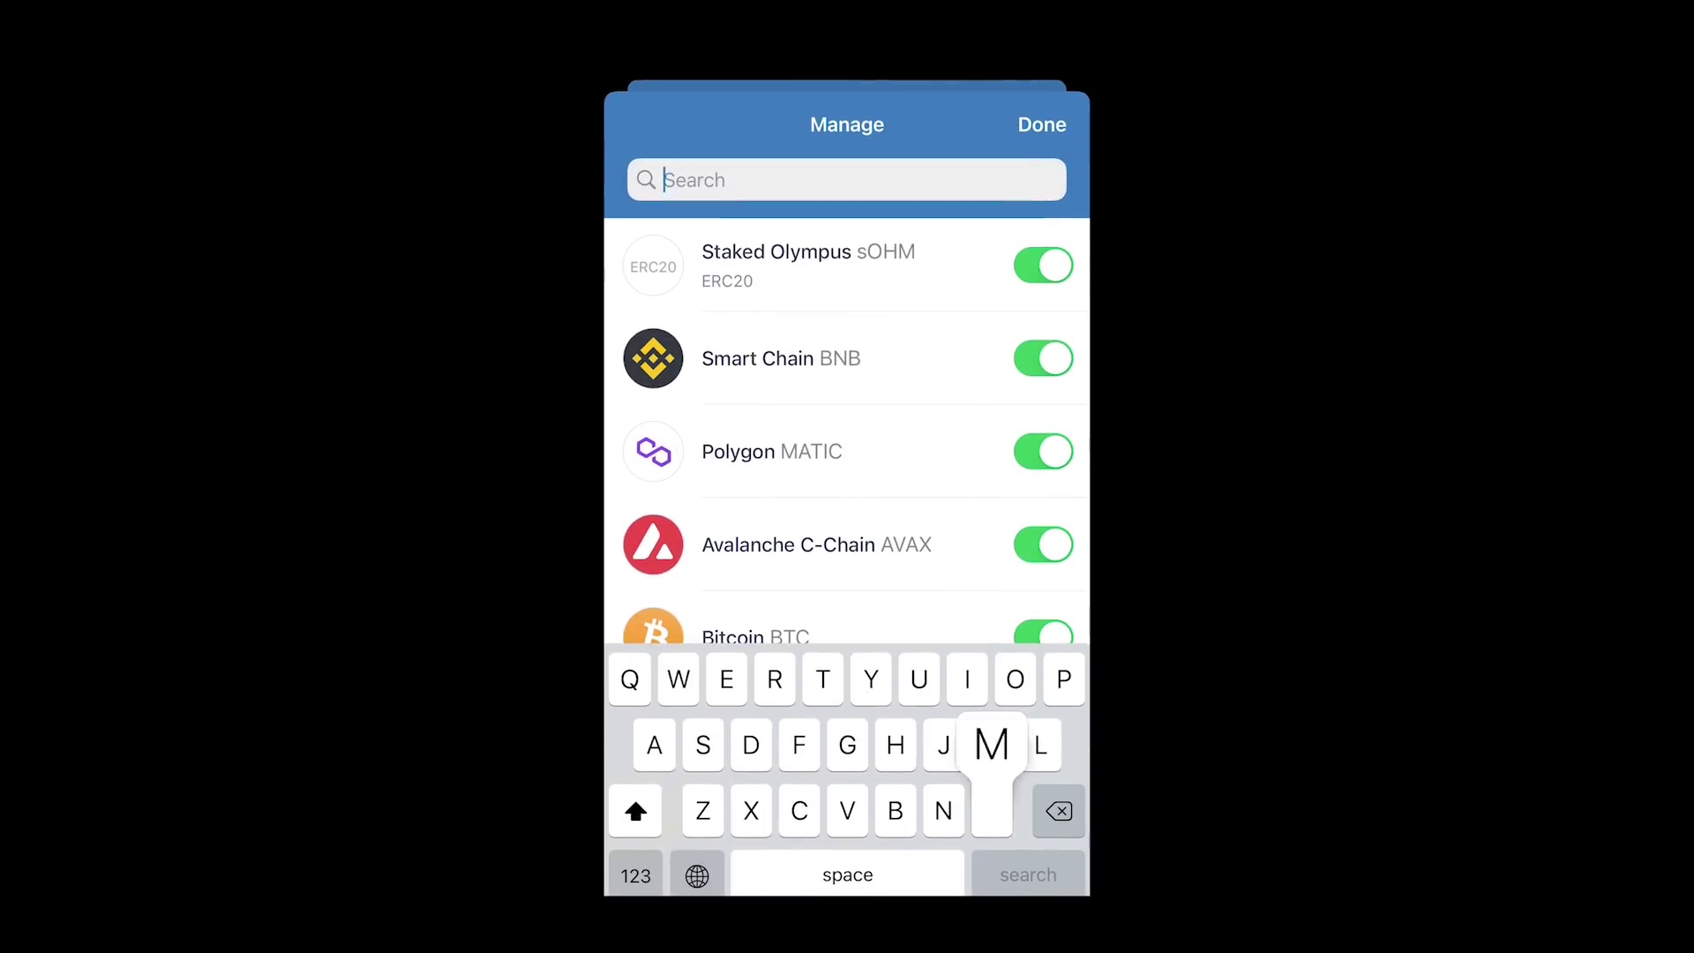
{"action": "type", "text": "a"}
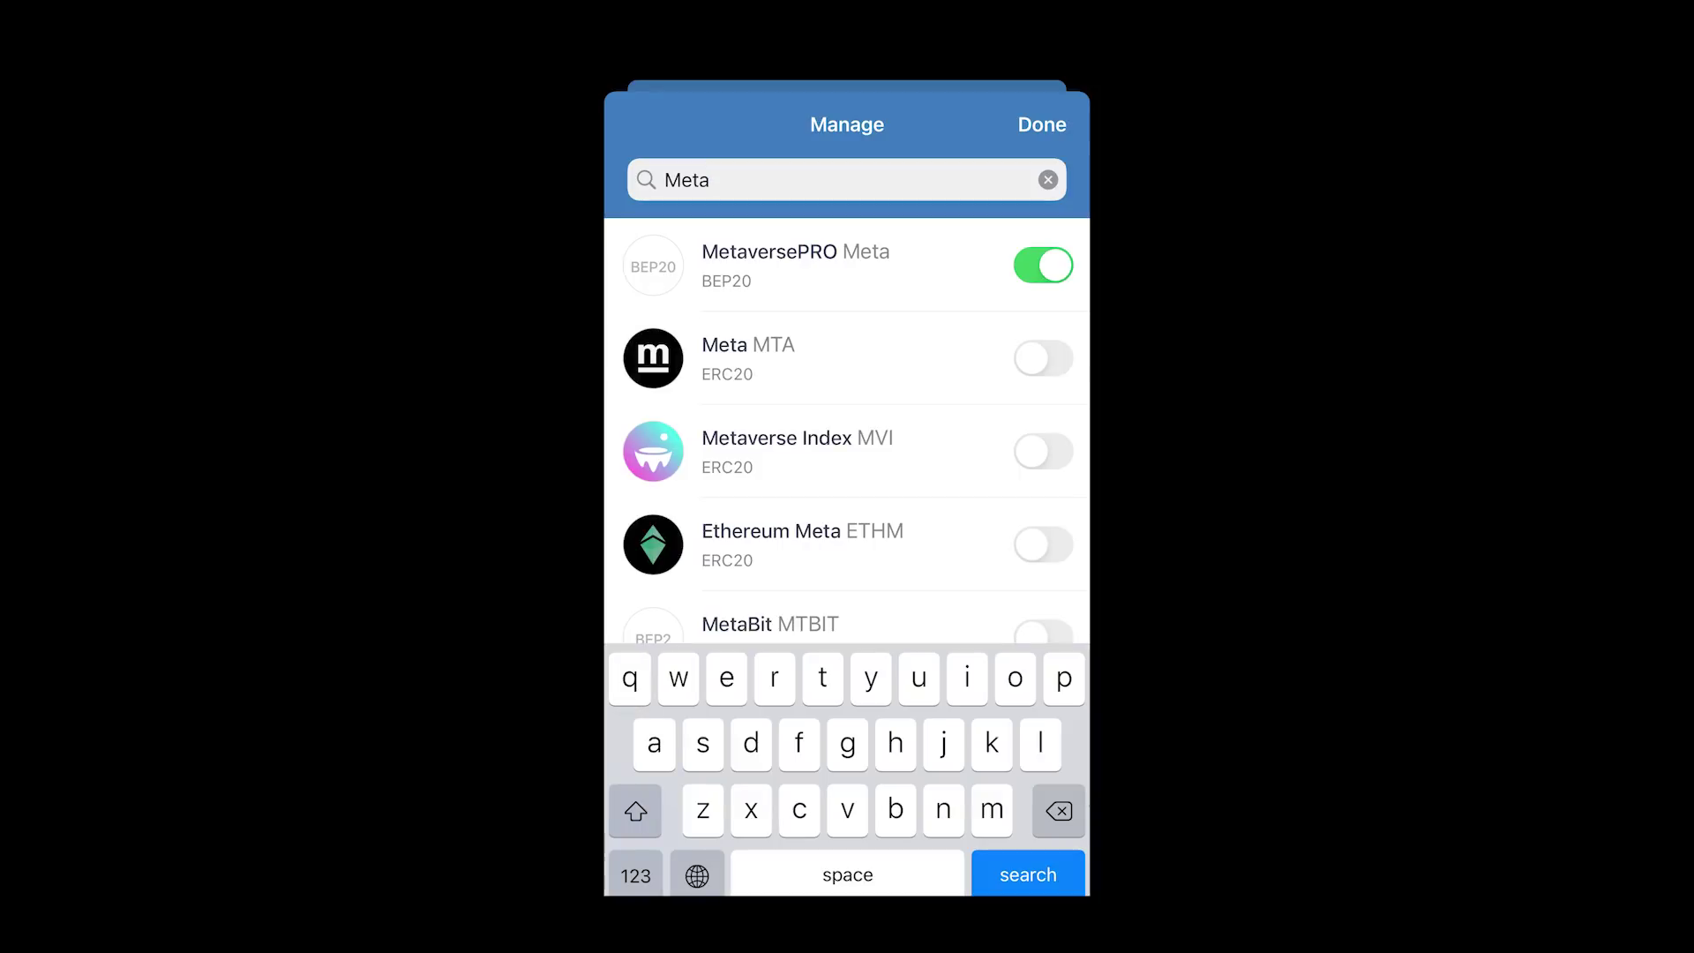
{"action": "left_click", "coordinate": [1043, 264]}
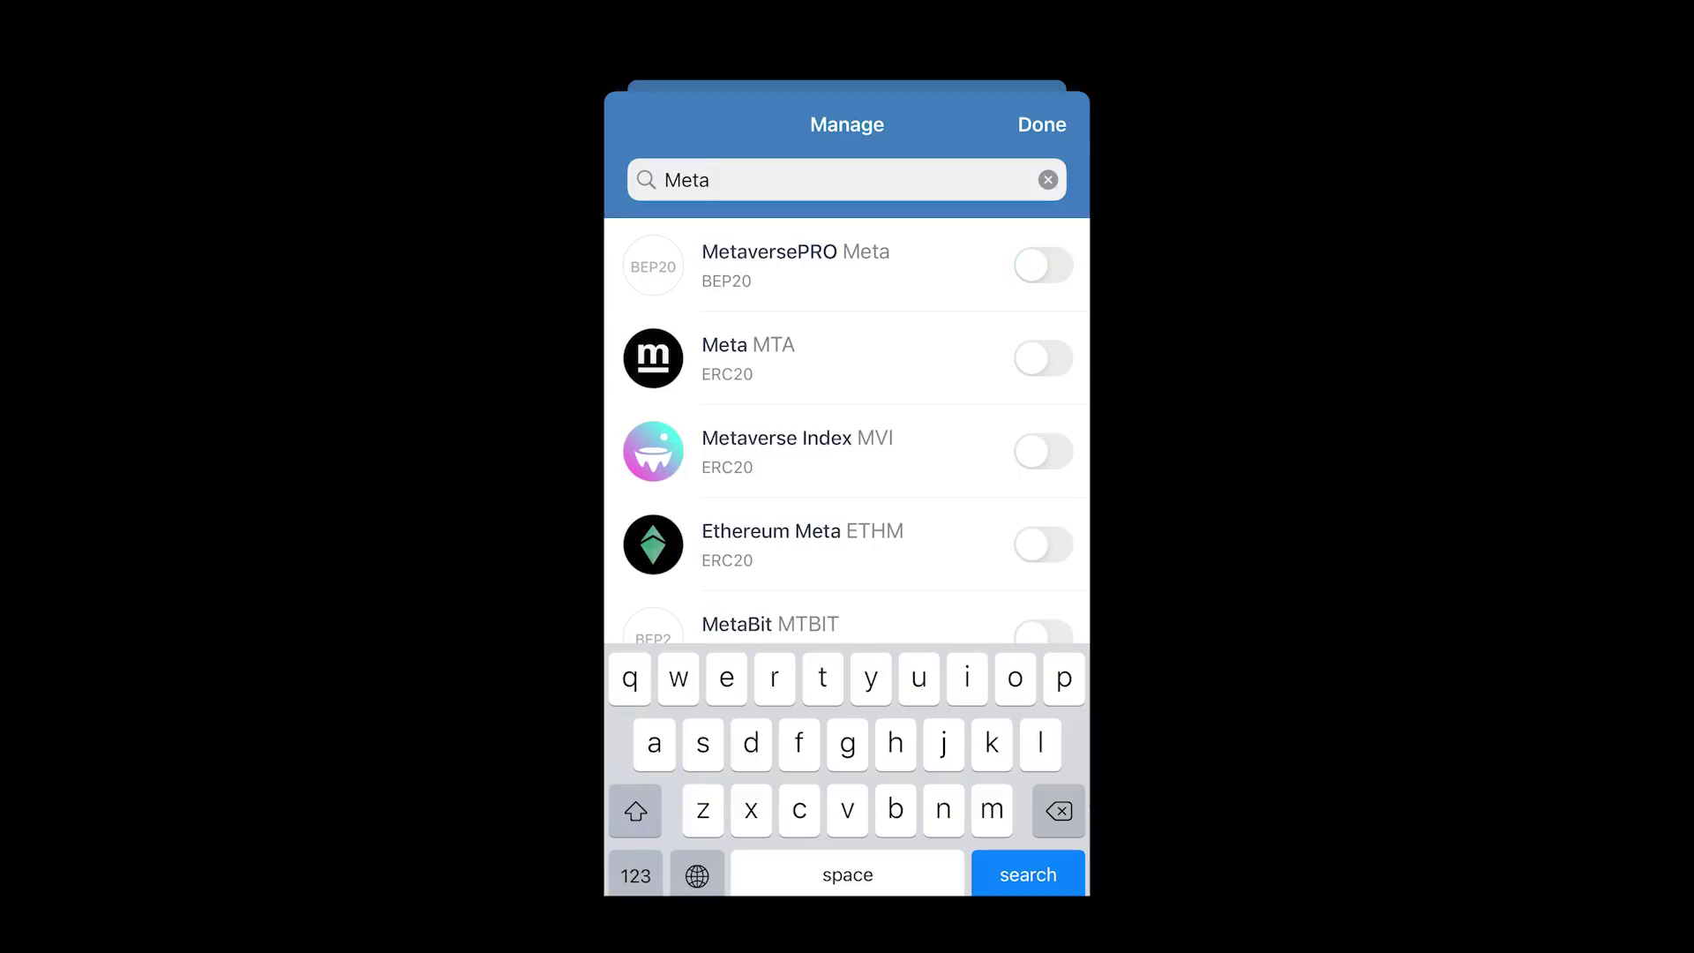
{"action": "left_click", "coordinate": [1044, 264]}
{"action": "left_click", "coordinate": [1043, 265]}
{"action": "left_click", "coordinate": [1044, 264]}
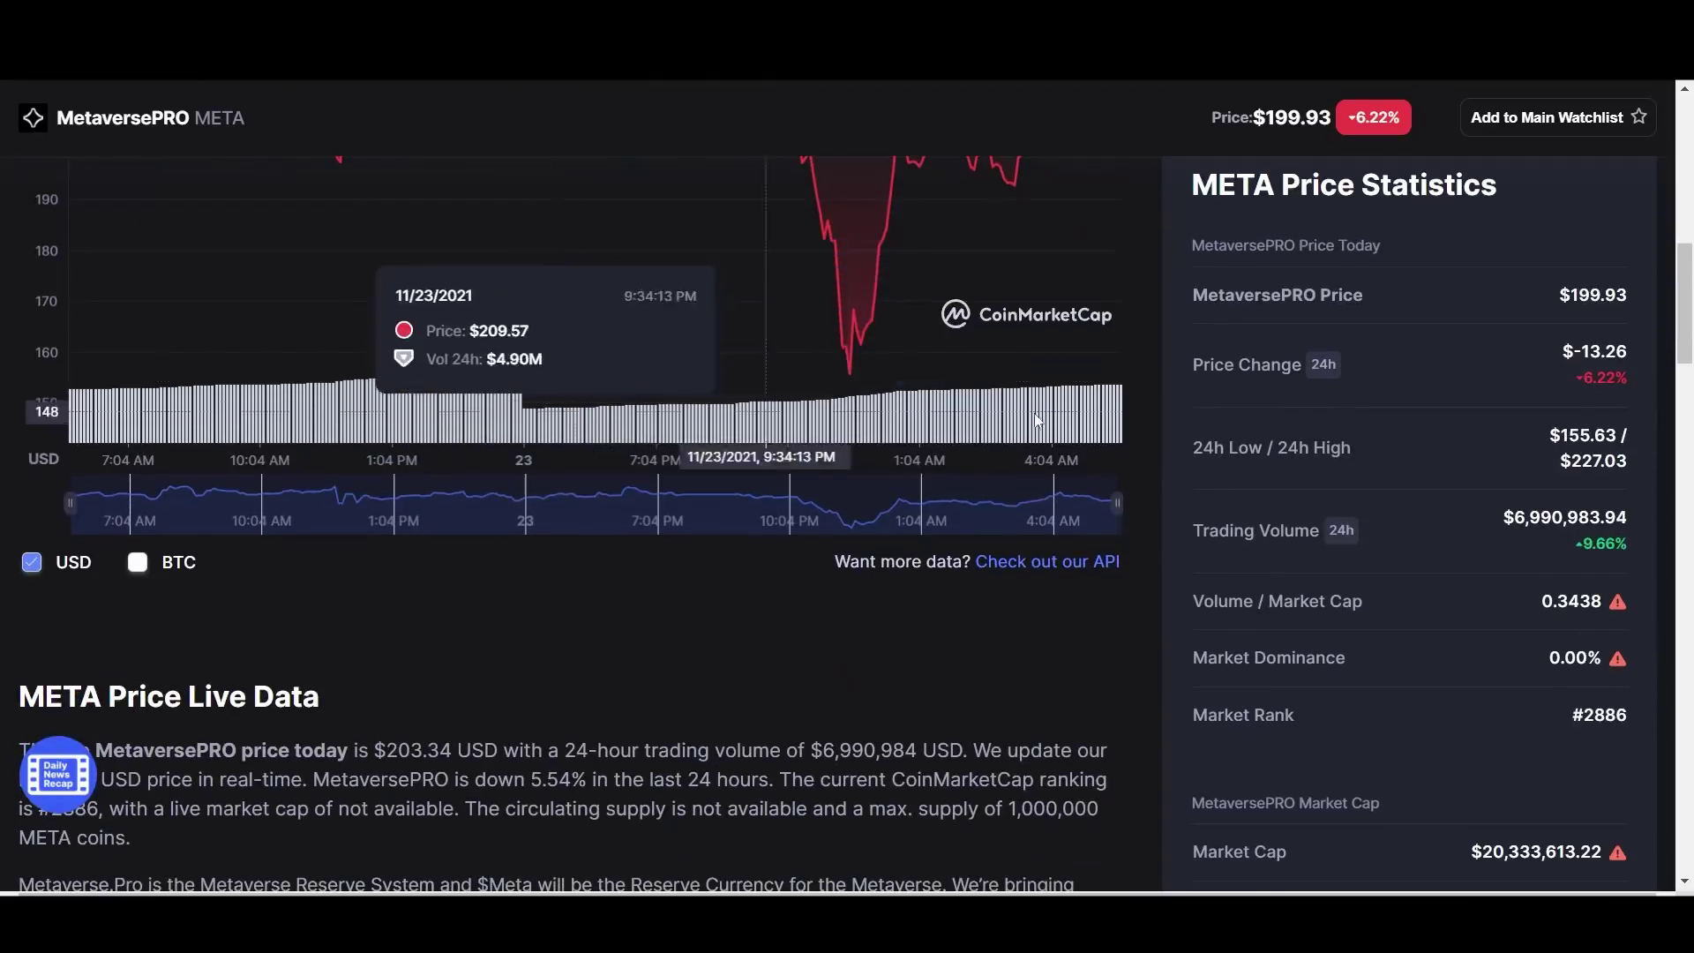
- Examine MetaversePRO's price data, price estimates and markets section on CoinMarketCap
{"action": "scroll", "coordinate": [1284, 472], "scroll_direction": "down", "scroll_amount": 6}
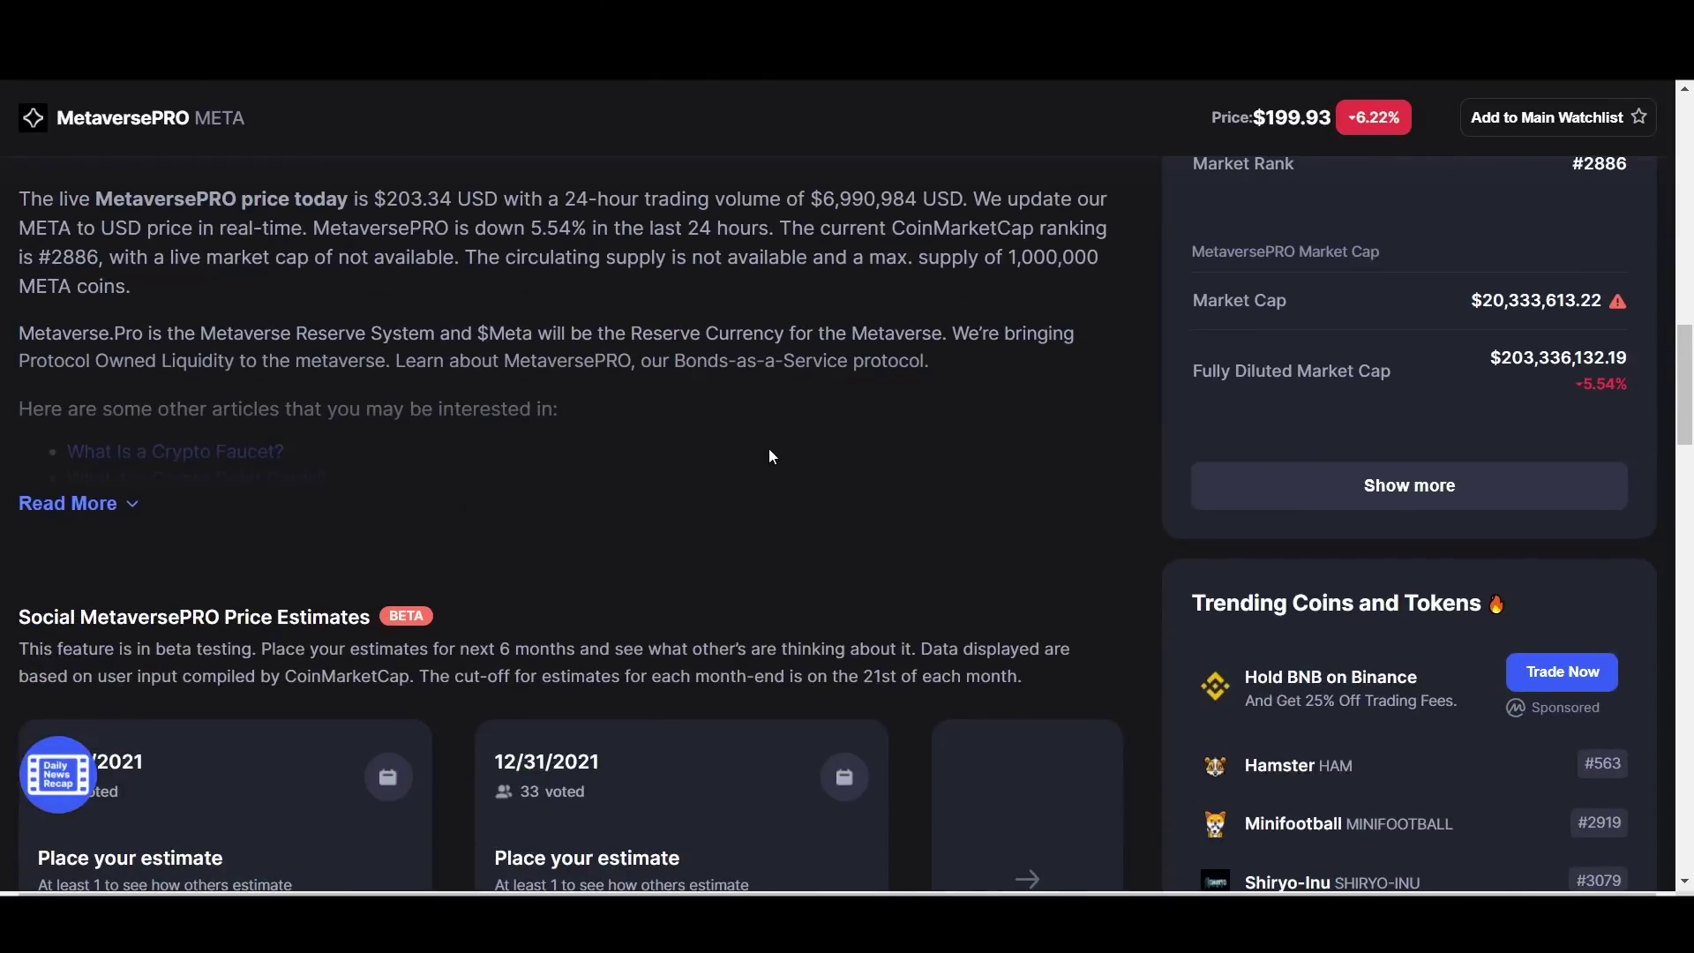
{"action": "scroll", "coordinate": [769, 457], "scroll_direction": "down", "scroll_amount": 3}
{"action": "scroll", "coordinate": [877, 348], "scroll_direction": "down", "scroll_amount": 3}
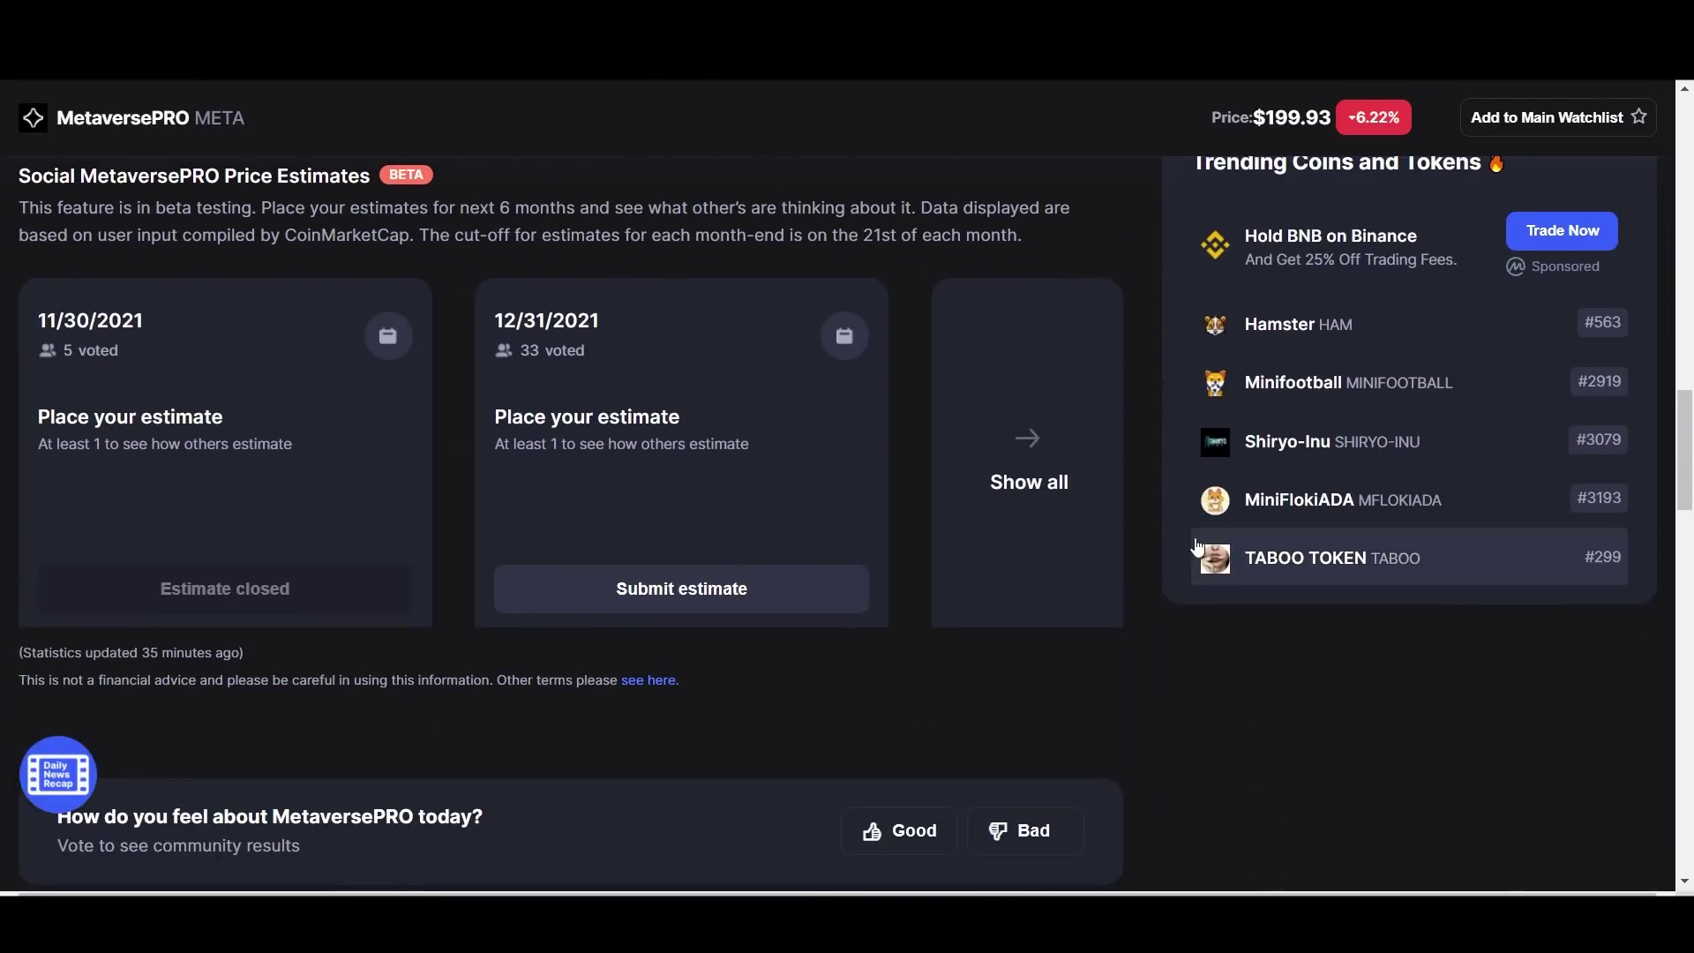
{"action": "scroll", "coordinate": [1281, 670], "scroll_direction": "down", "scroll_amount": 3}
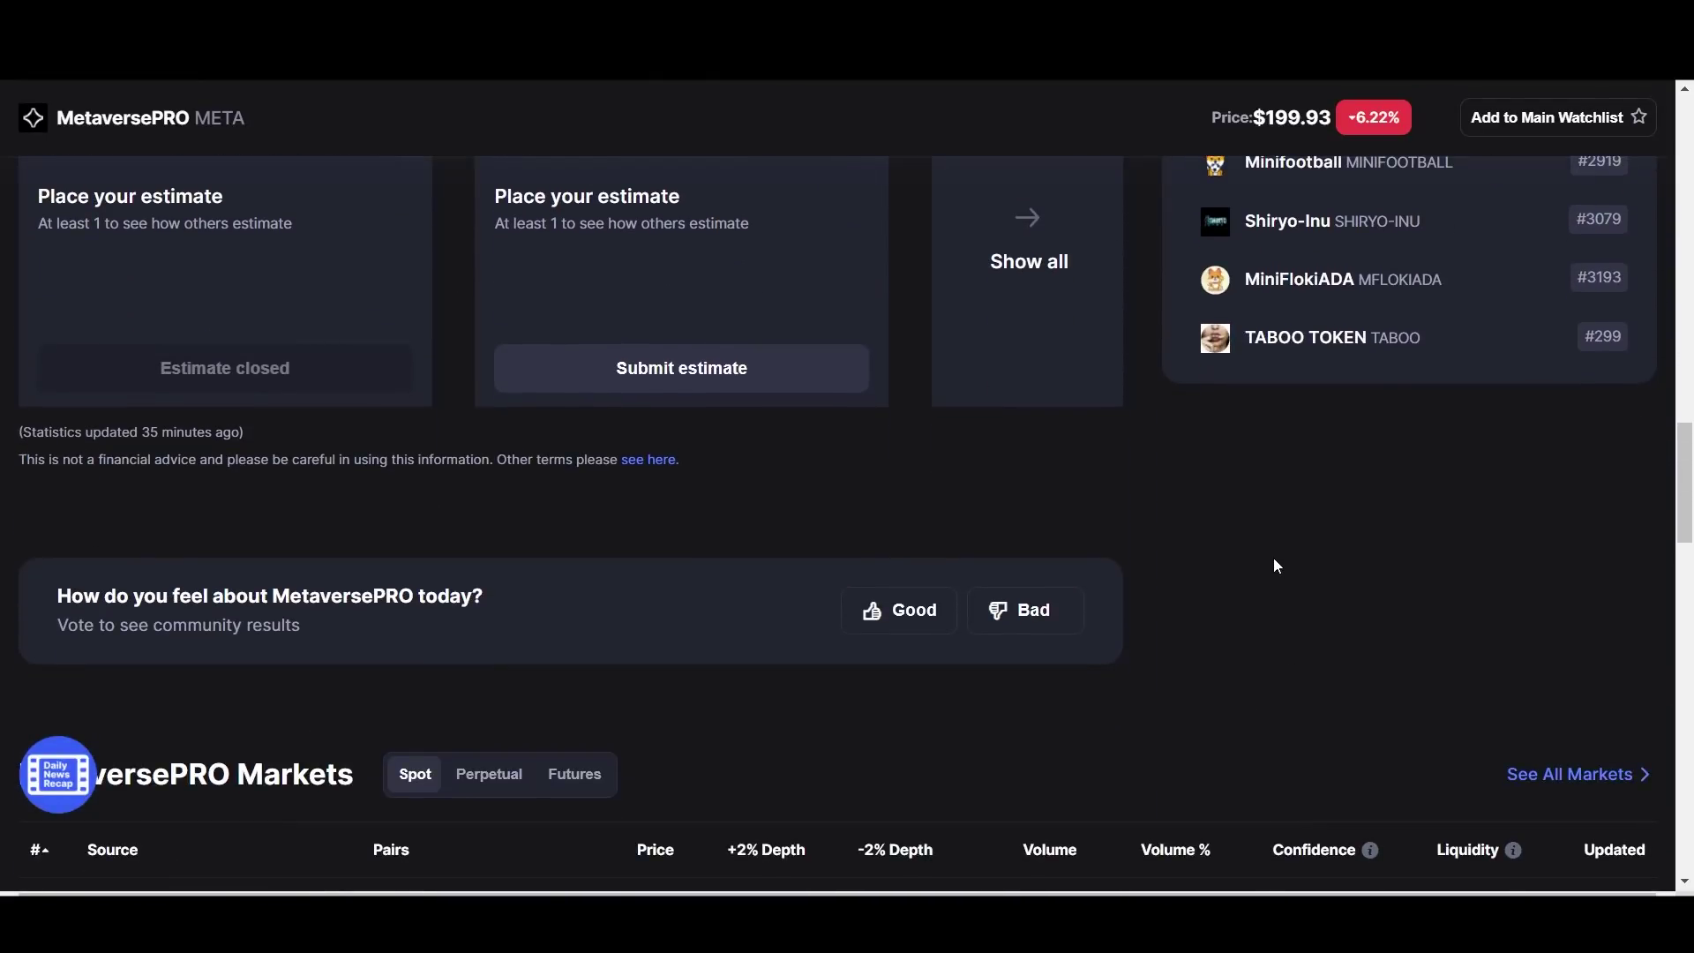
{"action": "scroll", "coordinate": [1251, 548], "scroll_direction": "down", "scroll_amount": 5}
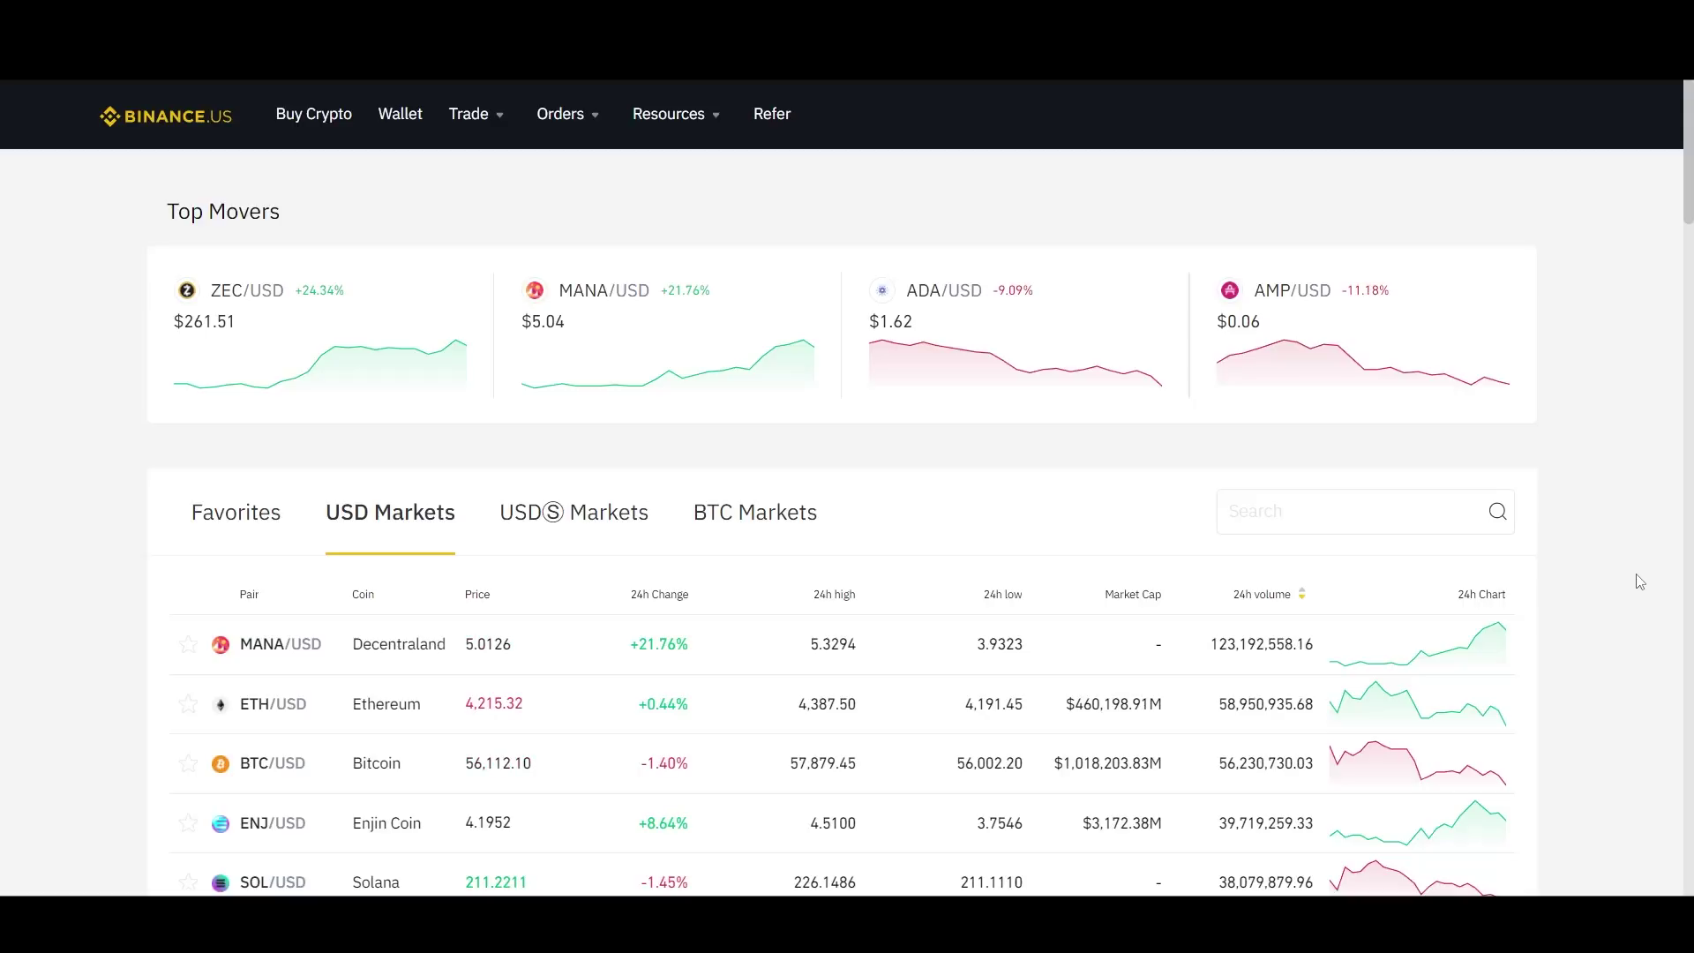
{"action": "mouse_move", "coordinate": [472, 124]}
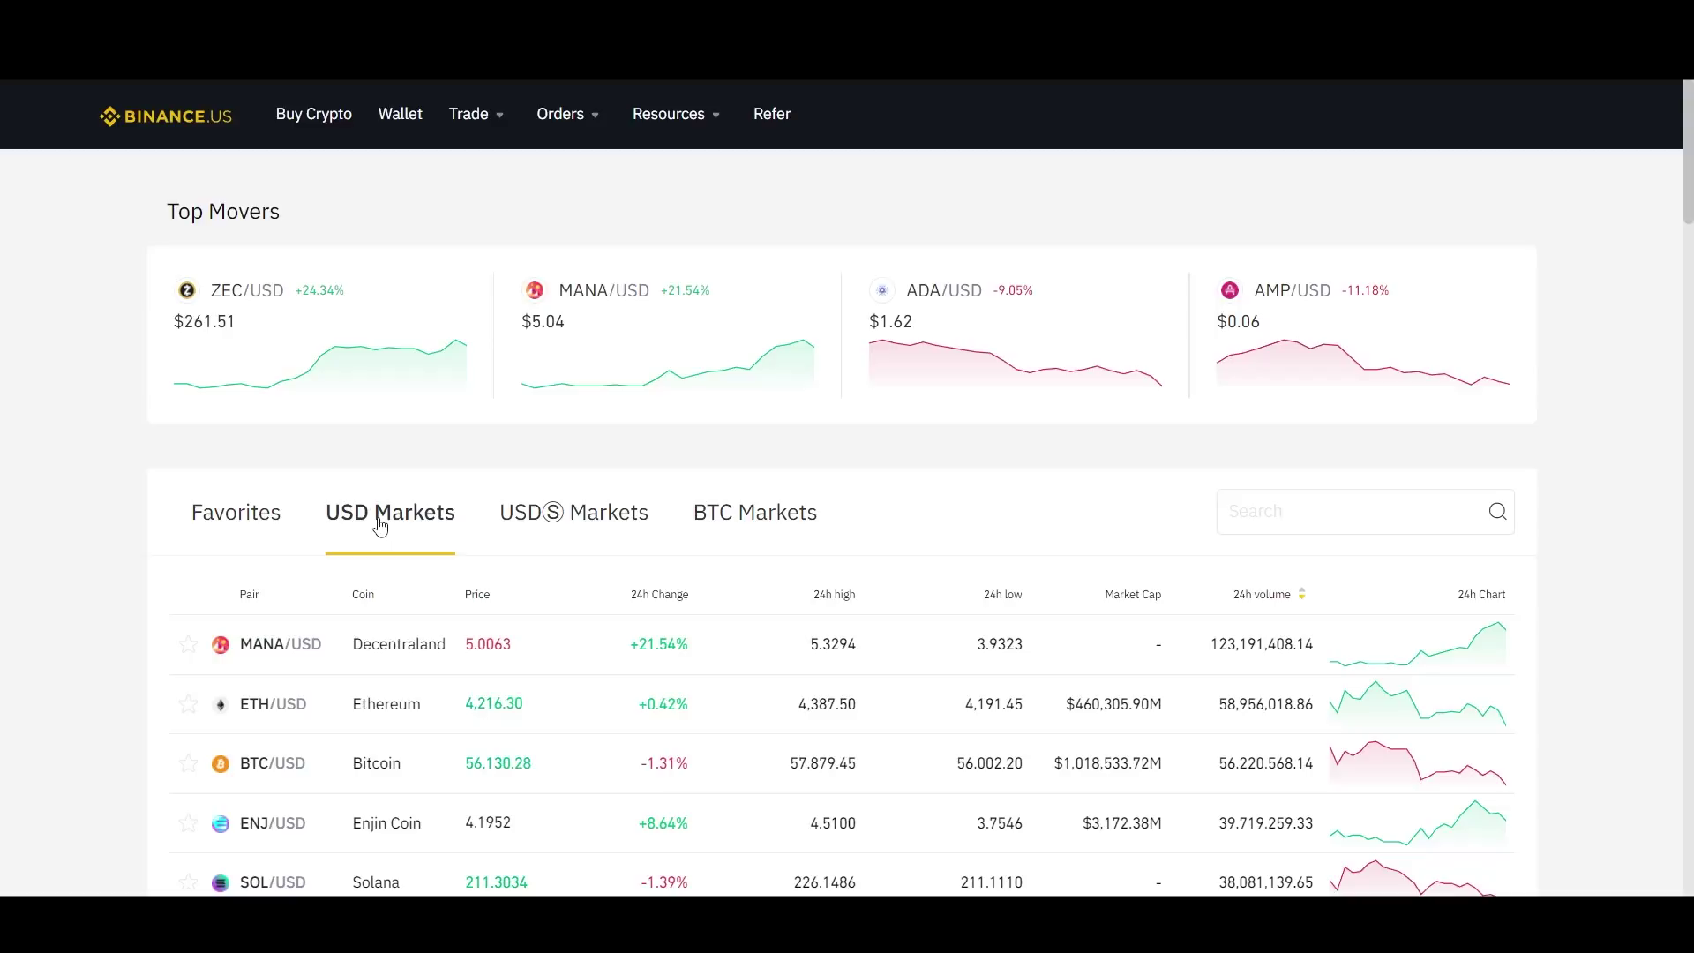
- Search Binance.US's USD markets for busd and start a purchase of the BUSD/USD pair
{"action": "left_click", "coordinate": [1288, 513]}
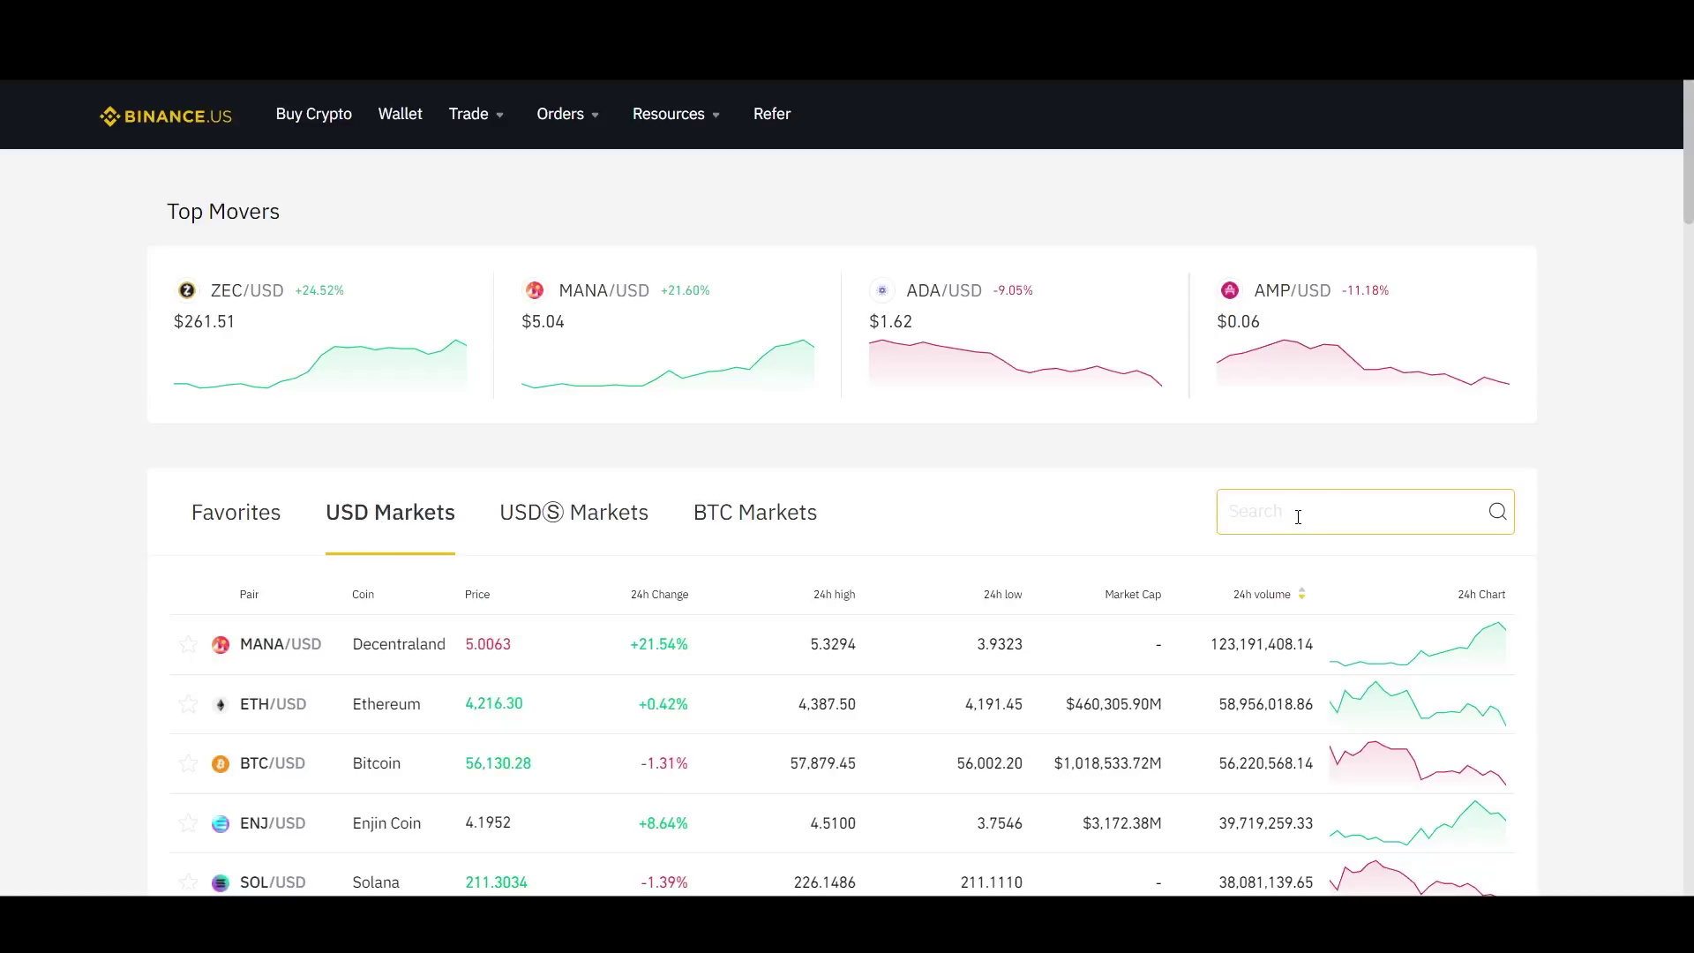
{"action": "type", "text": "busd"}
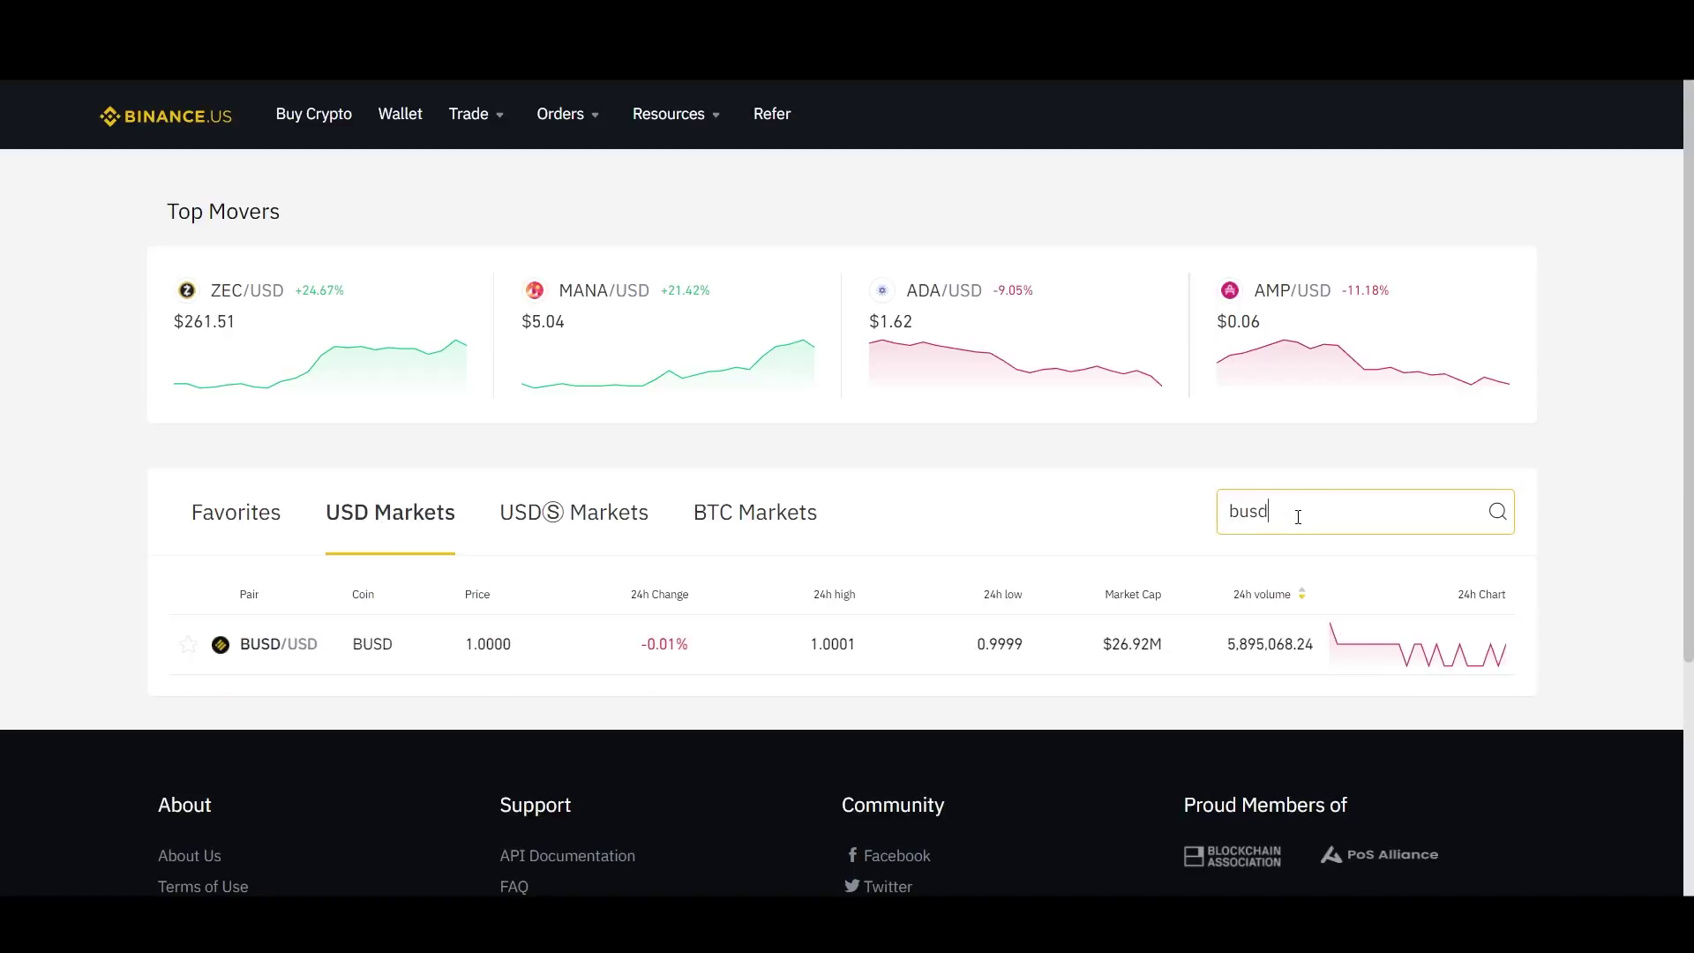
{"action": "left_click", "coordinate": [1191, 565]}
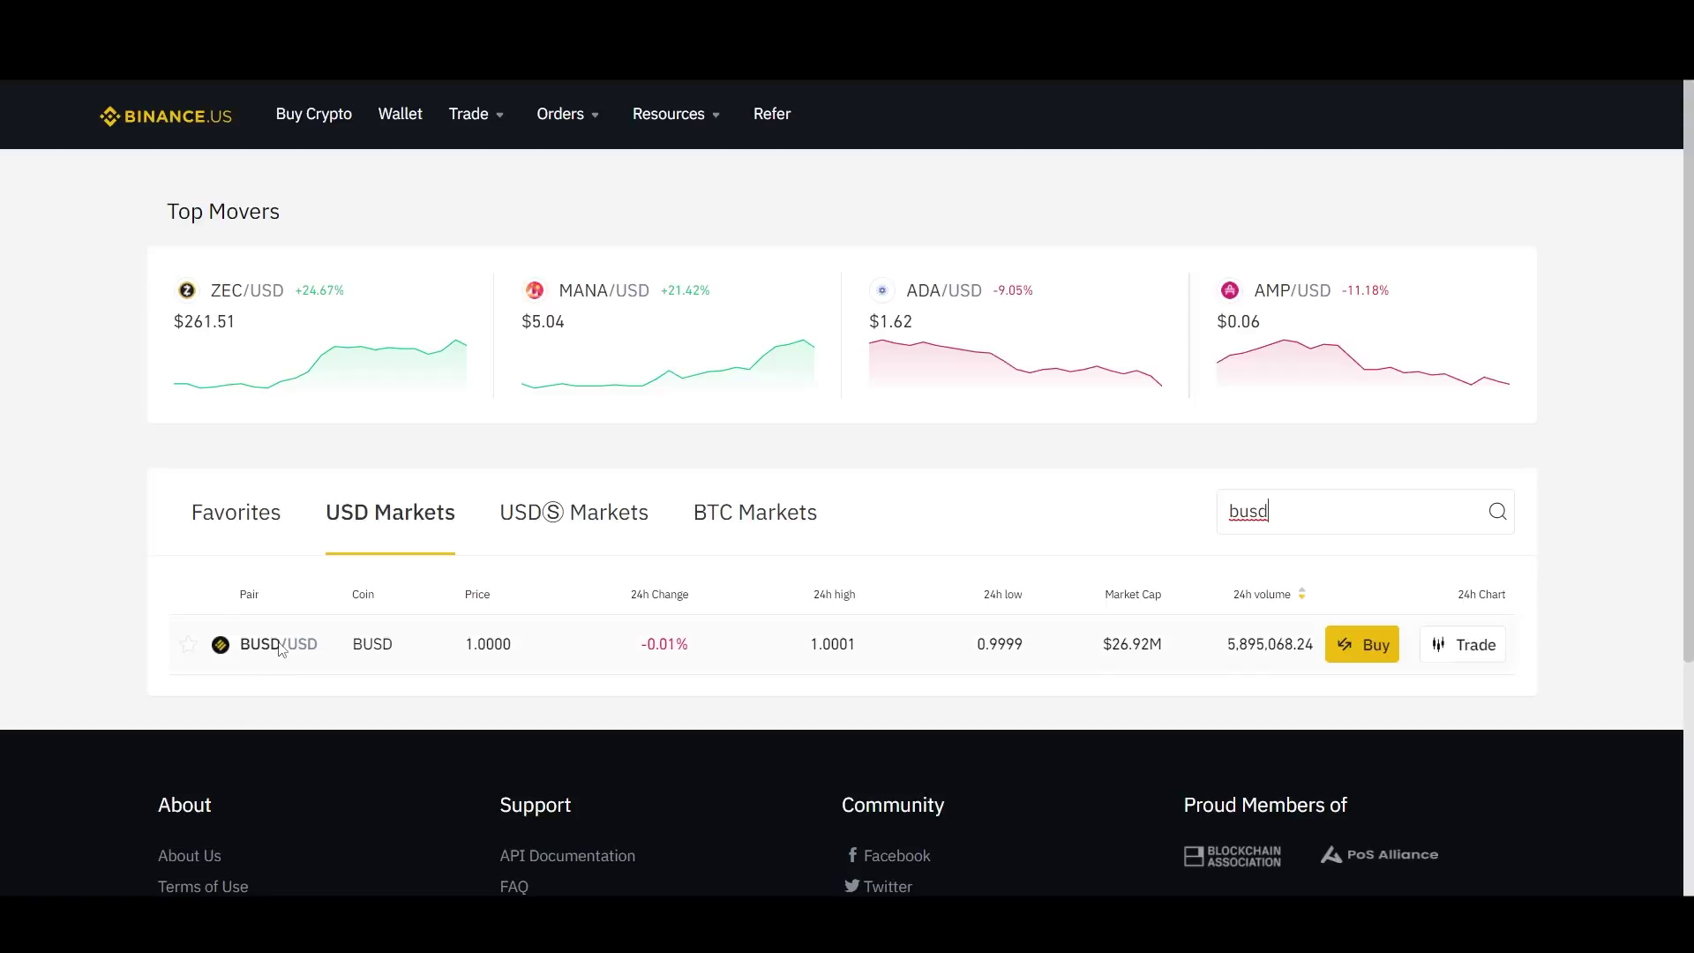
{"action": "left_click", "coordinate": [1369, 655]}
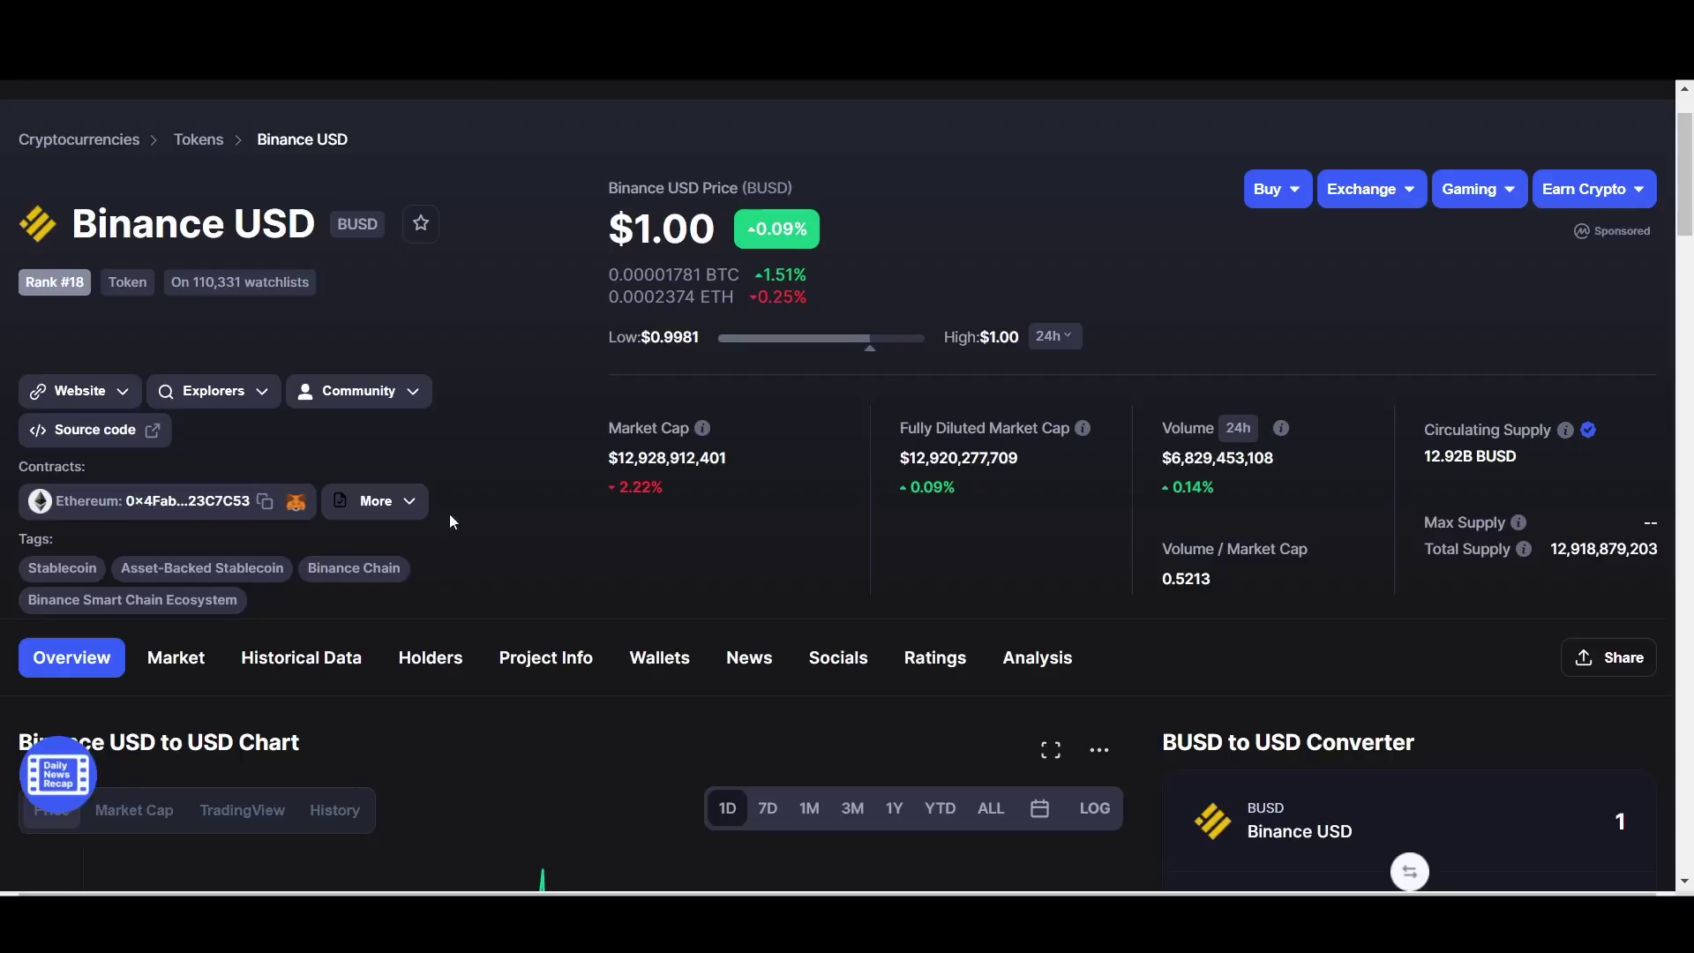
- Copy Binance USD's Ethereum contract address from CoinMarketCap and import BUSD as a custom token in MetaMask on Smart Chain
{"action": "left_click", "coordinate": [265, 506]}
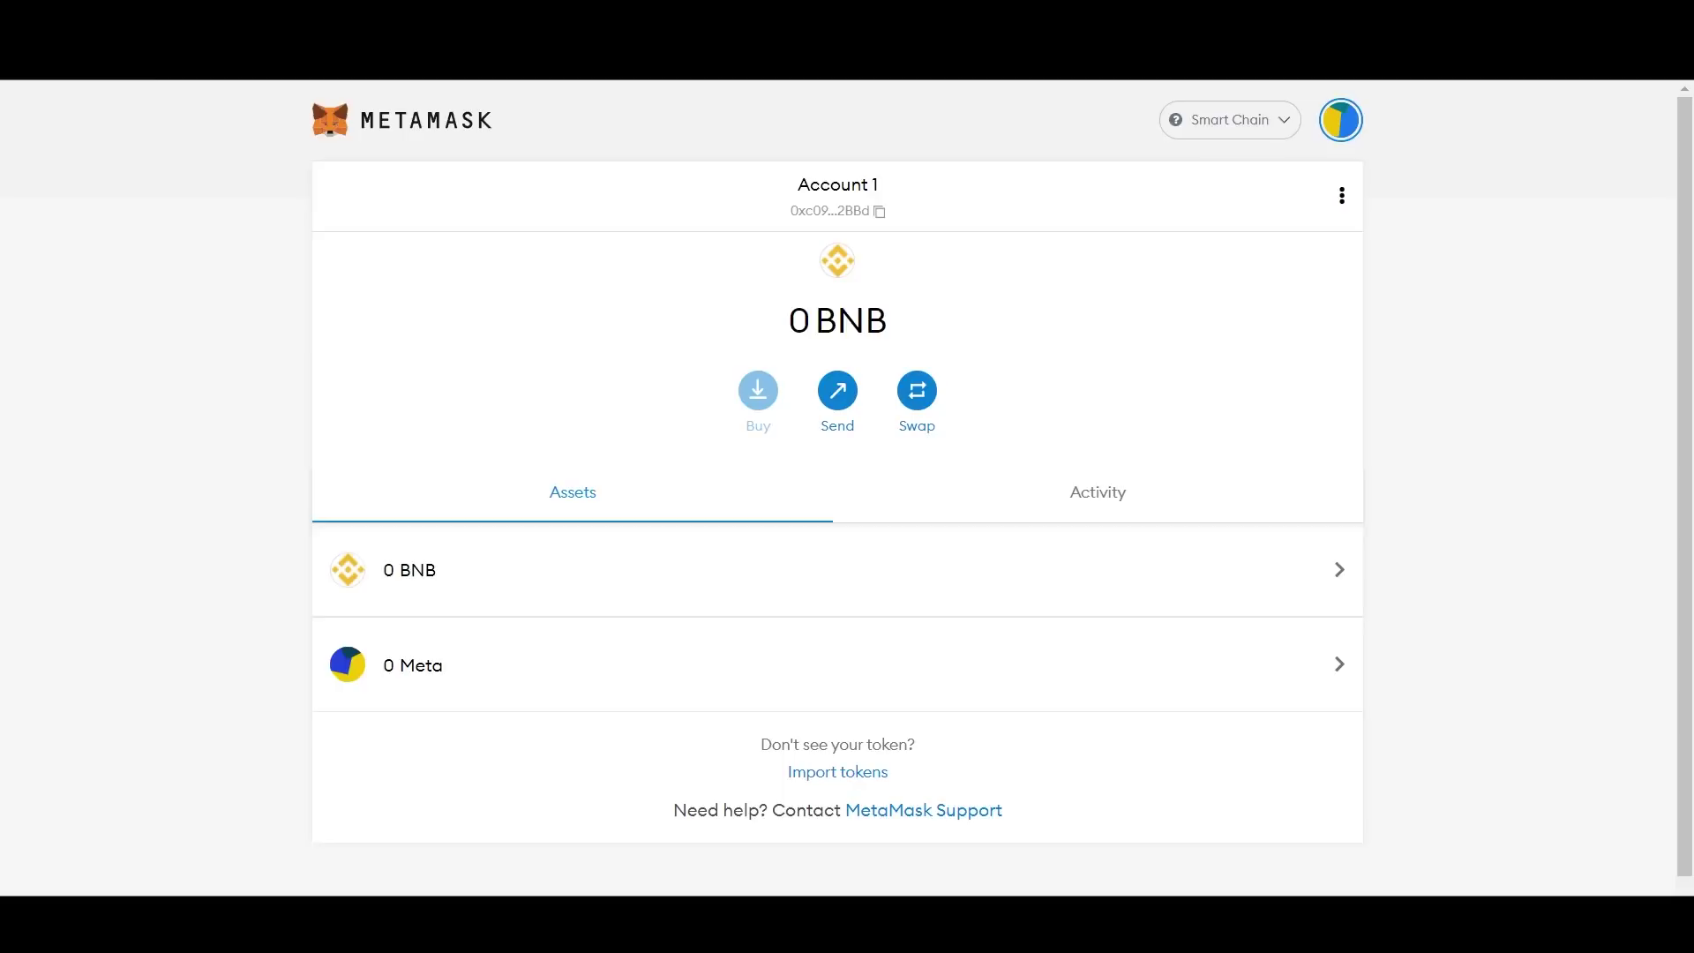
{"action": "left_click", "coordinate": [873, 774]}
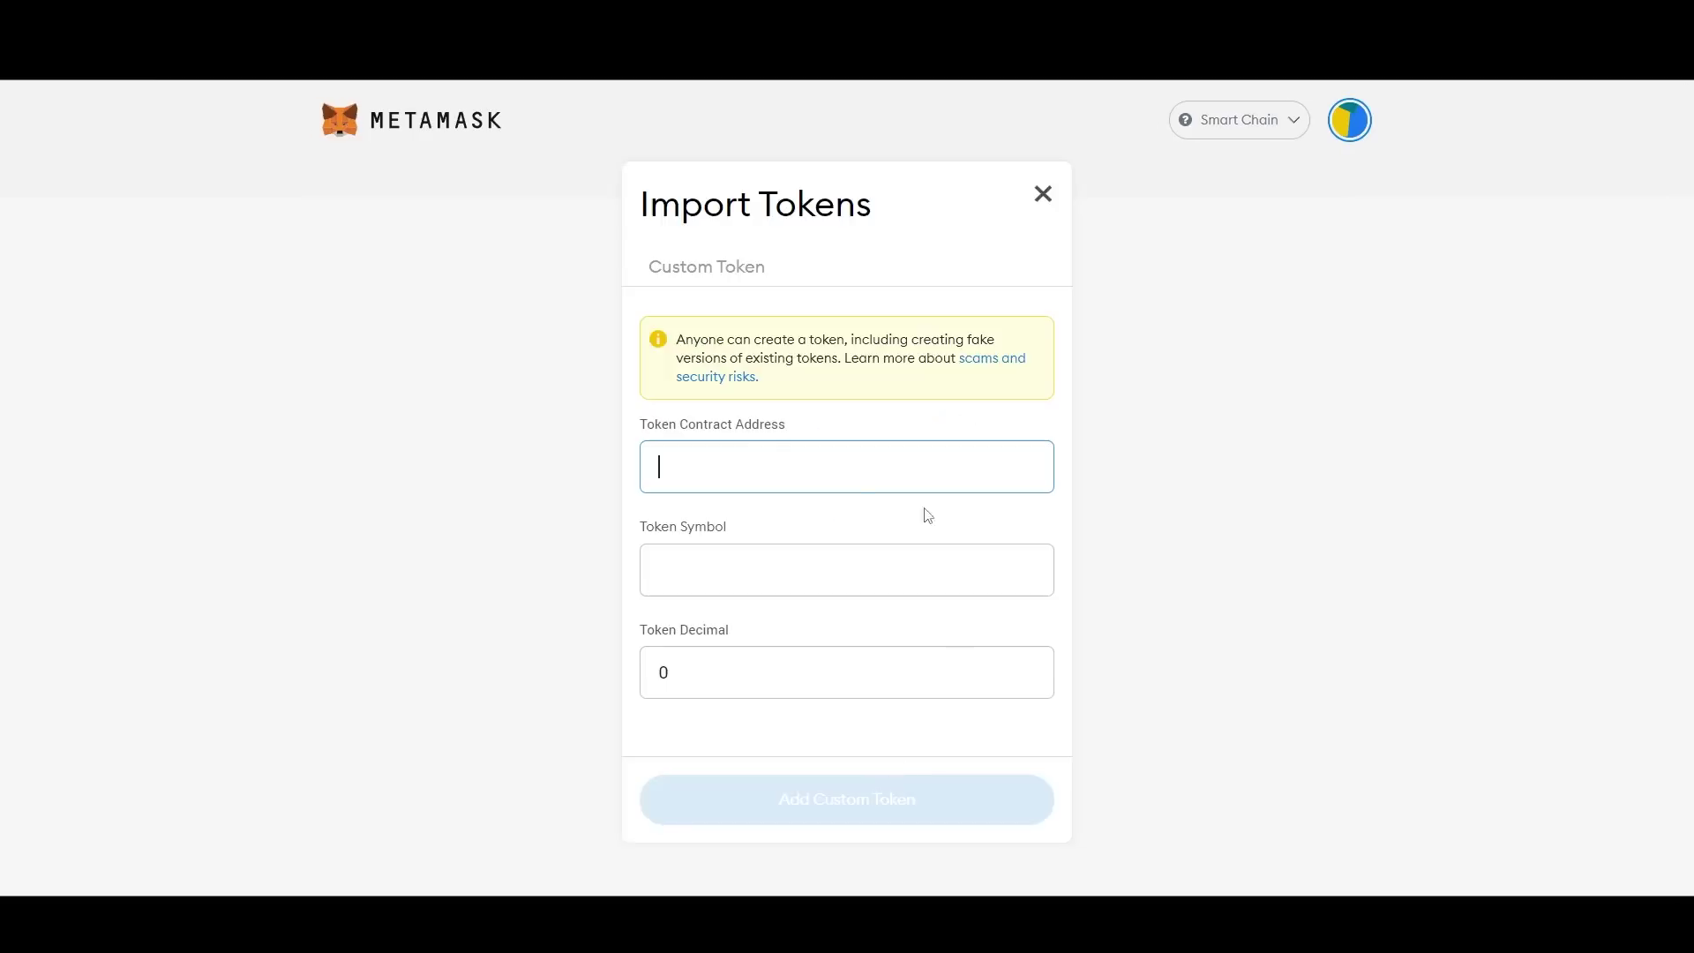
{"action": "right_click", "coordinate": [775, 467]}
{"action": "left_click", "coordinate": [845, 641]}
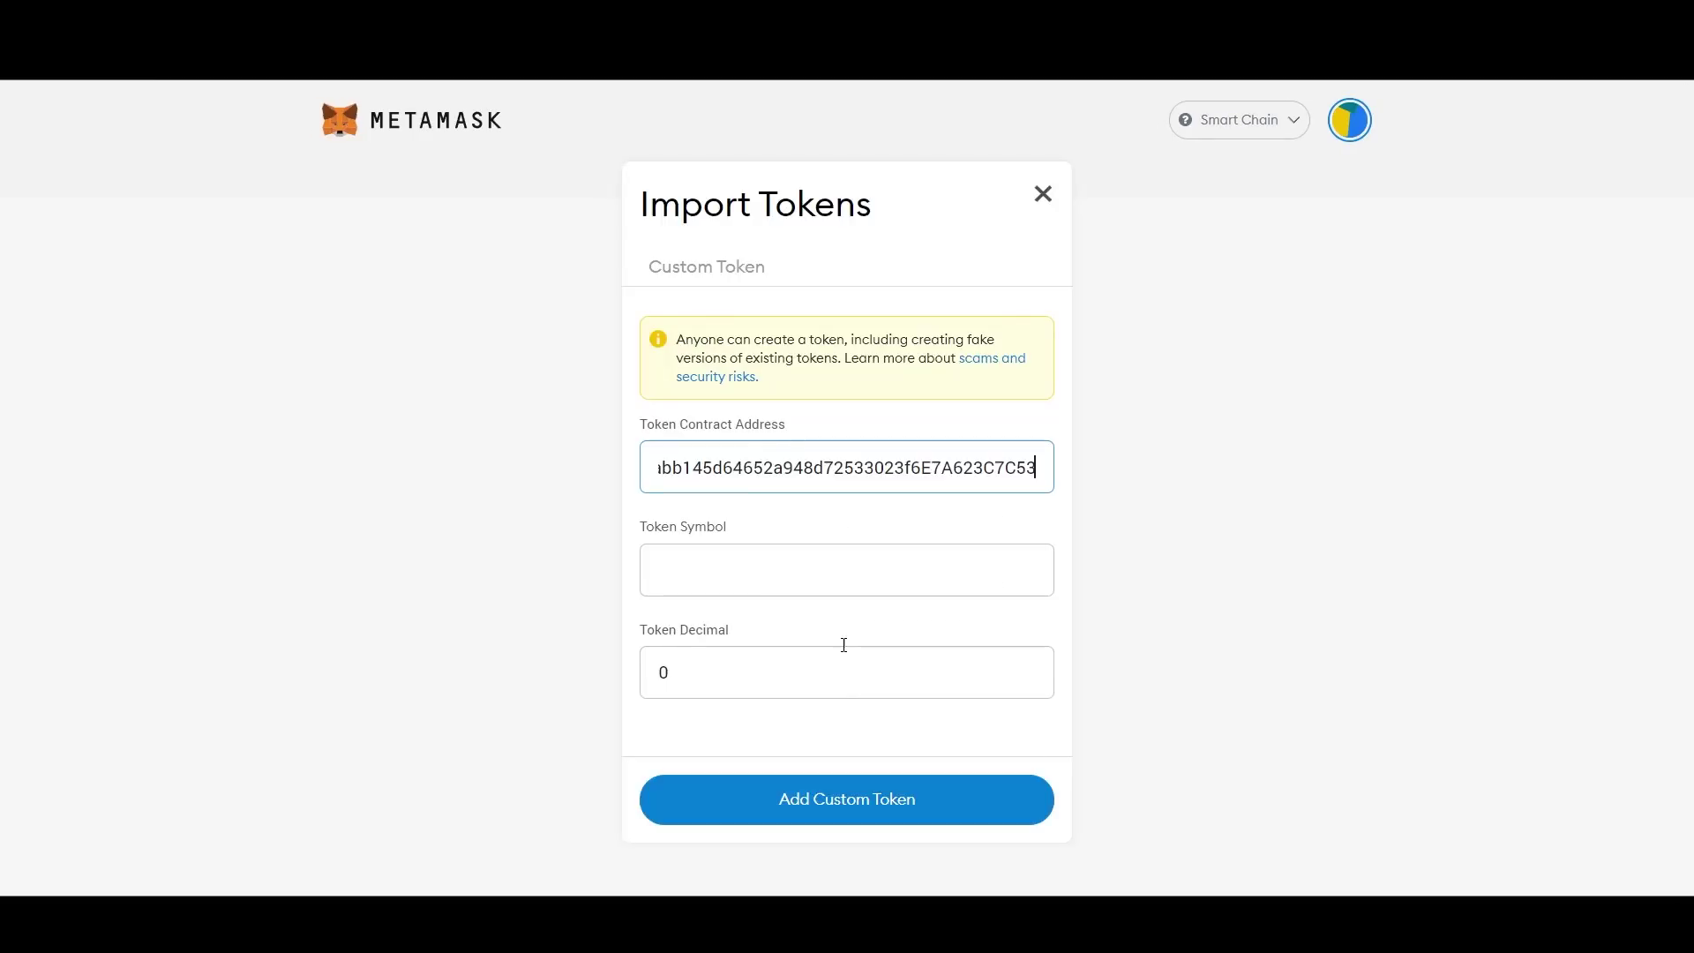
{"action": "left_click", "coordinate": [834, 812]}
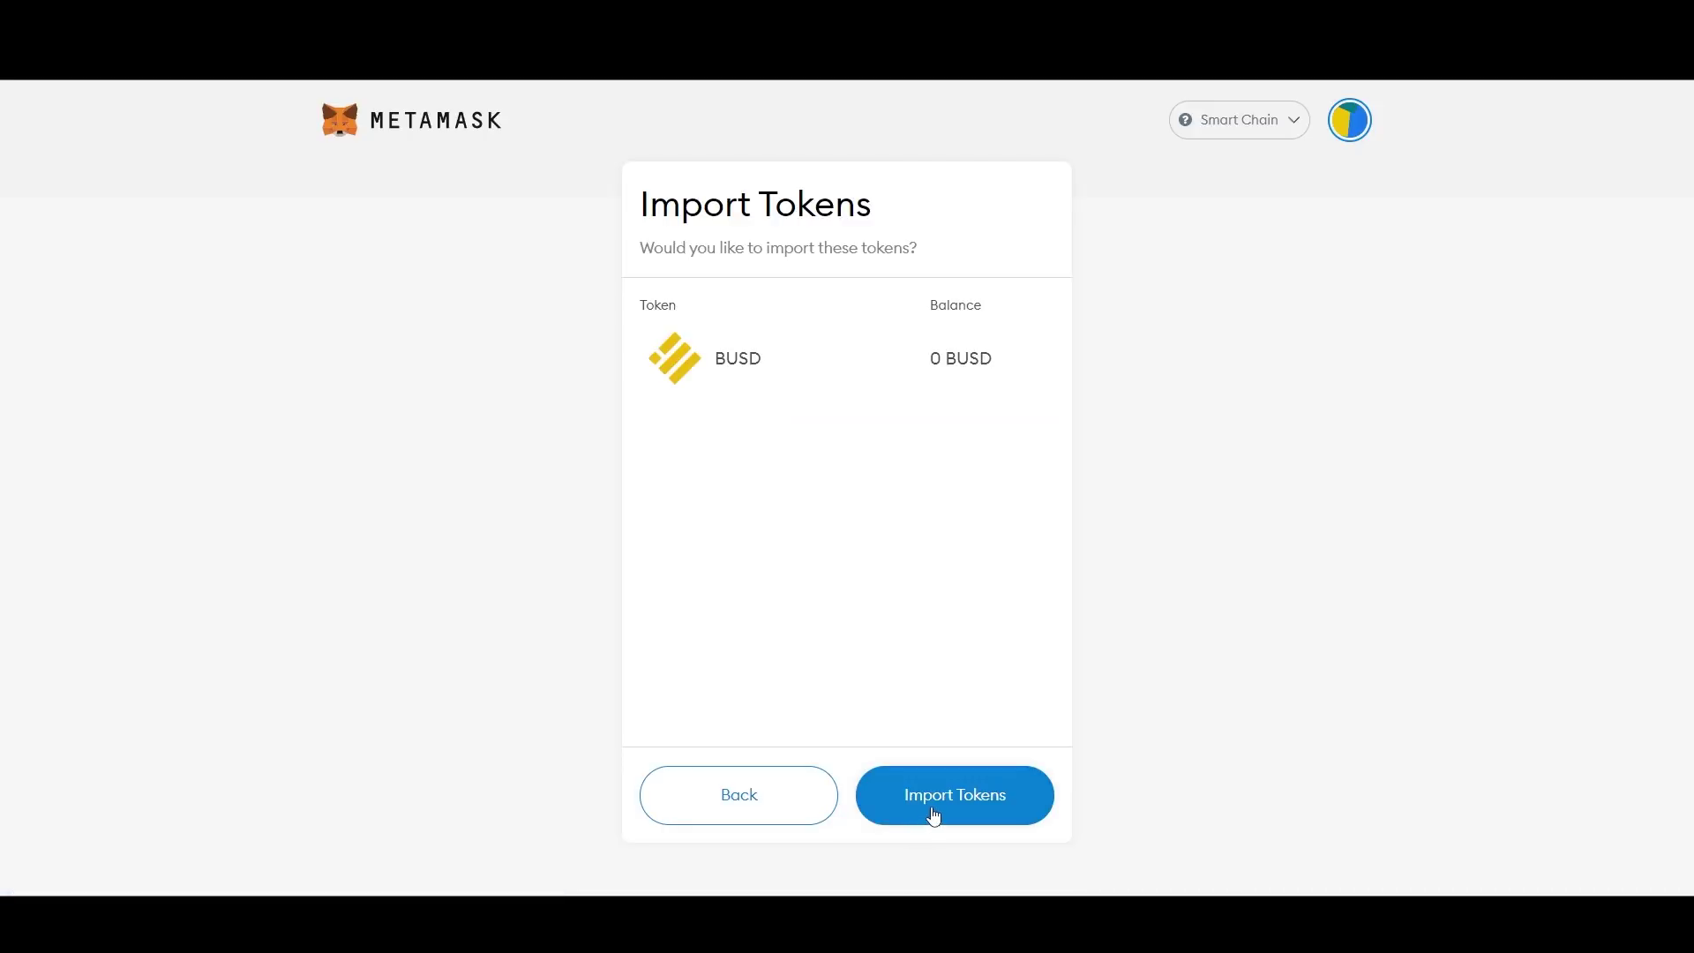
{"action": "left_click", "coordinate": [934, 809]}
{"action": "left_click", "coordinate": [394, 201]}
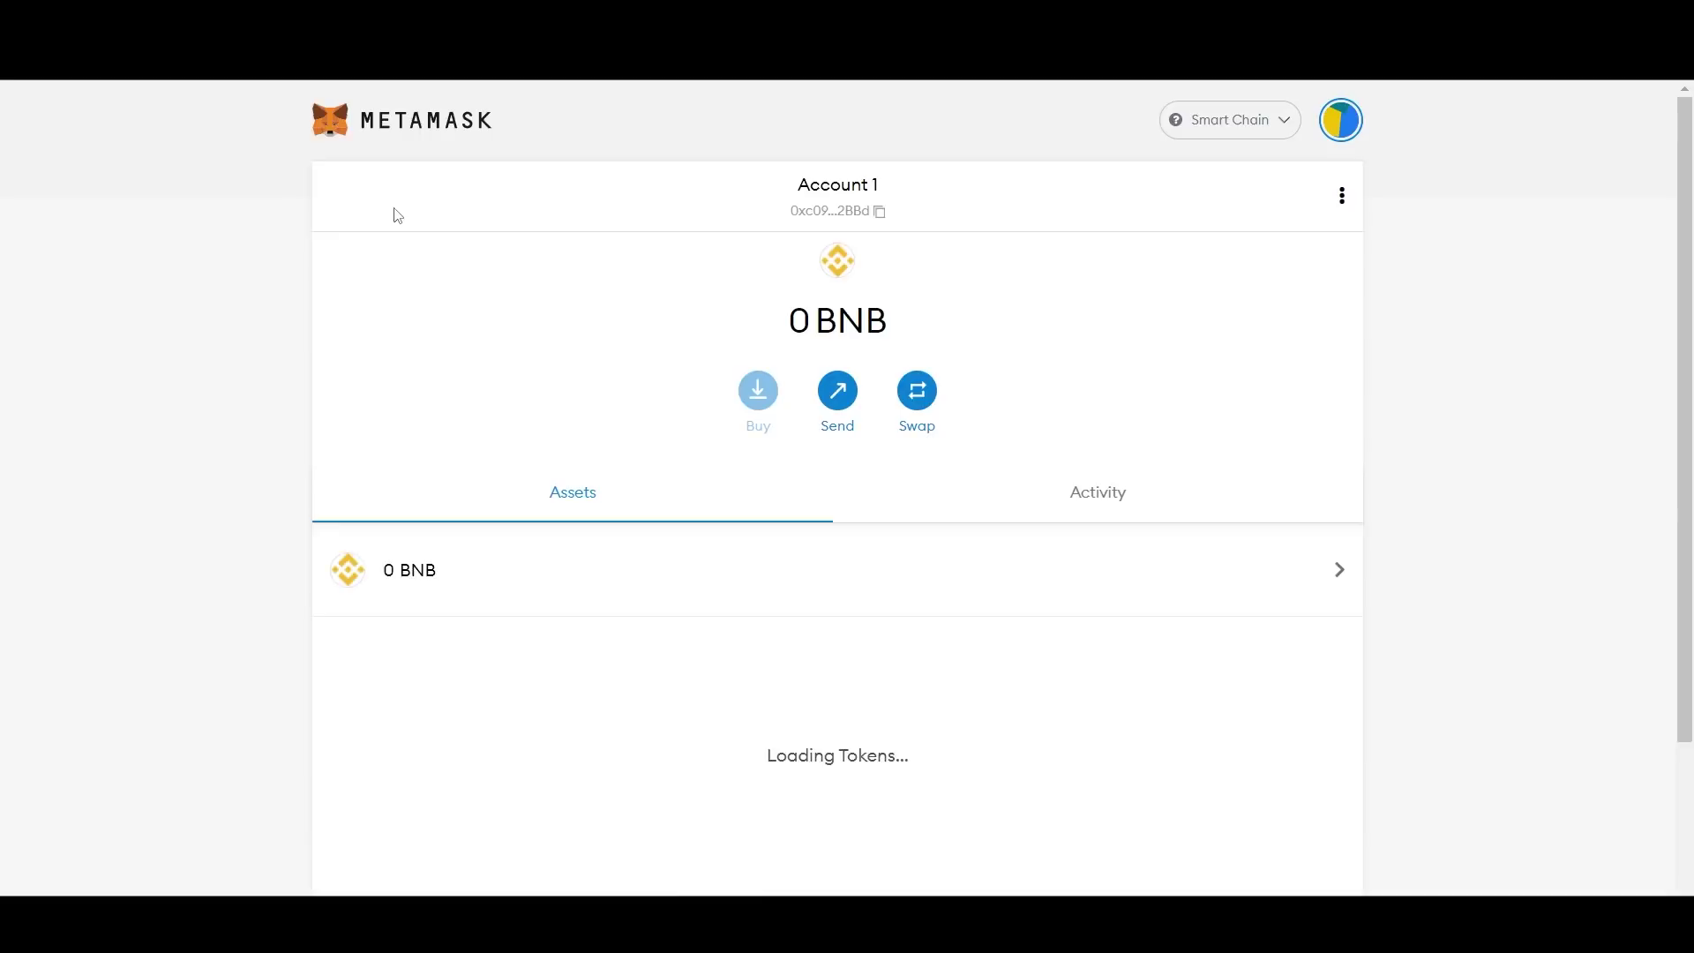
{"action": "scroll", "coordinate": [224, 482], "scroll_direction": "down", "scroll_amount": 2}
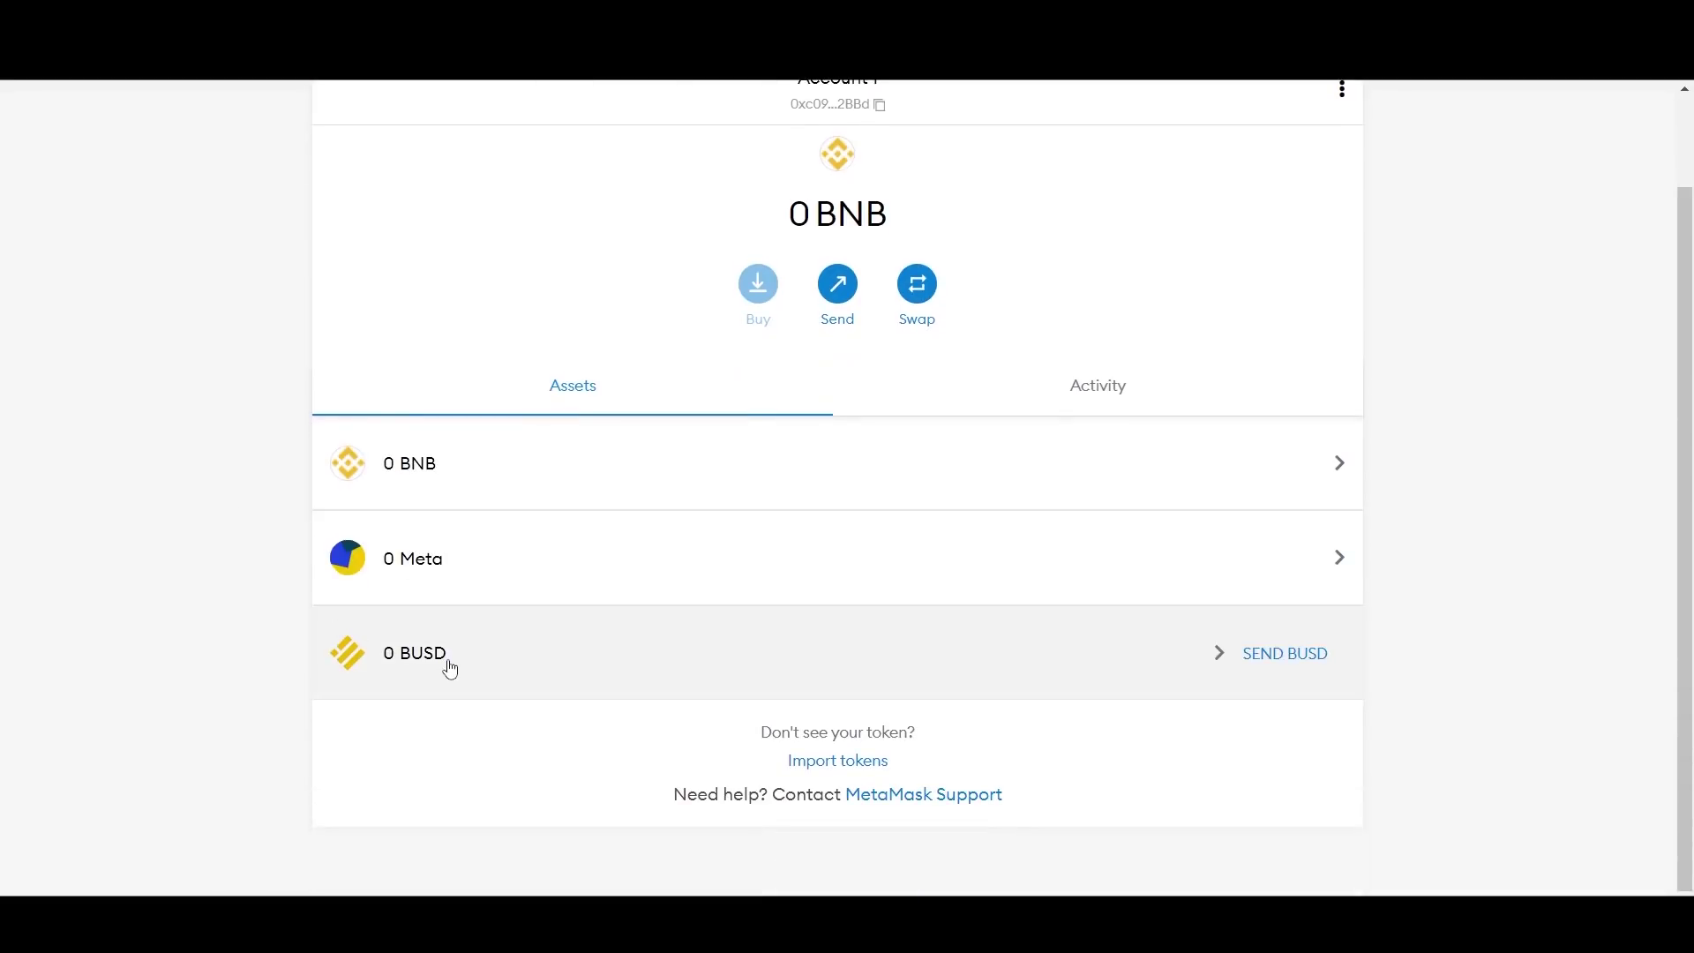
{"action": "scroll", "coordinate": [484, 597], "scroll_direction": "up", "scroll_amount": 2}
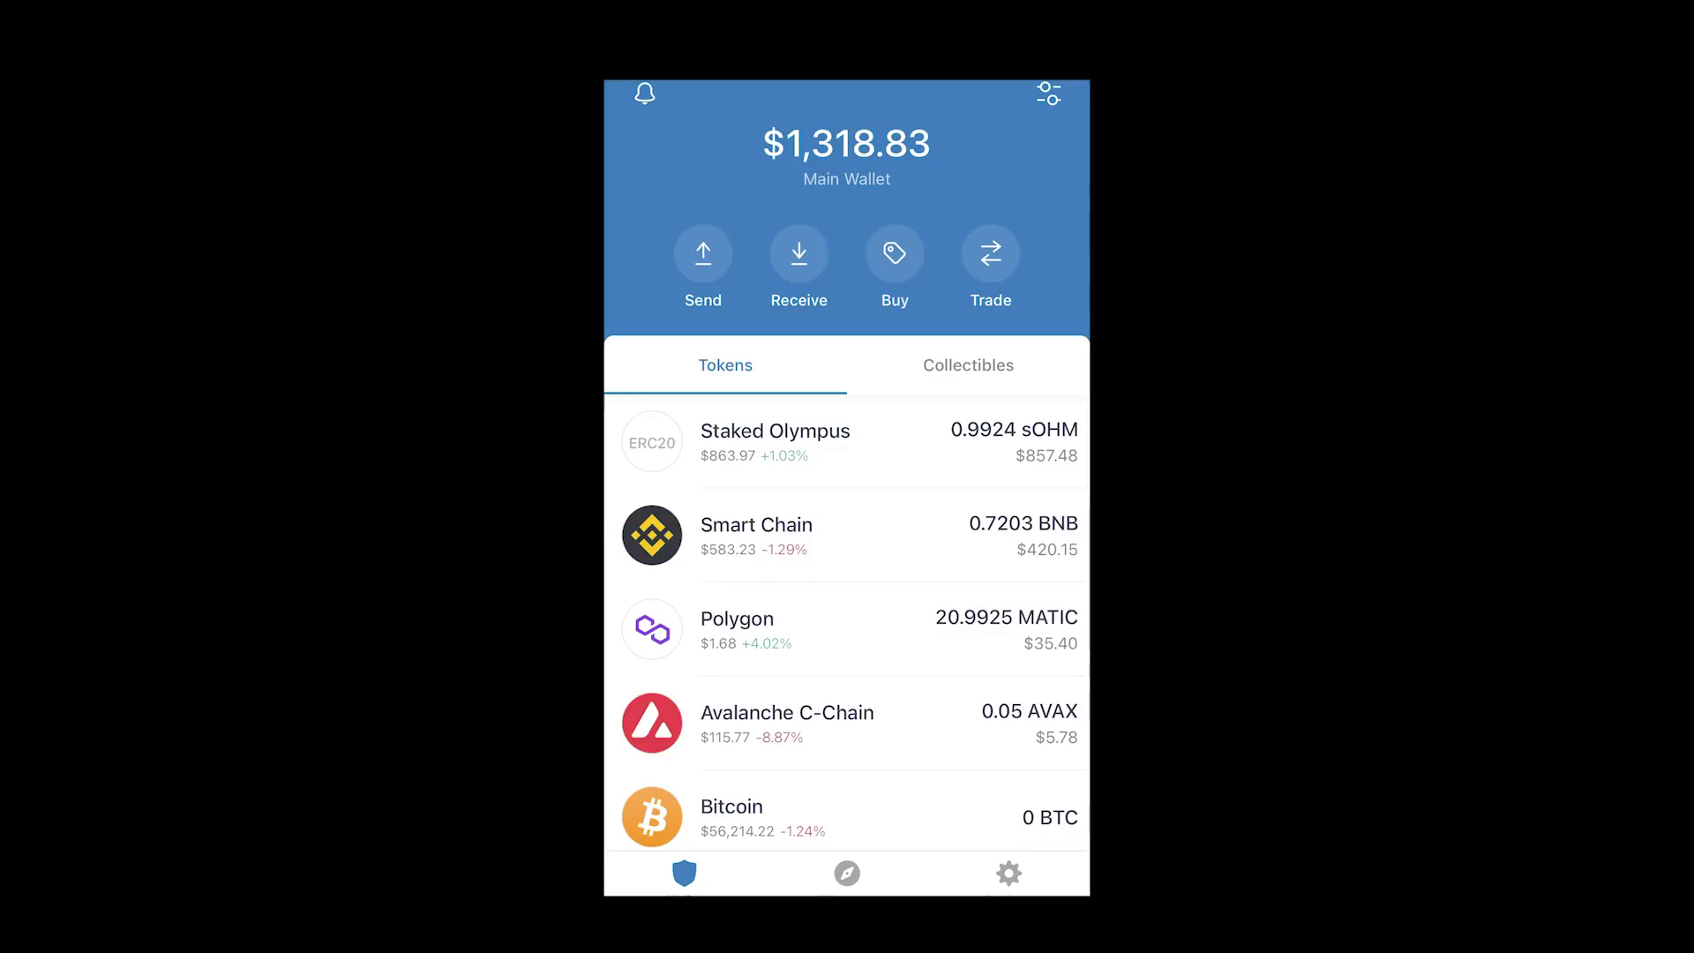
- Search the mobile wallet's token list for Busd and turn the BUSD BEP20 token off and back on twice
{"action": "left_click", "coordinate": [1048, 93]}
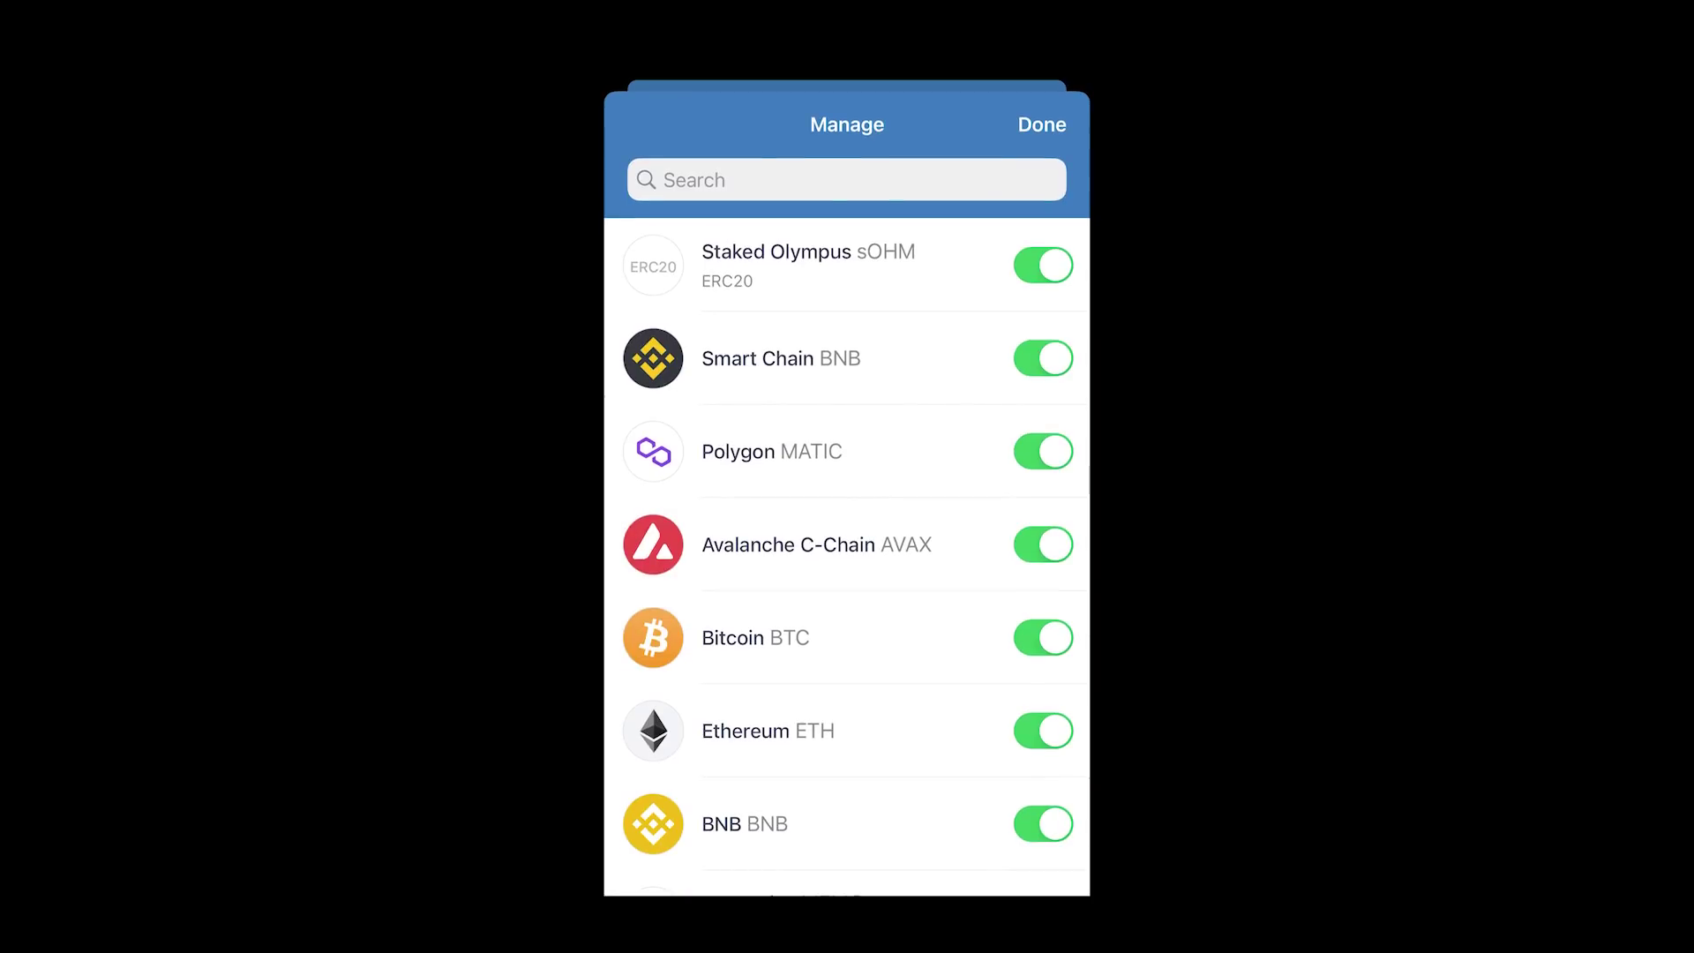
{"action": "left_click", "coordinate": [847, 179]}
{"action": "type", "text": "Busd"}
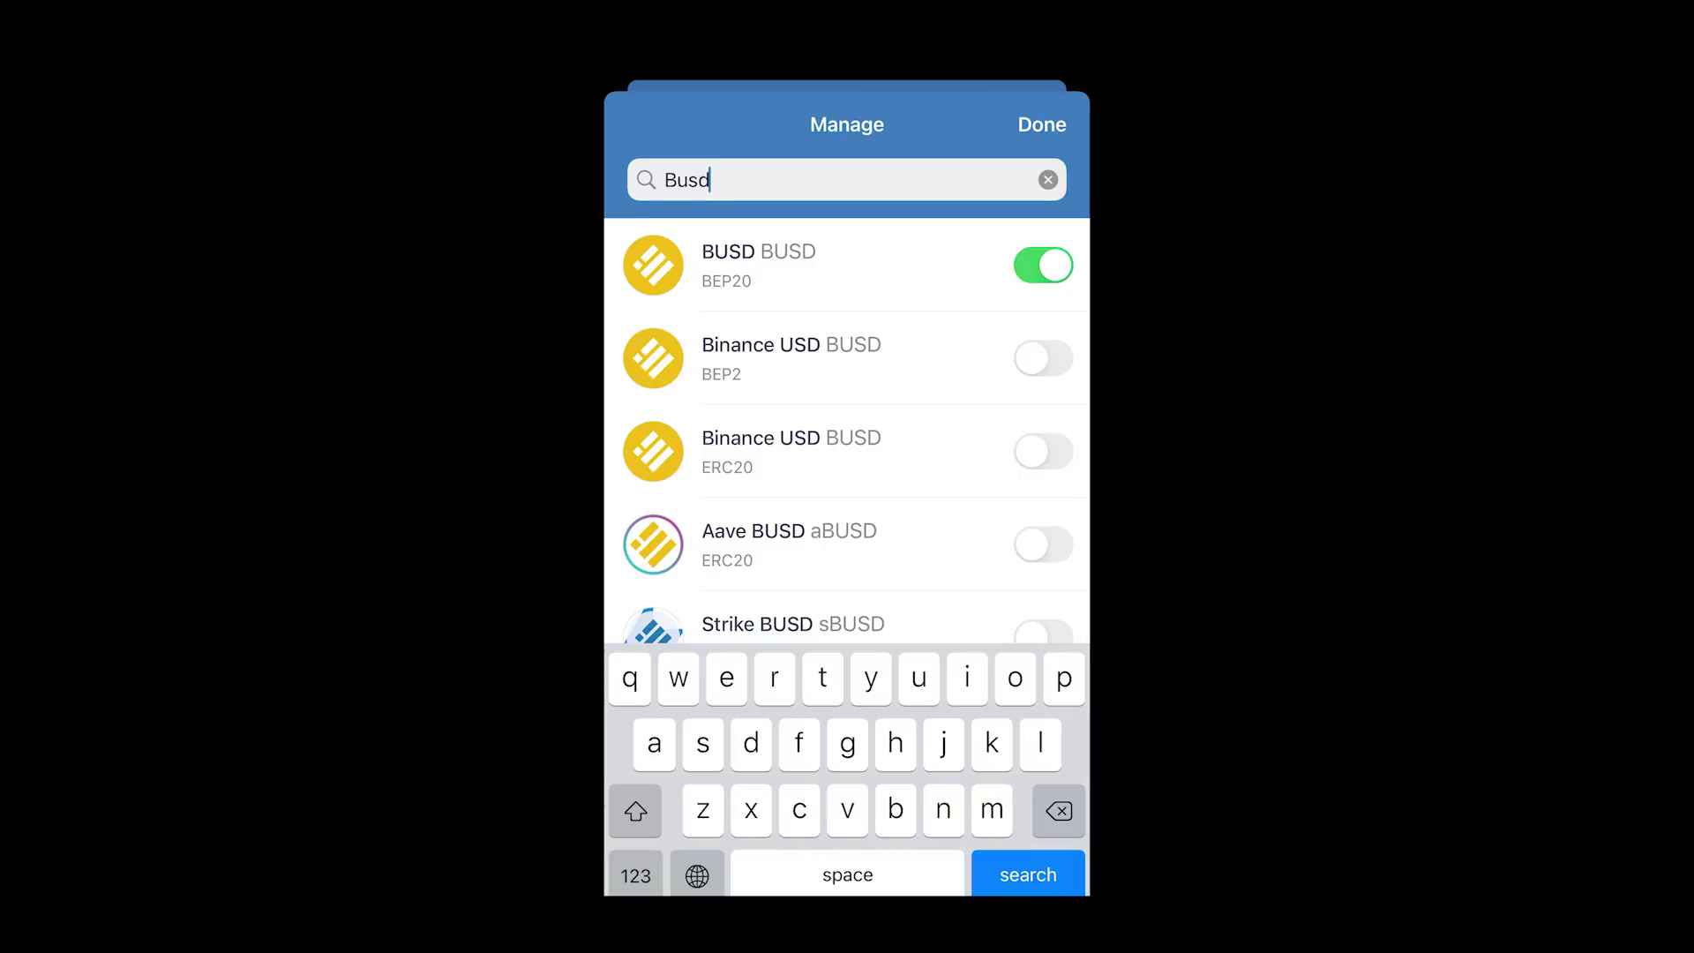
{"action": "left_click", "coordinate": [1043, 265]}
{"action": "left_click", "coordinate": [1044, 265]}
{"action": "left_click", "coordinate": [1044, 265]}
{"action": "left_click", "coordinate": [1044, 265]}
{"action": "left_click", "coordinate": [1042, 124]}
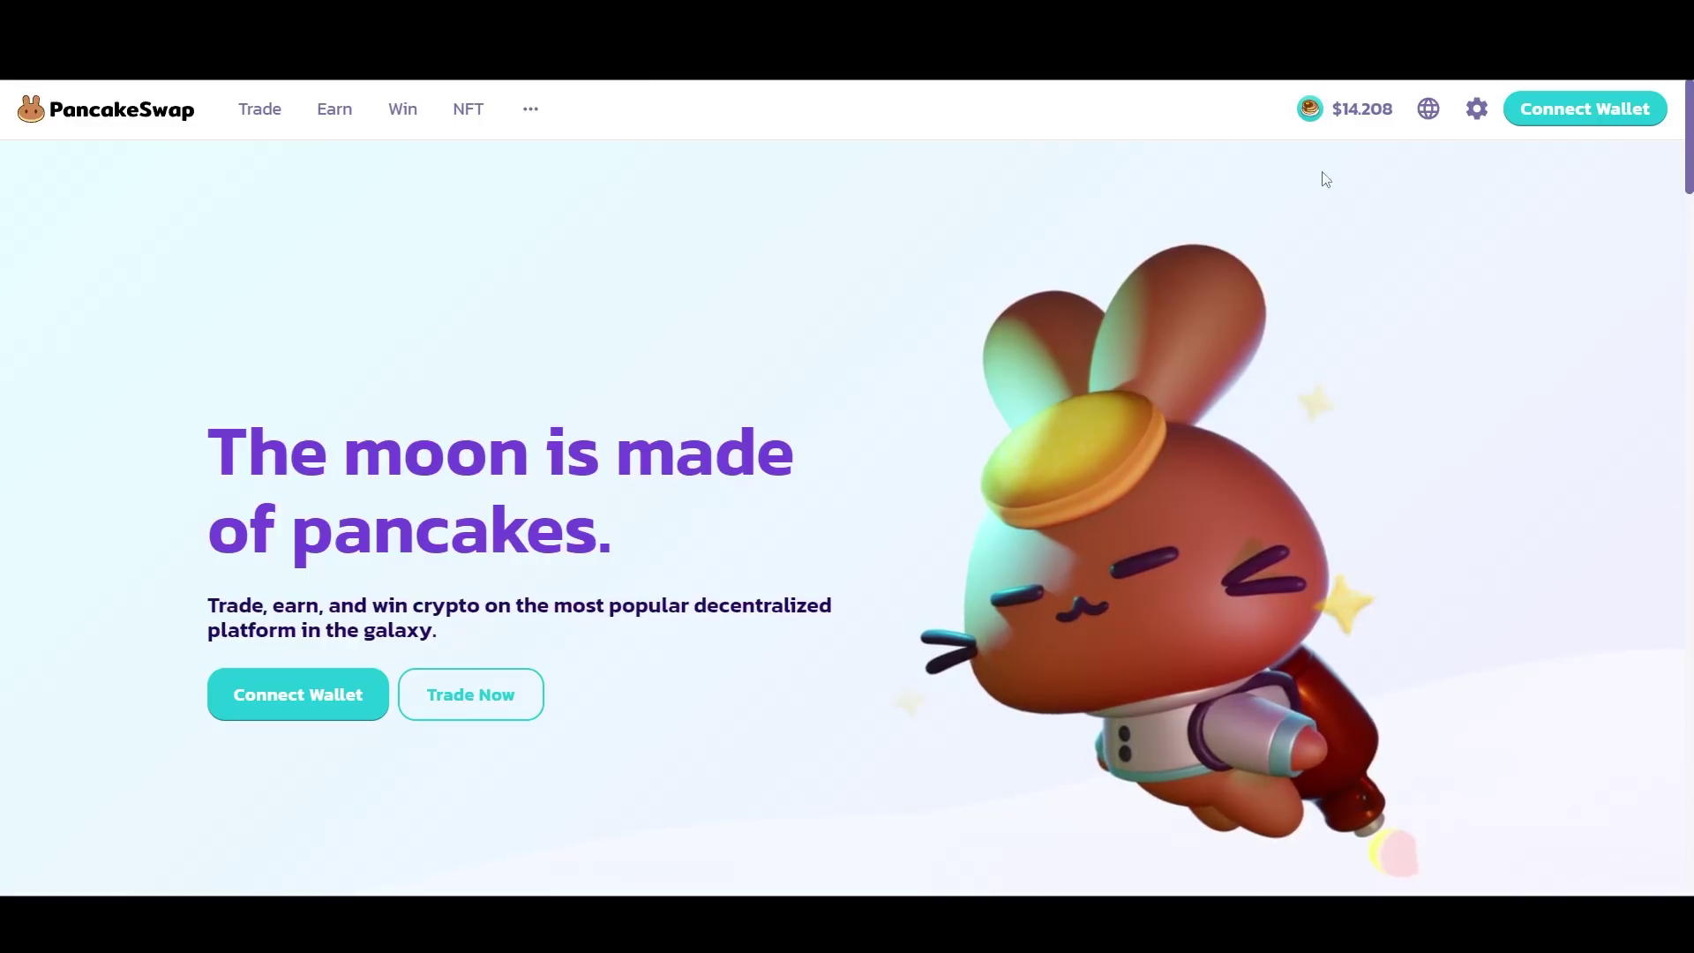
- Try to connect the mobile wallet to PancakeSwap through WalletConnect, starting a new connection in the wallet's settings
{"action": "left_click", "coordinate": [1545, 115]}
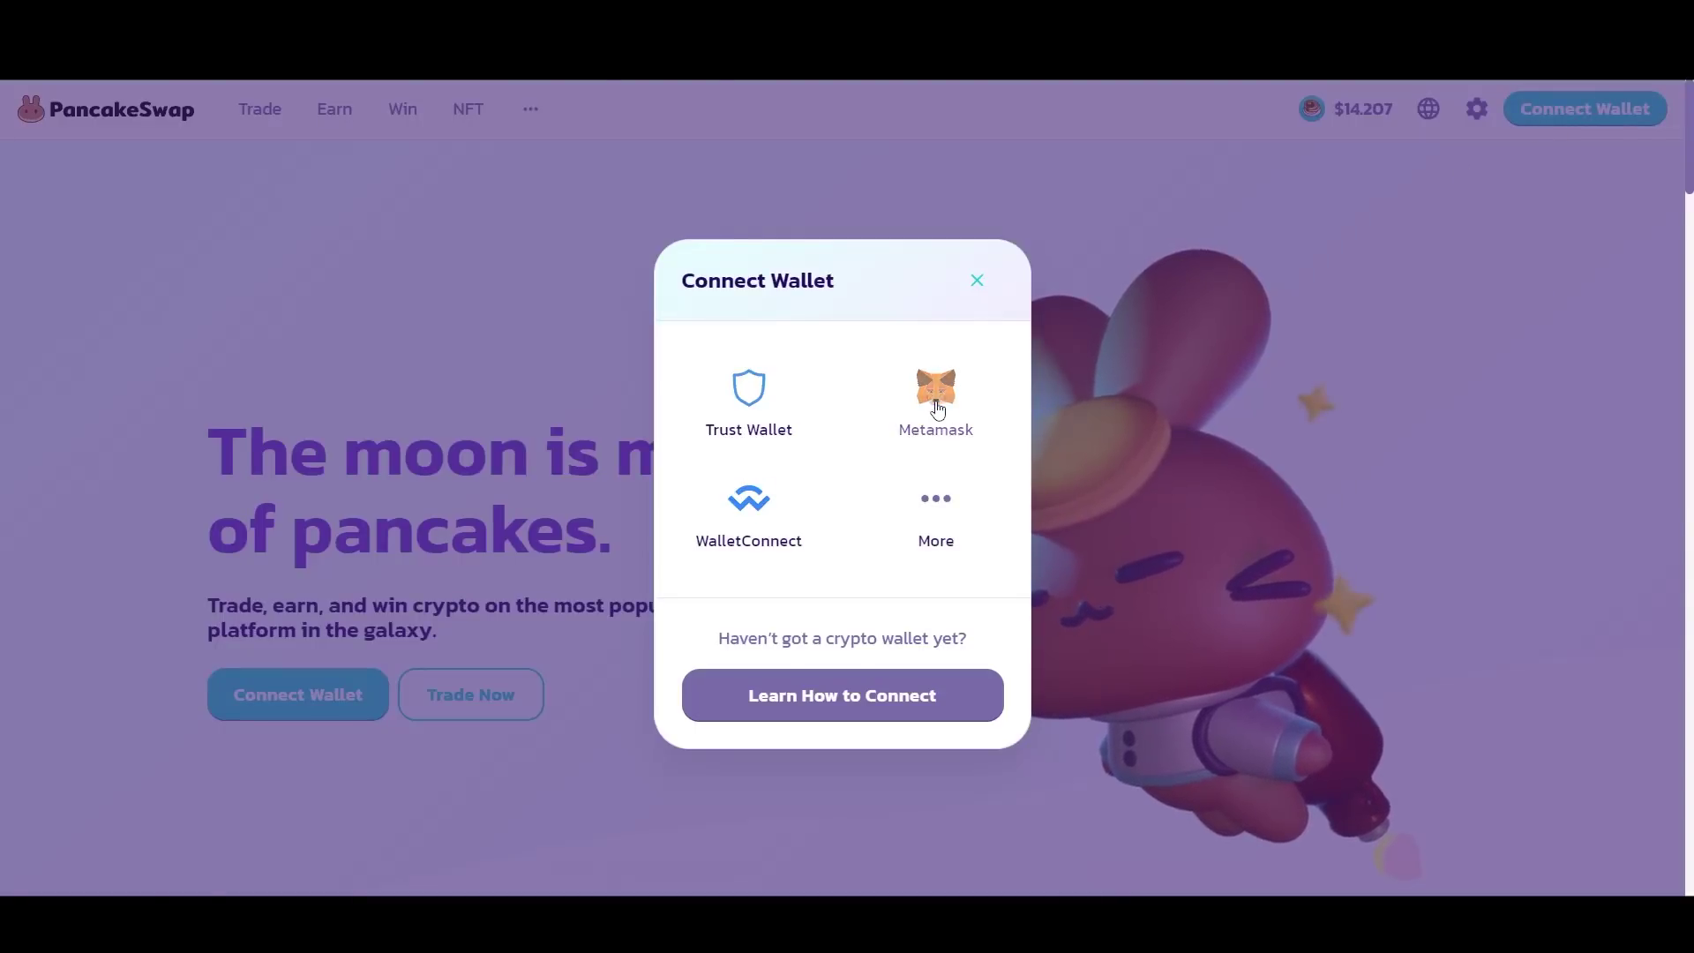
{"action": "left_click", "coordinate": [746, 529]}
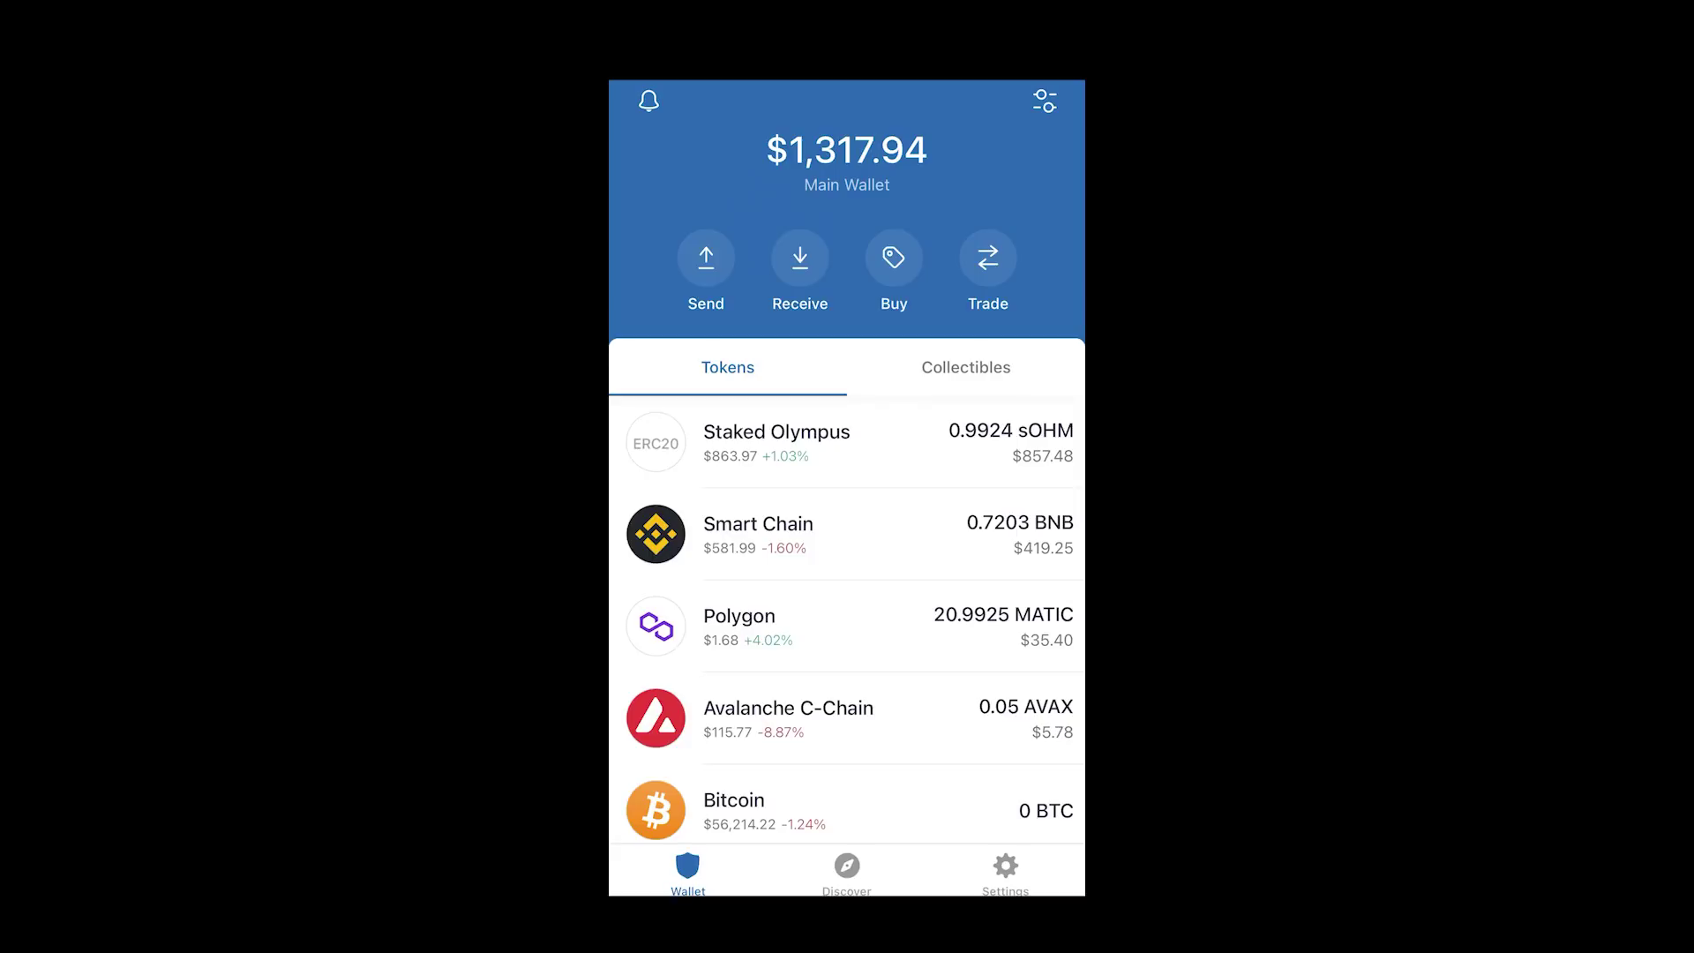
{"action": "left_click", "coordinate": [1006, 873]}
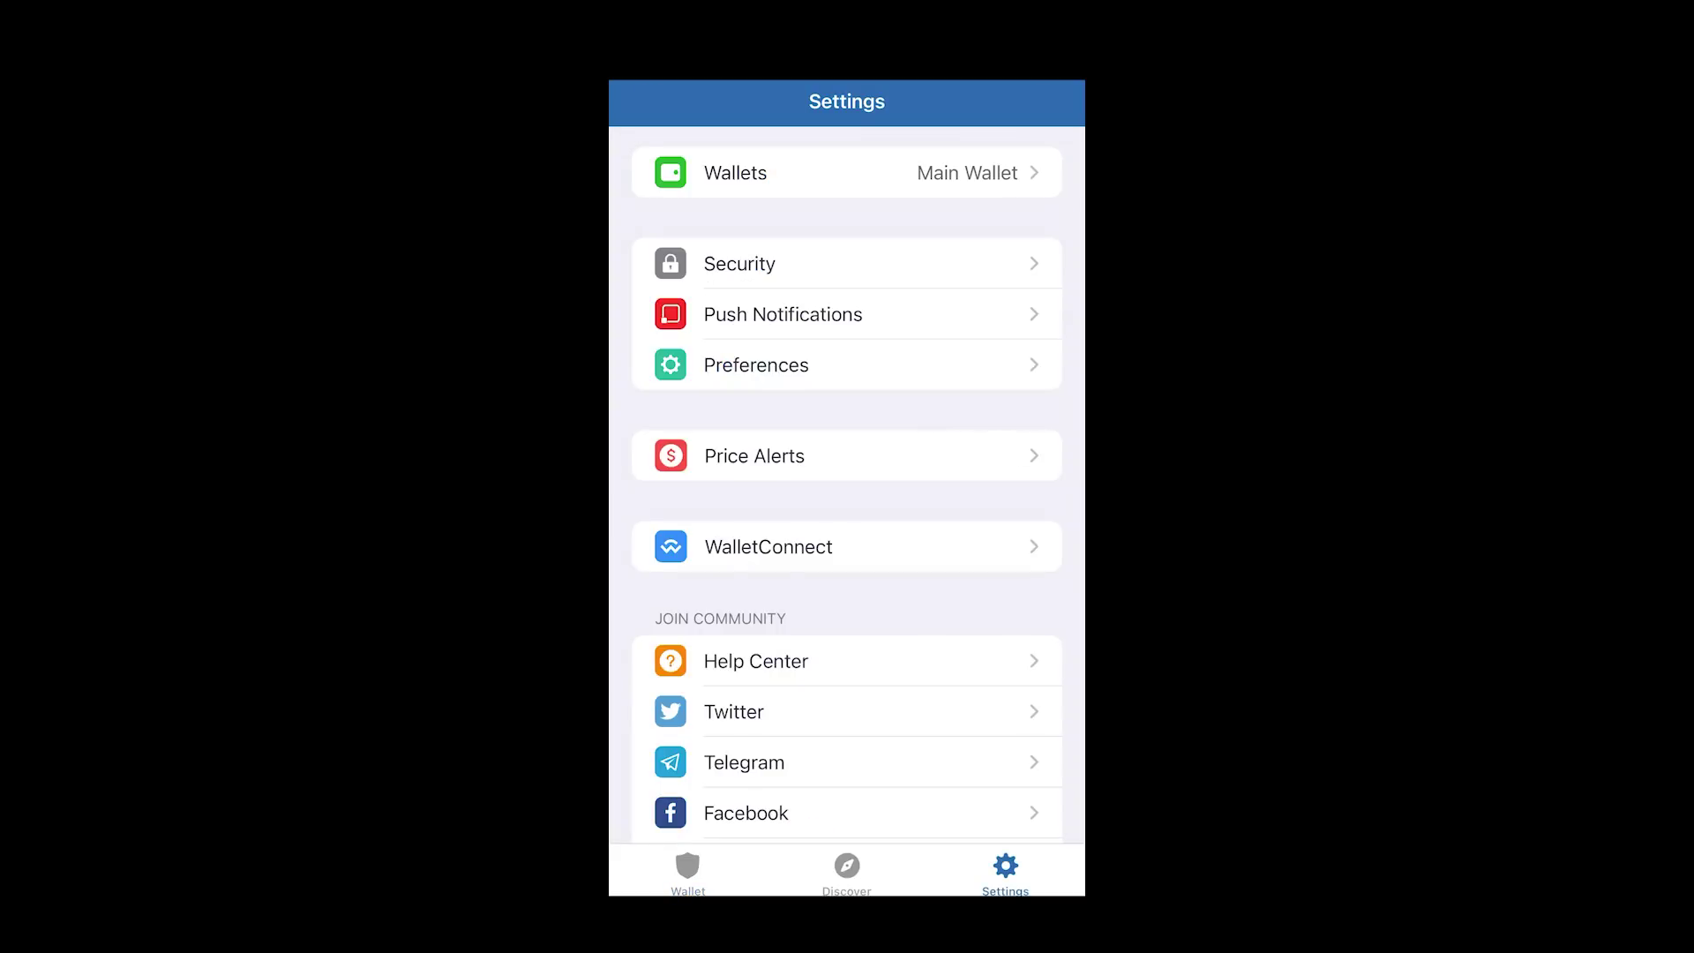
{"action": "left_click", "coordinate": [768, 546]}
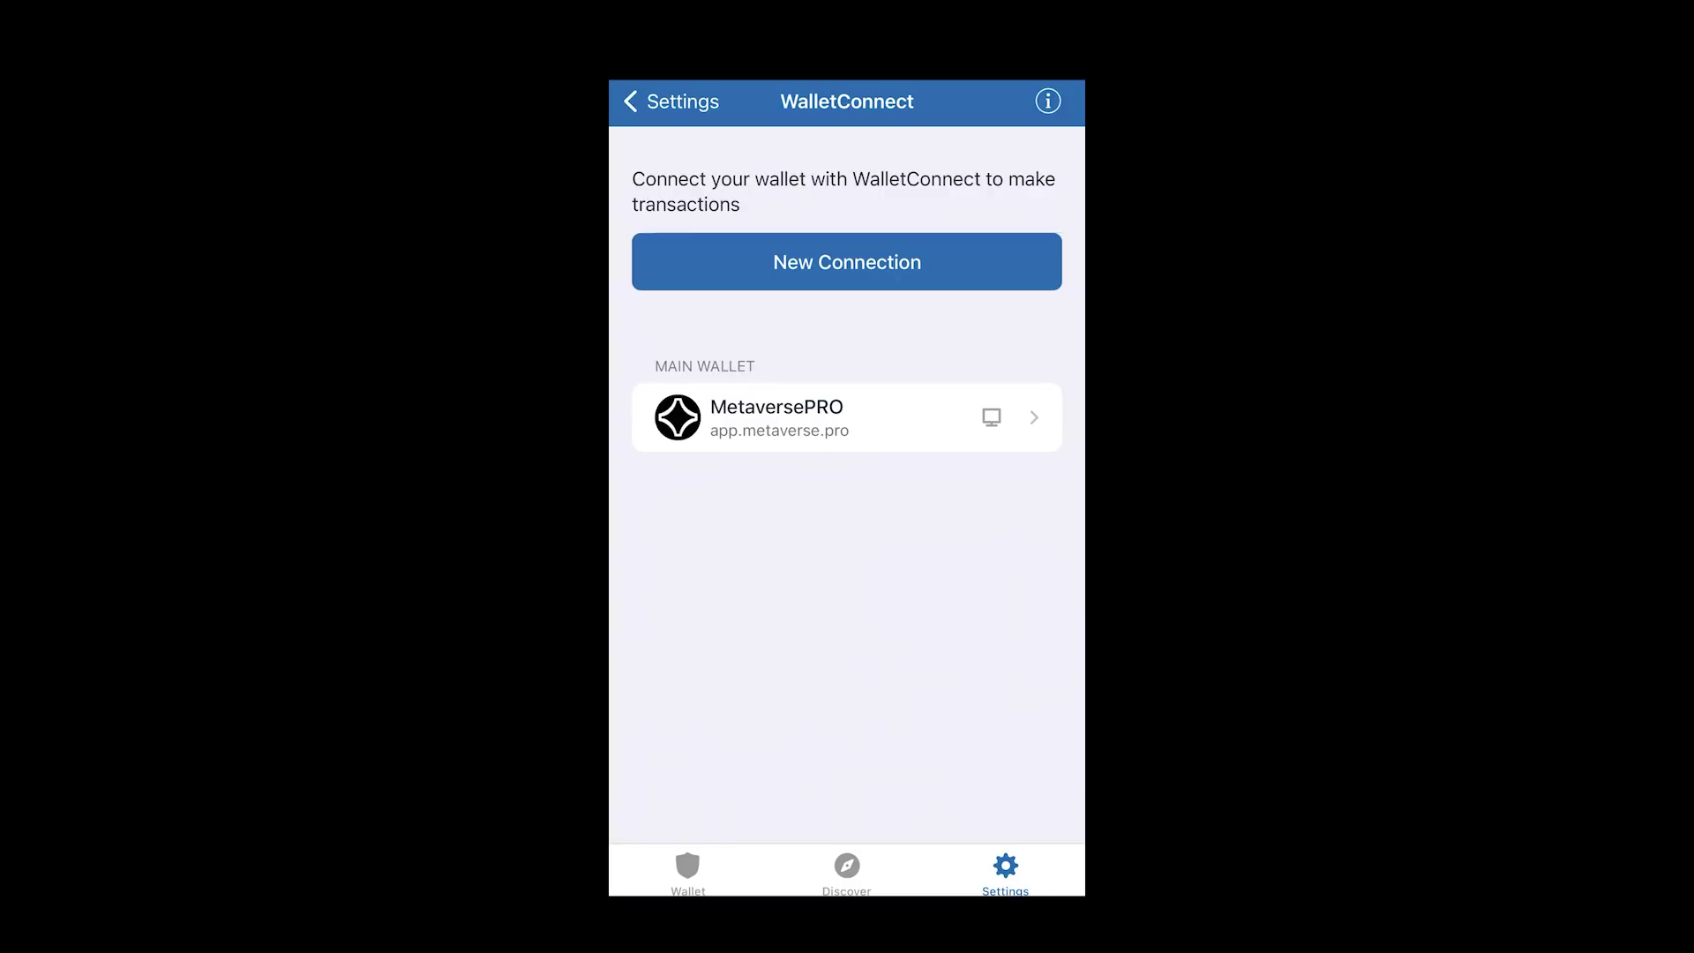
{"action": "left_click", "coordinate": [847, 262]}
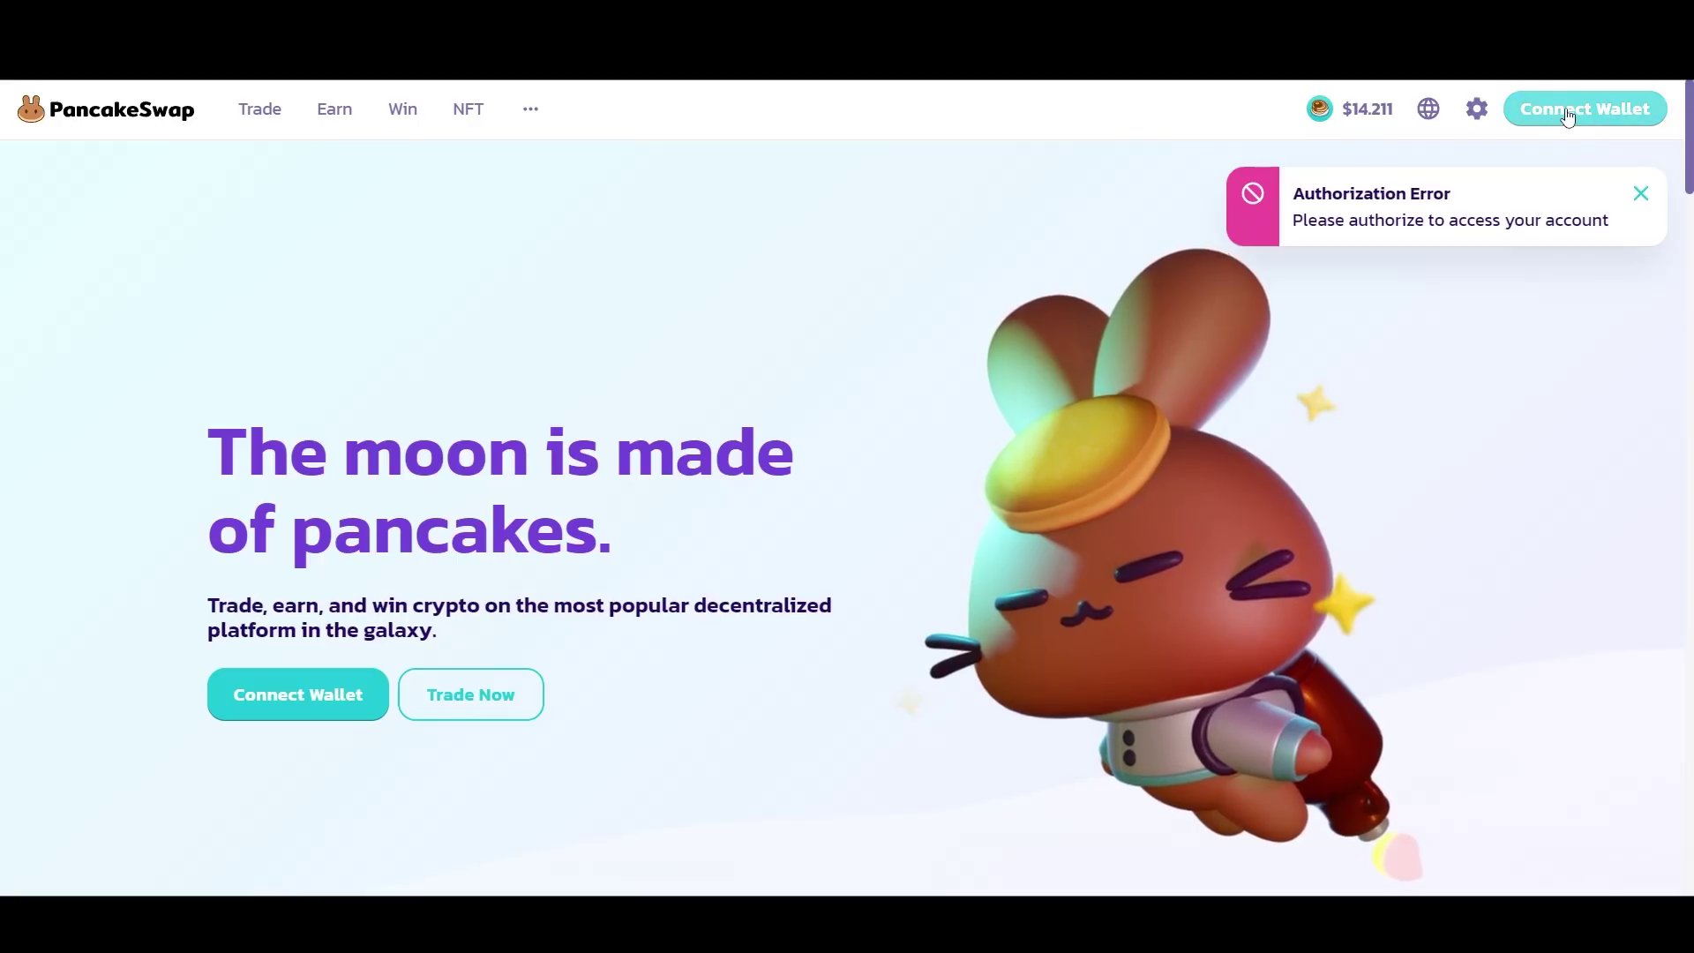
- Request a wallet connection on PancakeSwap through MetaMask
{"action": "left_click", "coordinate": [1575, 110]}
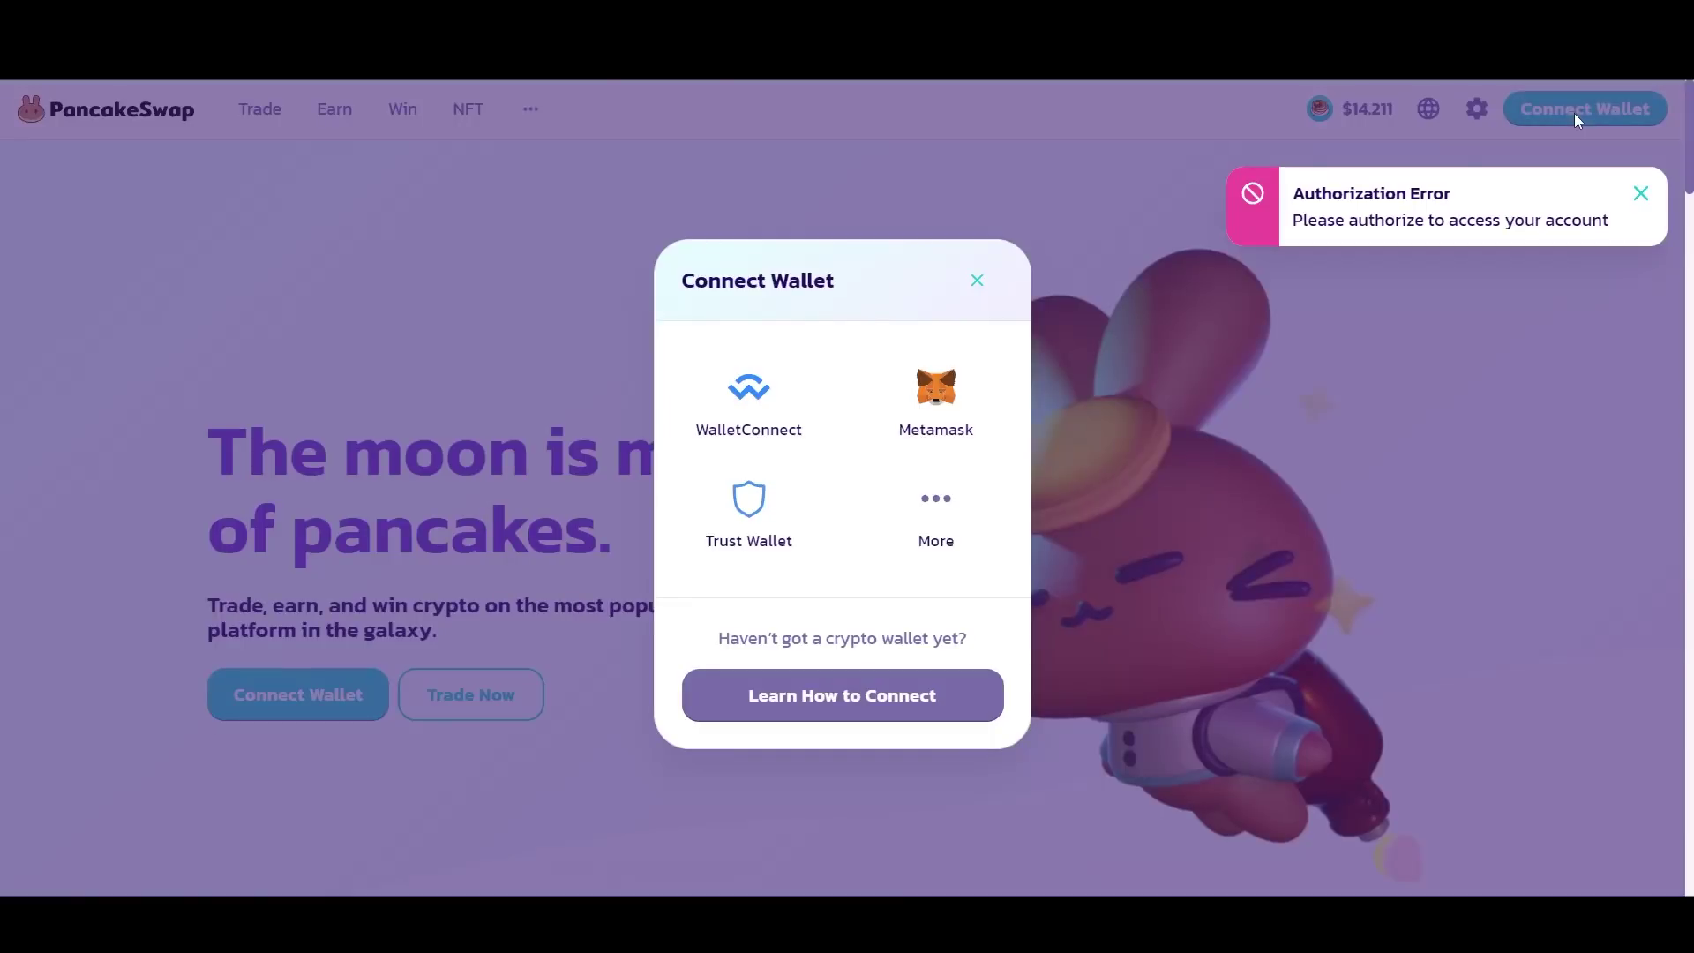
{"action": "left_click", "coordinate": [956, 410]}
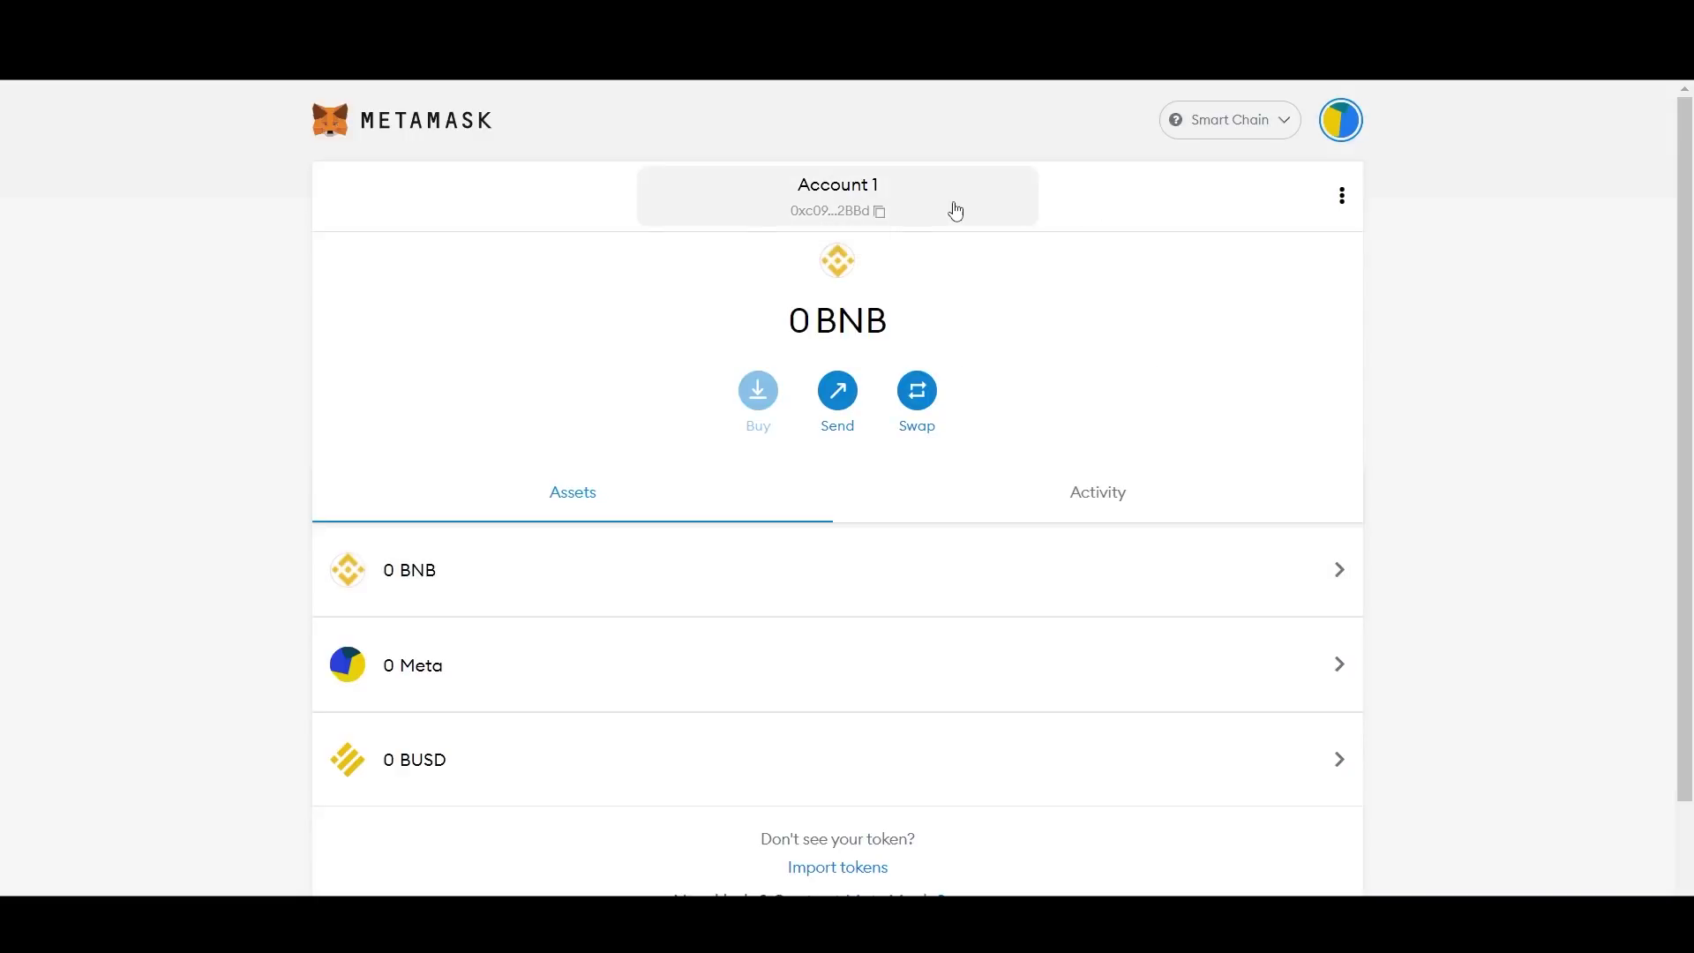
- Switch MetaMask's network to Polygon Mainnet and back to Smart Chain
{"action": "left_click", "coordinate": [1260, 137]}
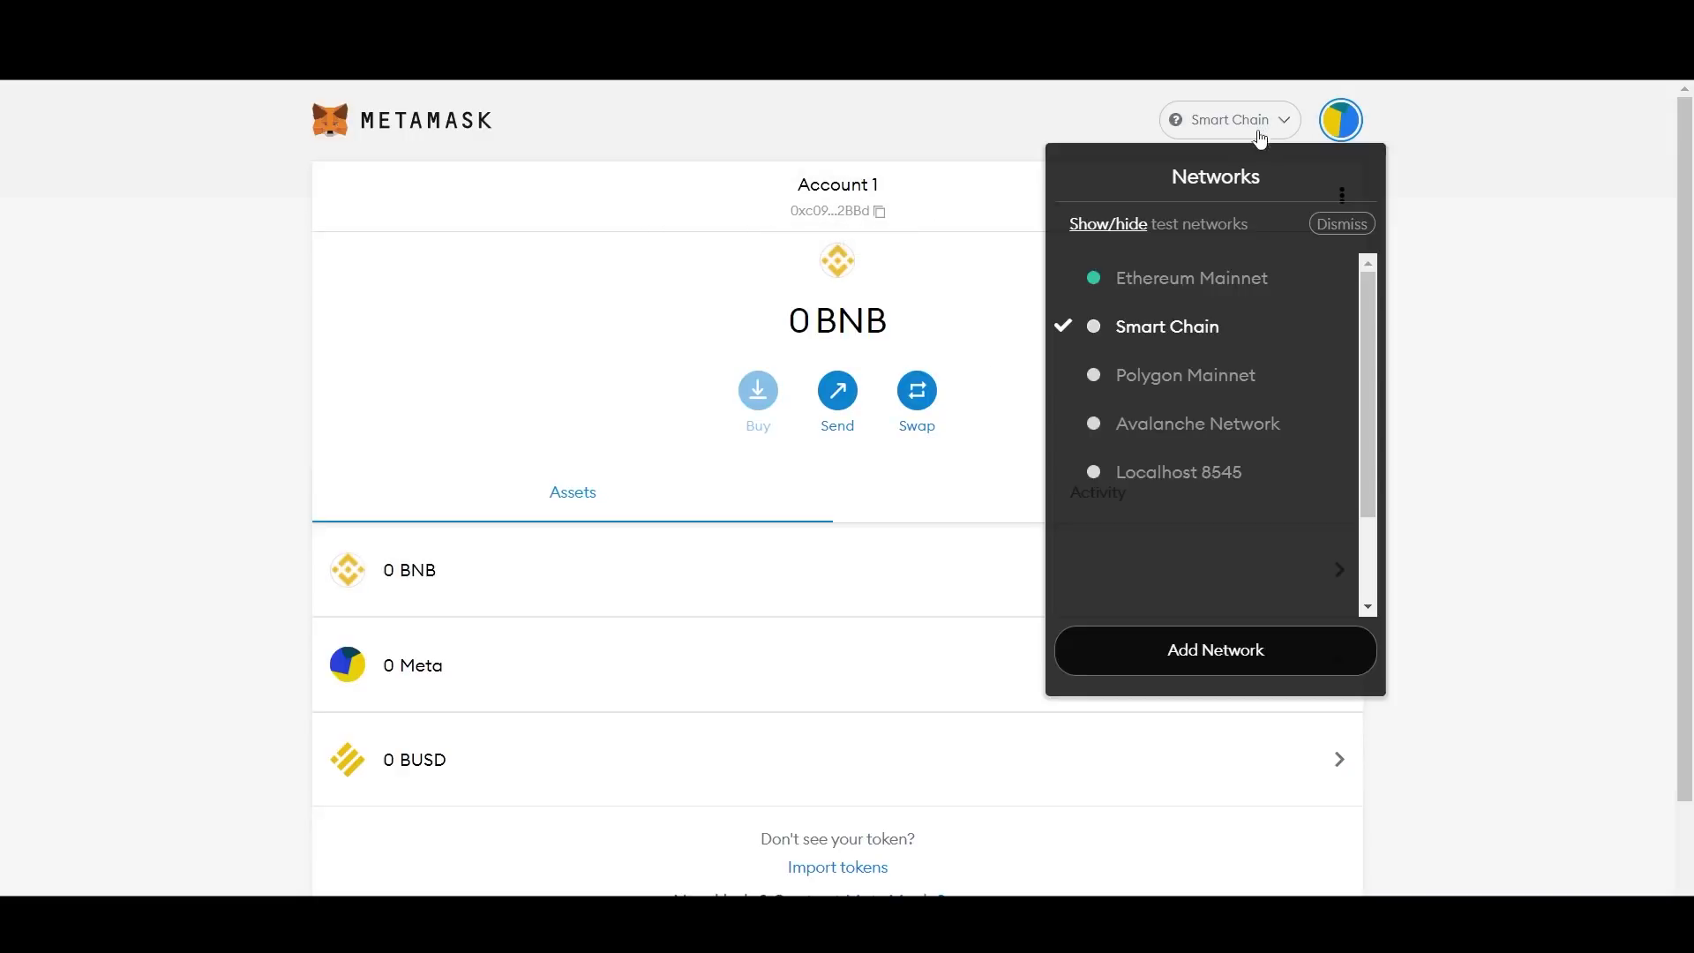
{"action": "left_click", "coordinate": [1179, 378]}
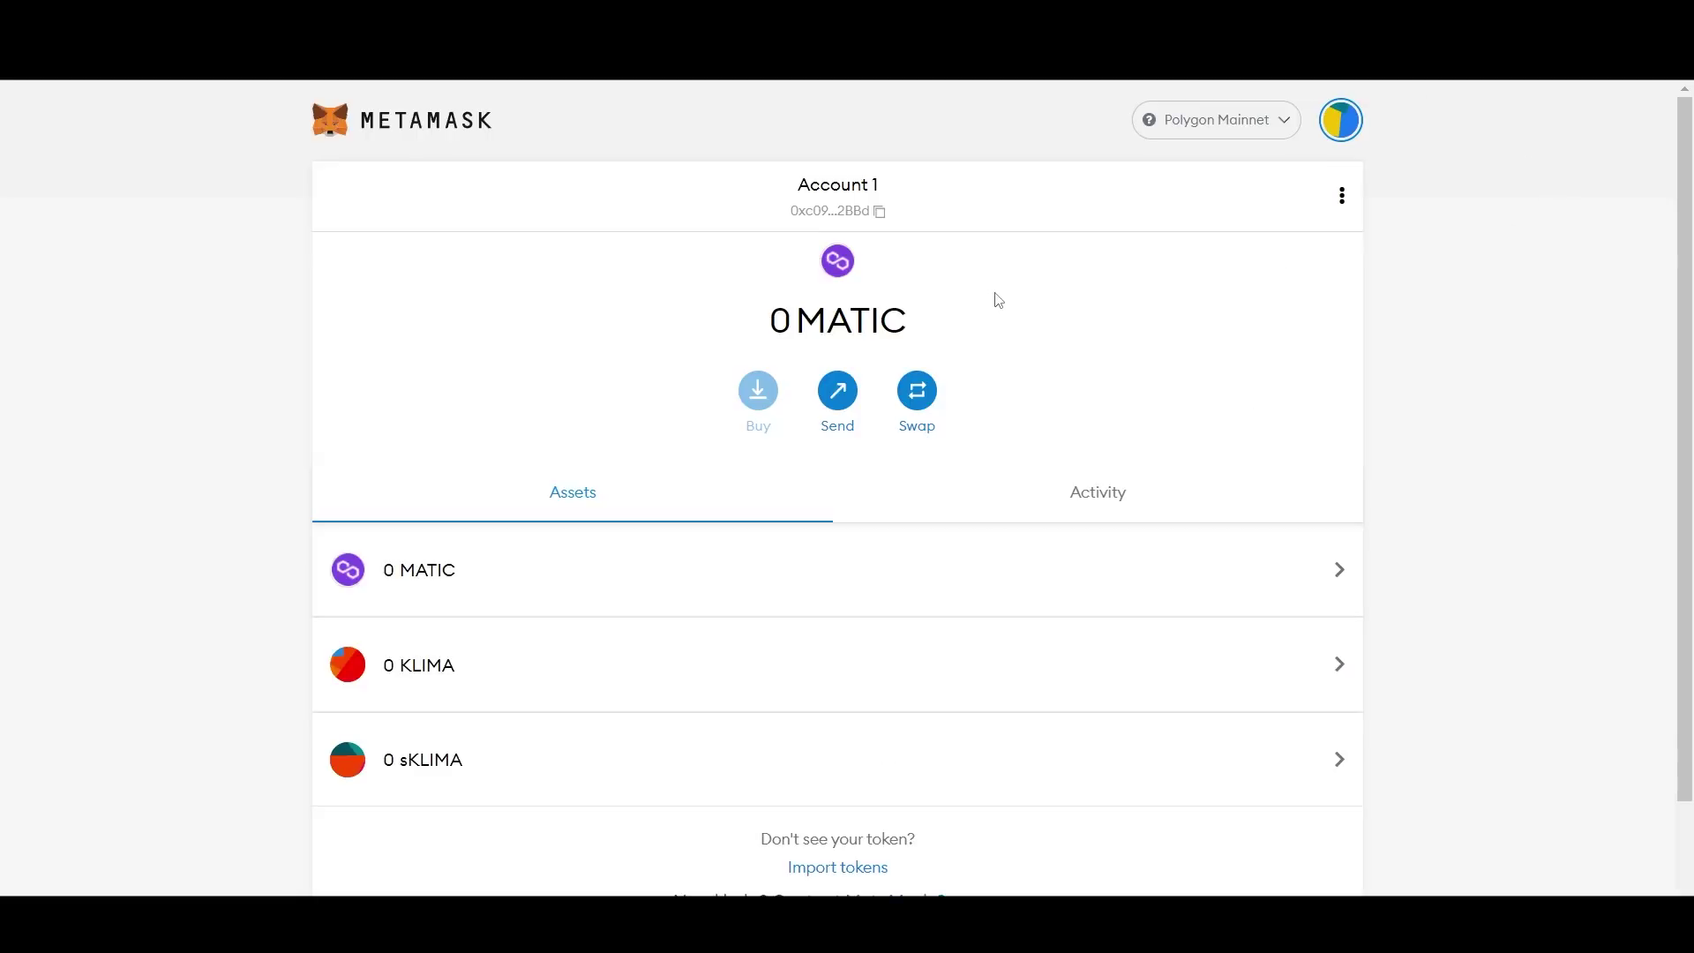
{"action": "left_click", "coordinate": [1235, 125]}
{"action": "left_click", "coordinate": [1208, 342]}
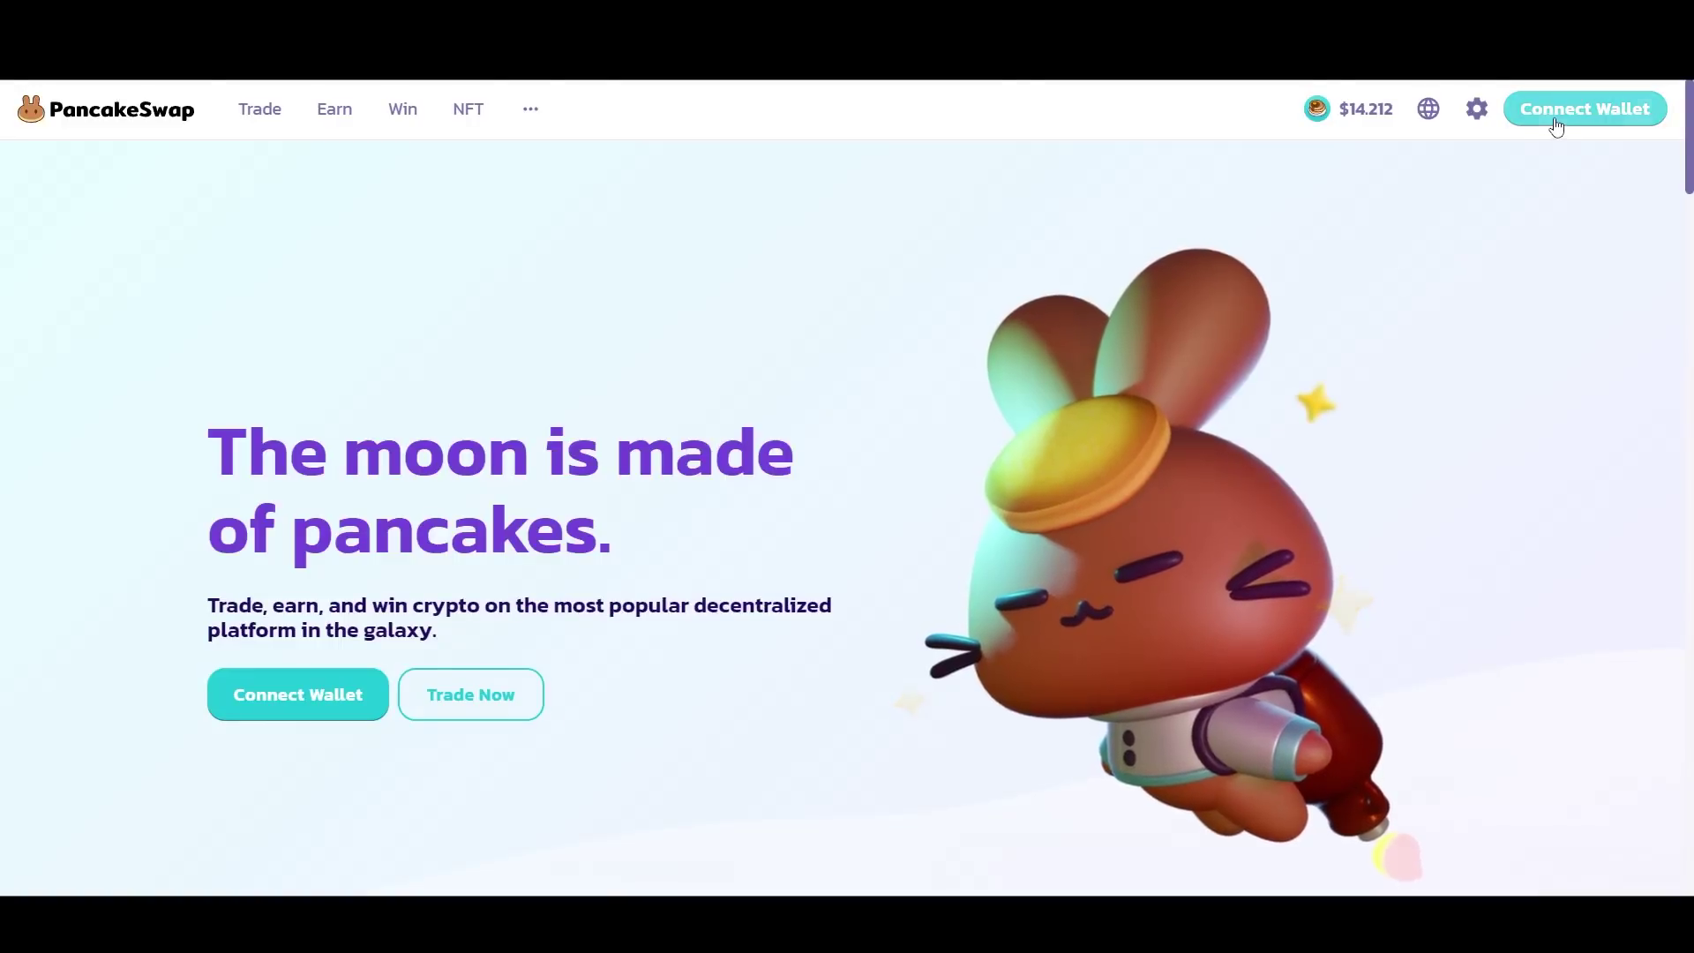
- Retry the MetaMask connection on PancakeSwap and authorize the site to use Account 1
{"action": "left_click", "coordinate": [1557, 120]}
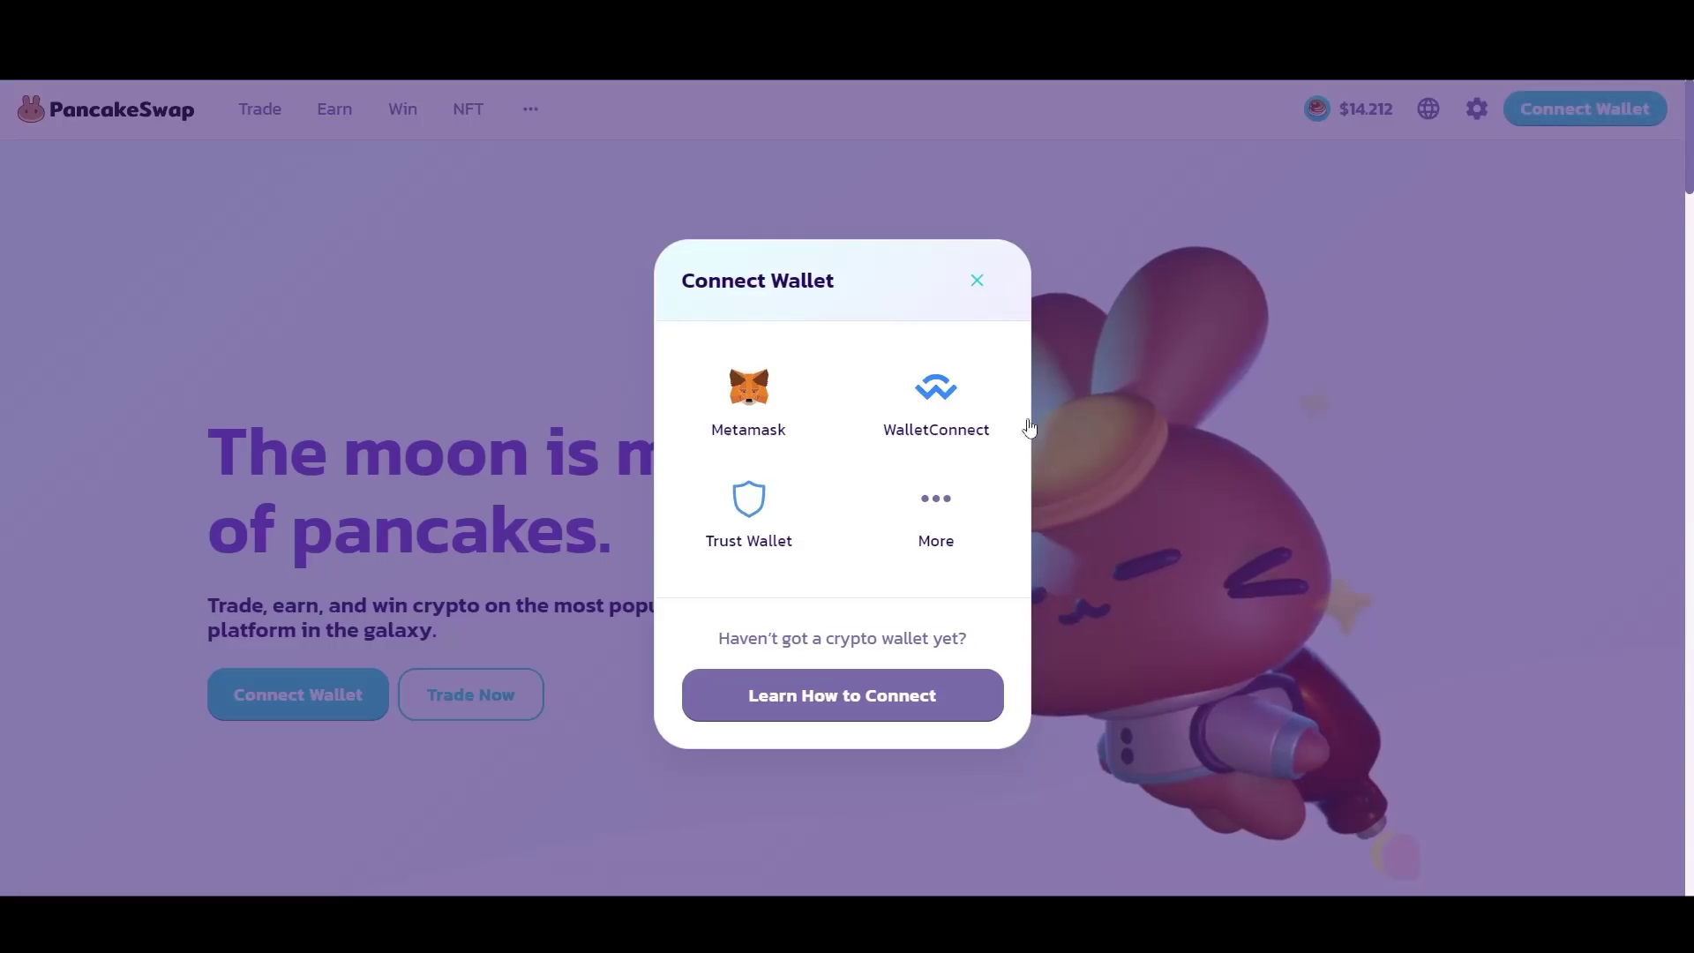
{"action": "left_click", "coordinate": [756, 401]}
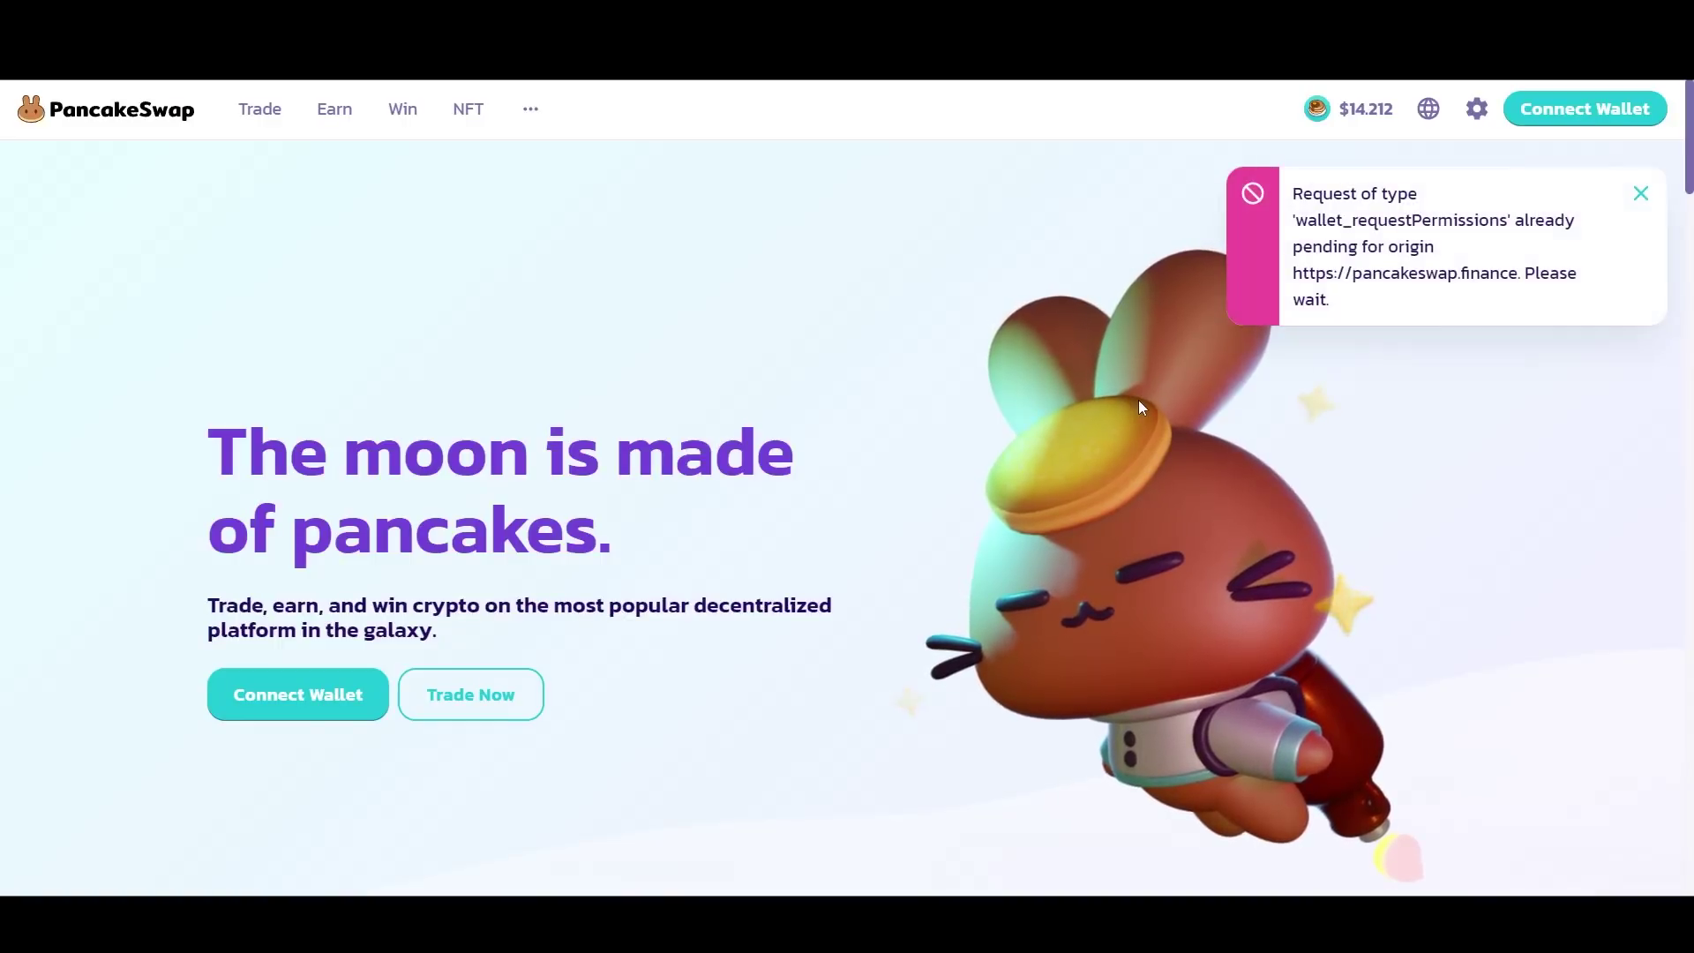
{"action": "left_click", "coordinate": [1579, 112]}
{"action": "left_click", "coordinate": [751, 397]}
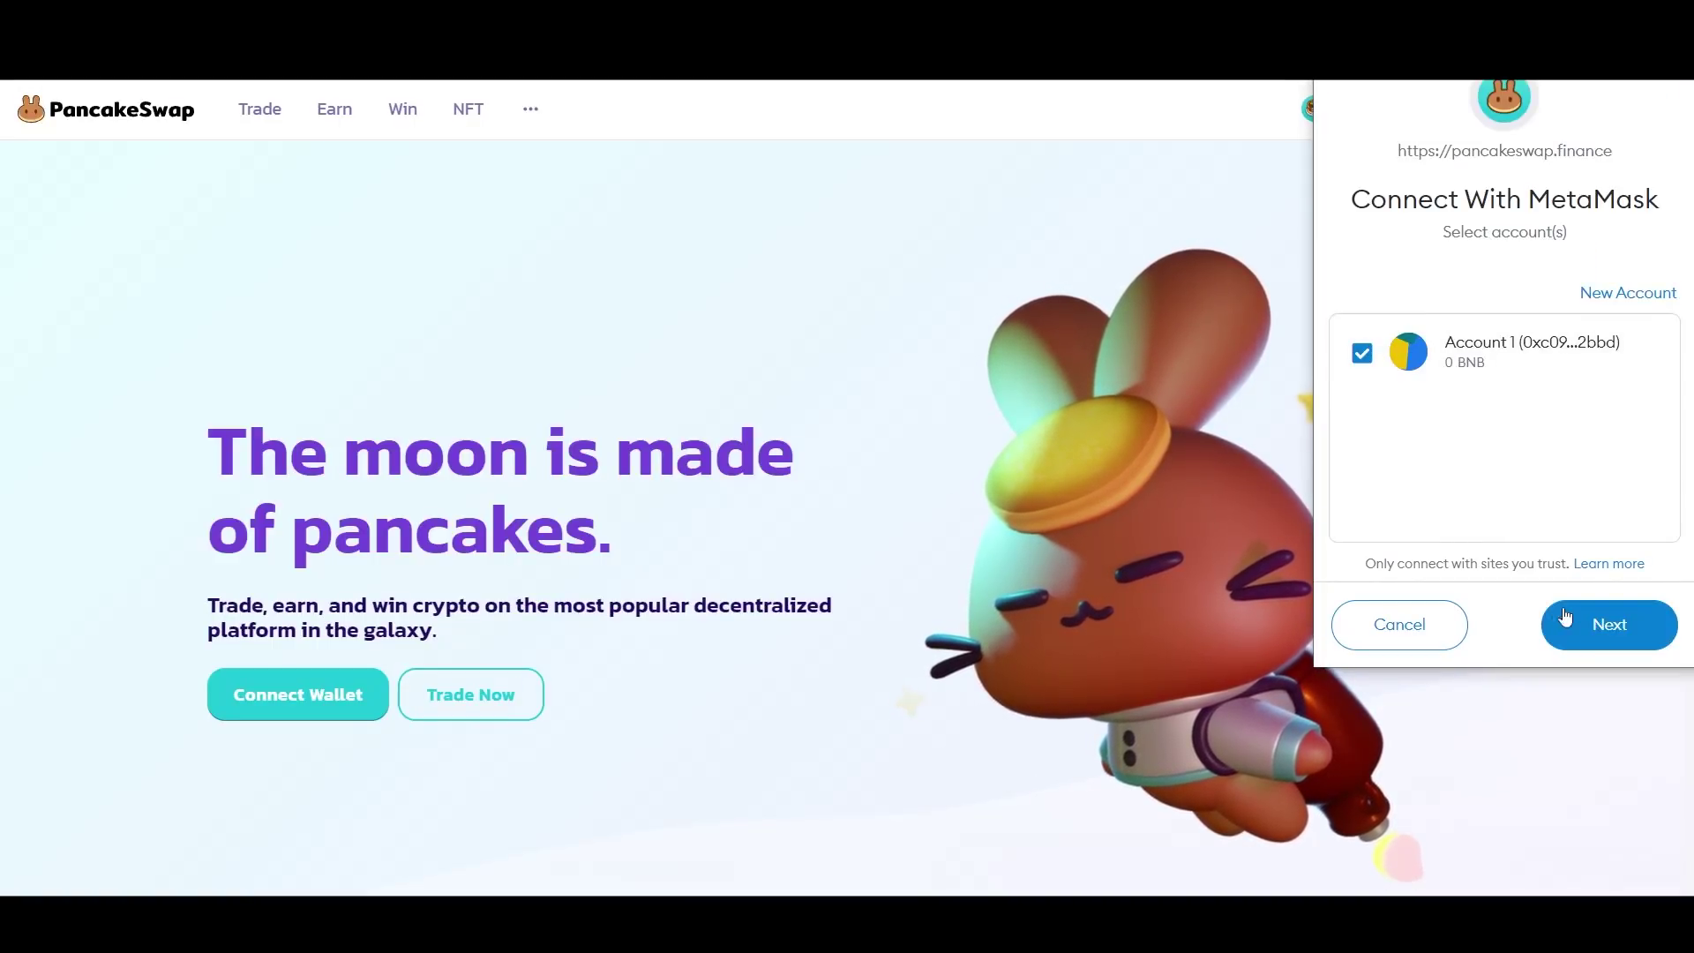
{"action": "left_click", "coordinate": [1628, 635]}
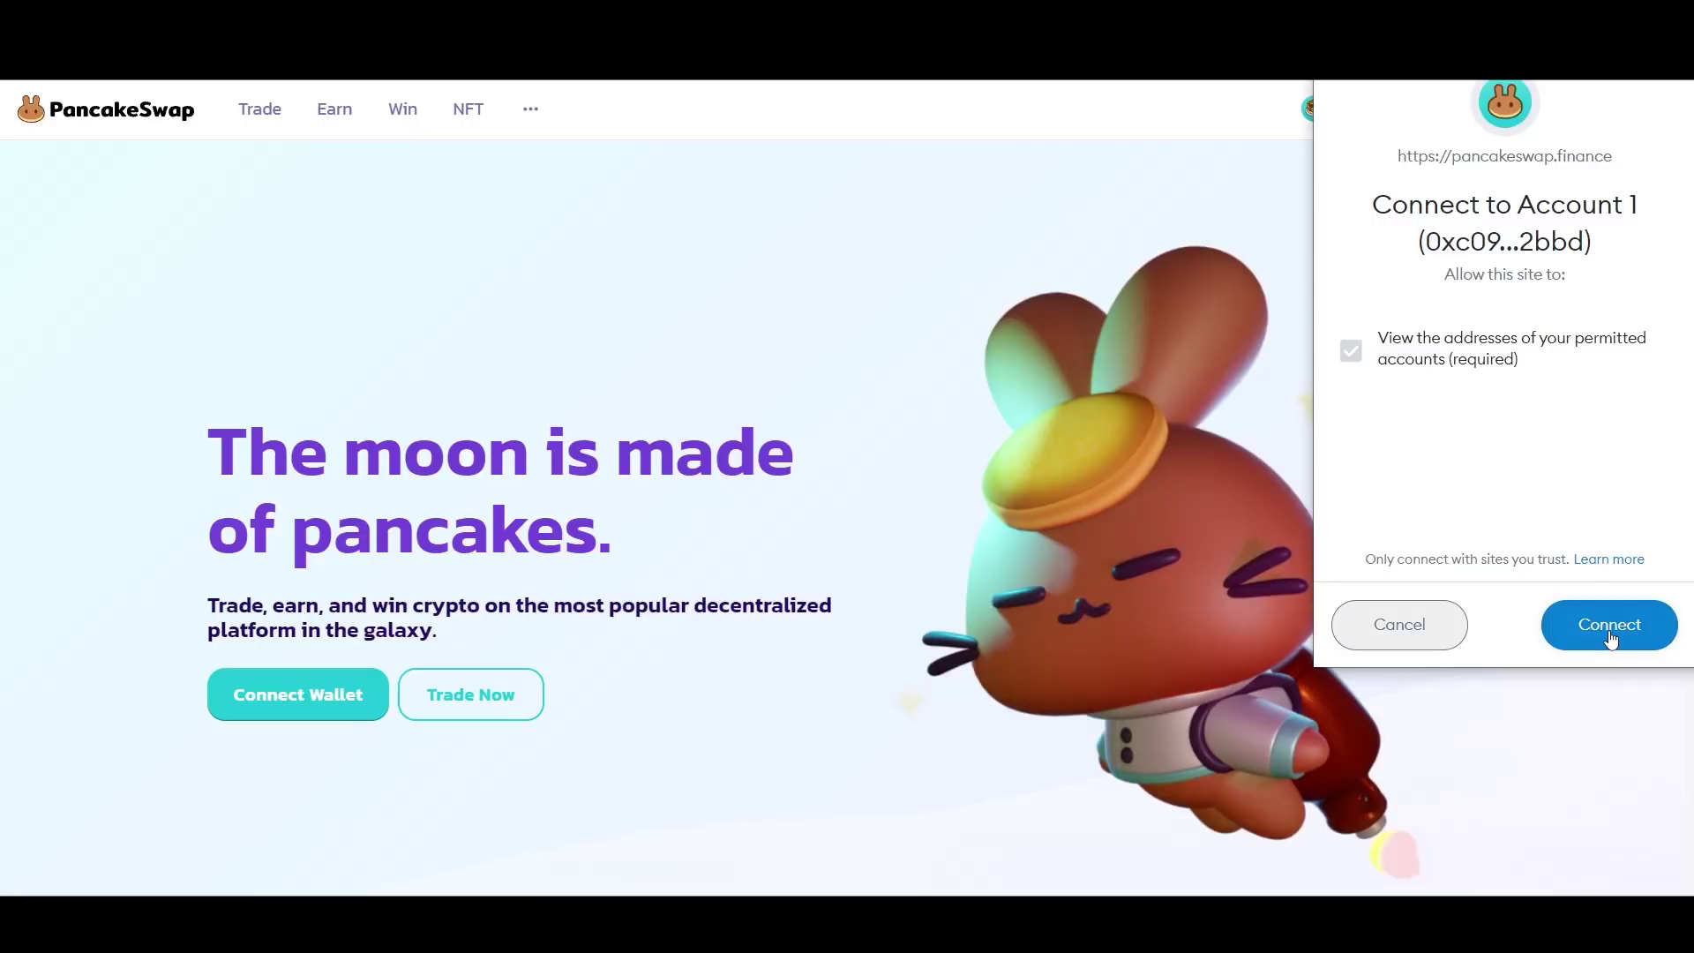
{"action": "left_click", "coordinate": [1611, 633]}
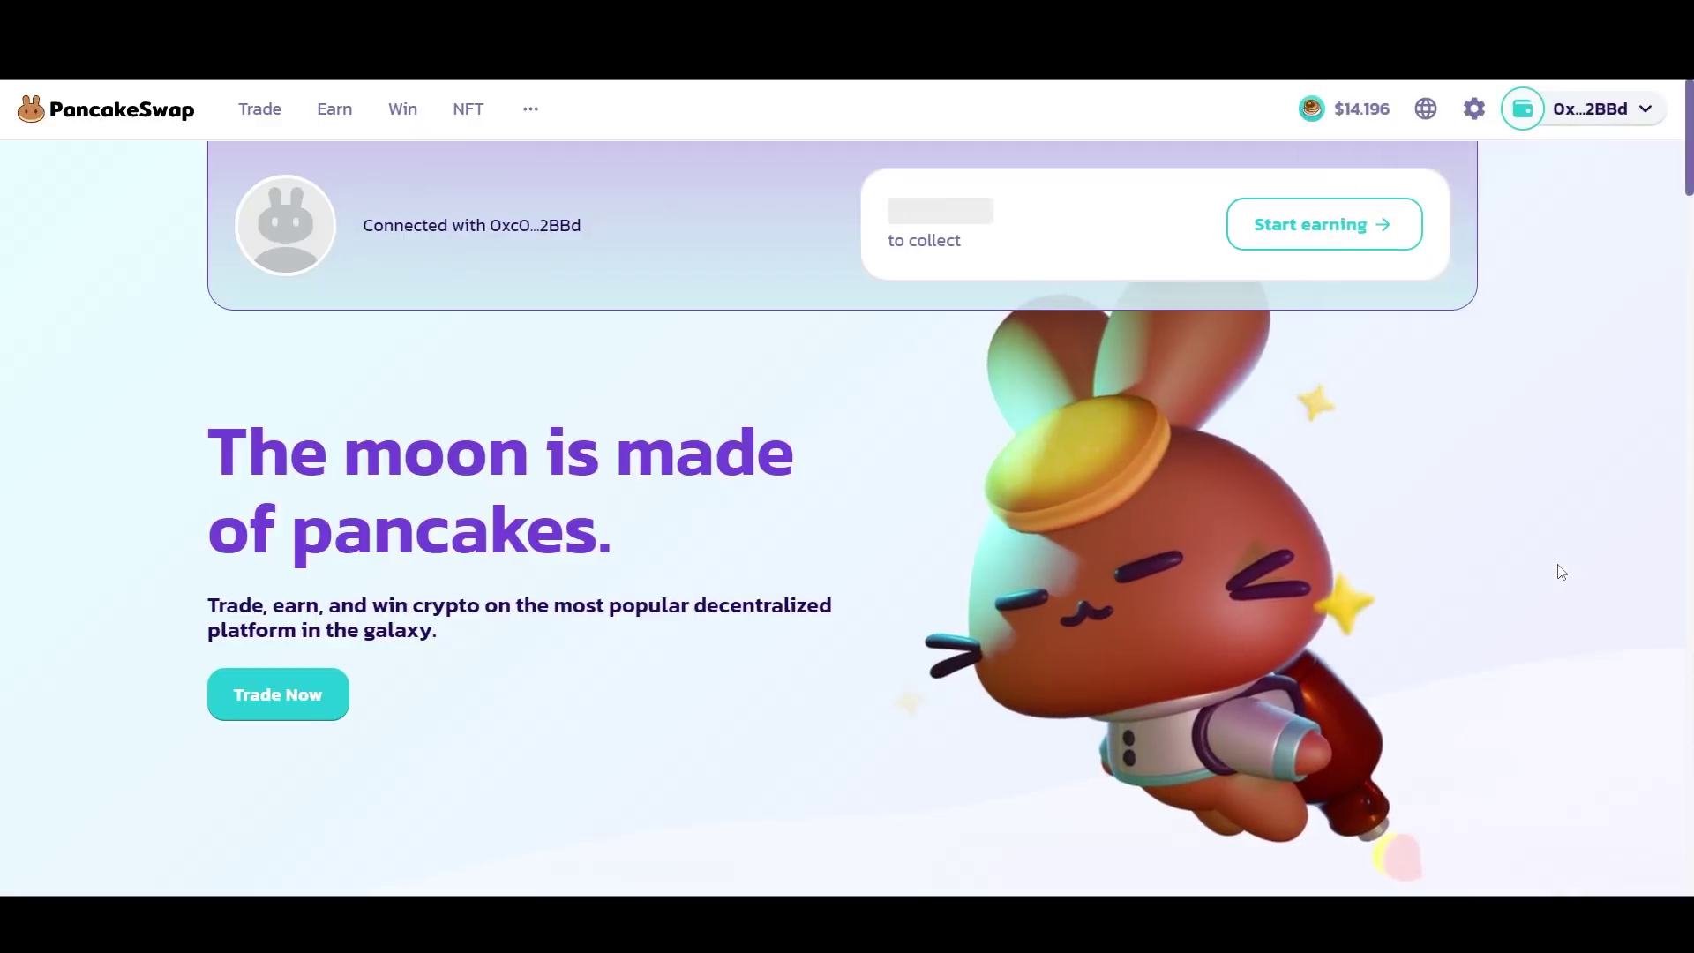
- Open PancakeSwap's token exchange and choose BUSD as the currency to swap from
{"action": "mouse_move", "coordinate": [260, 109]}
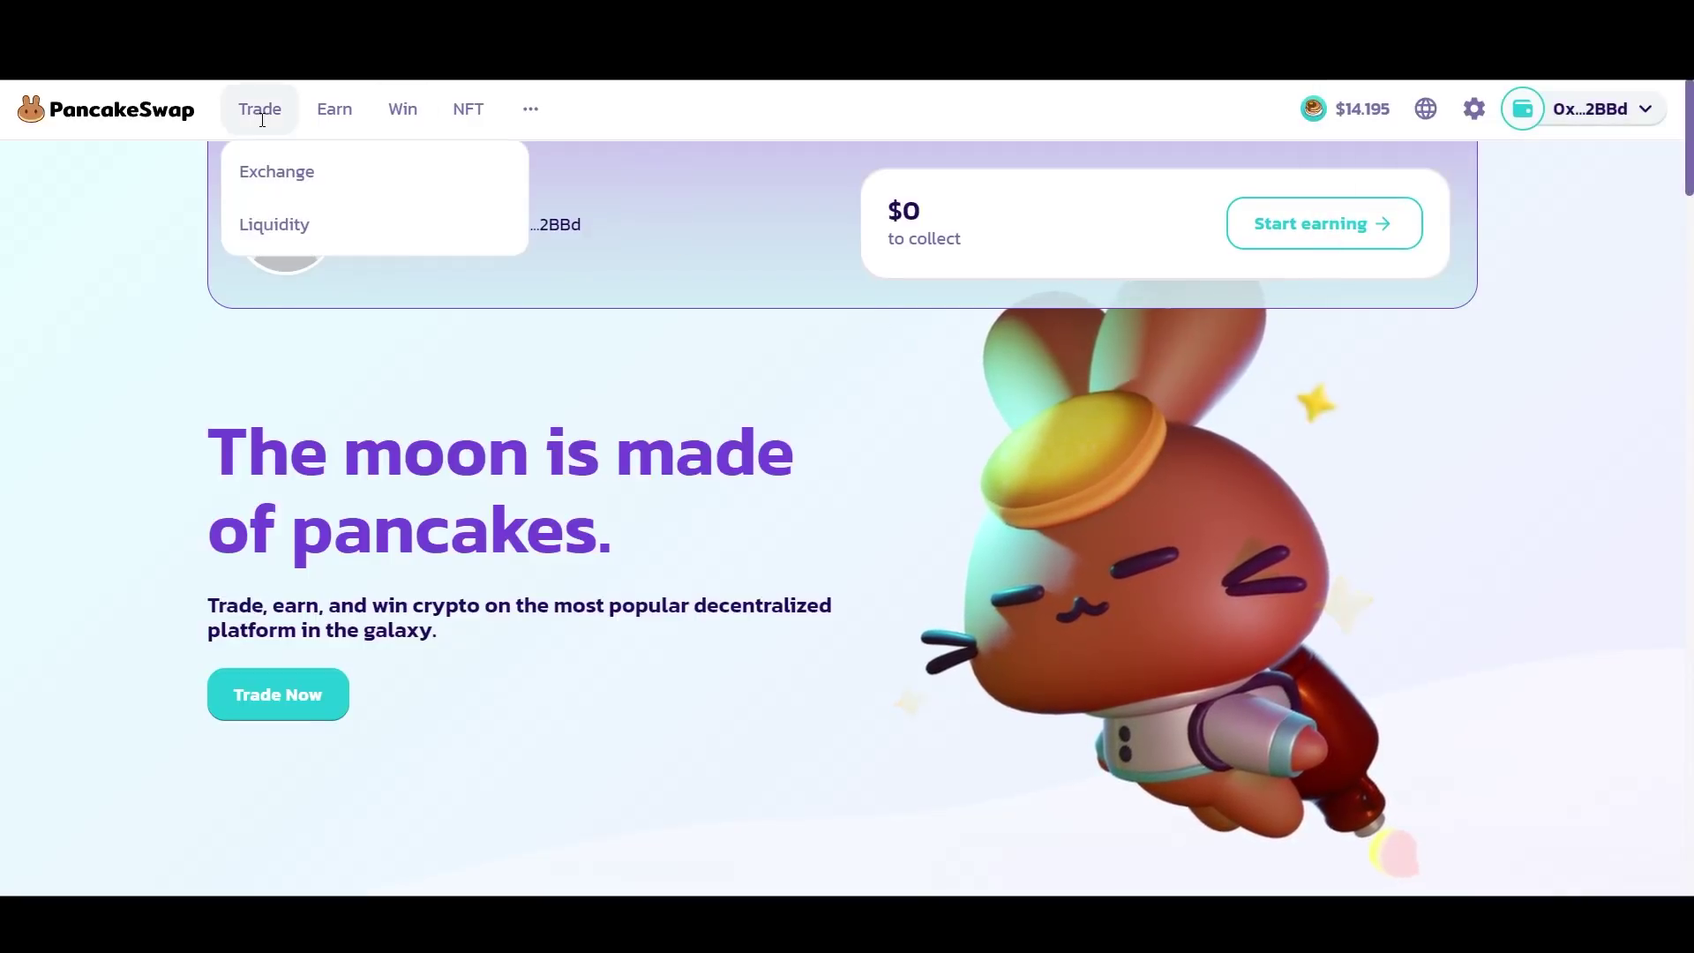
{"action": "left_click", "coordinate": [277, 172]}
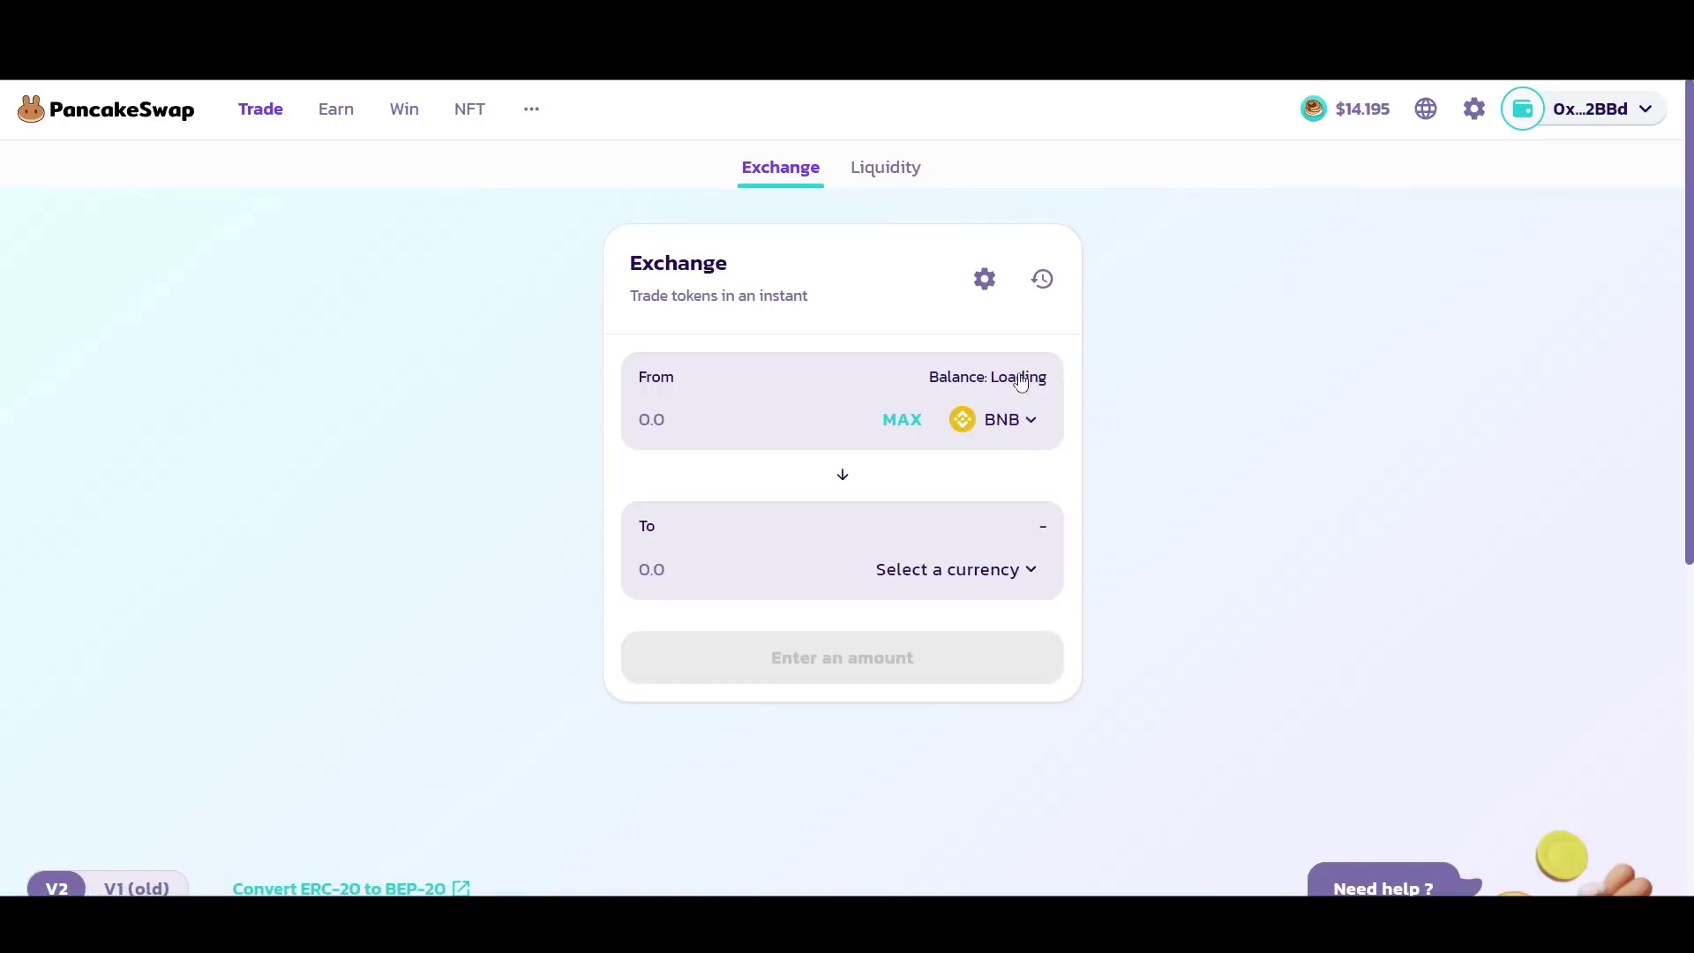
{"action": "left_click", "coordinate": [1036, 429]}
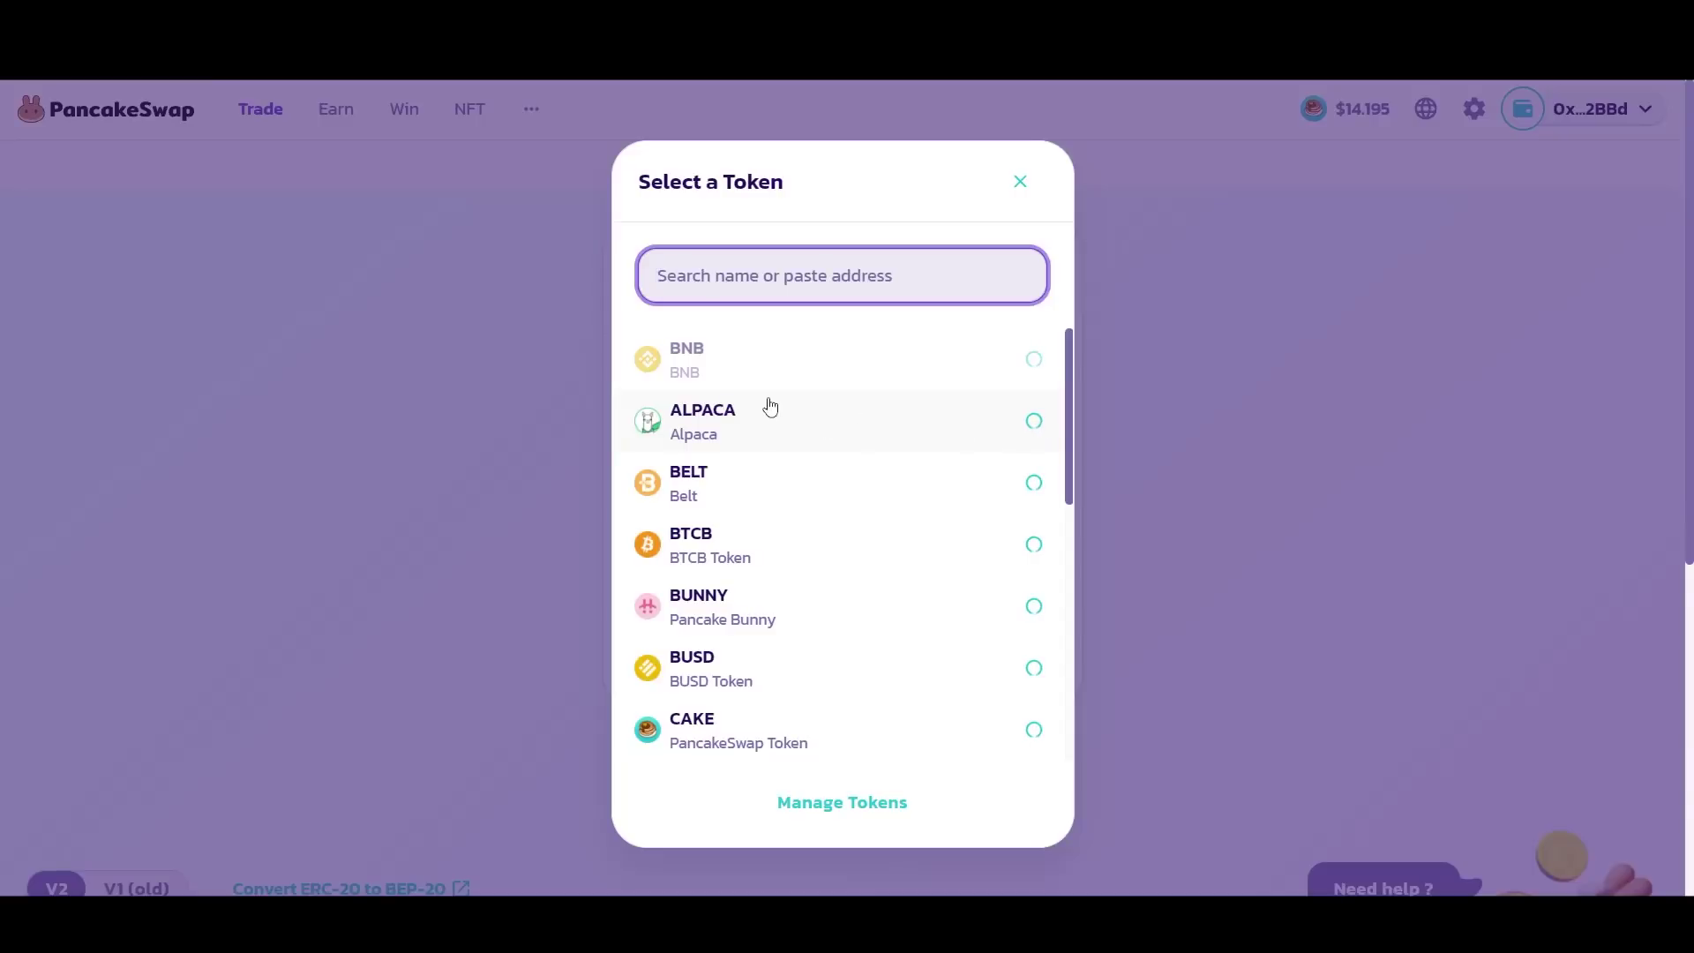
{"action": "left_click", "coordinate": [734, 680]}
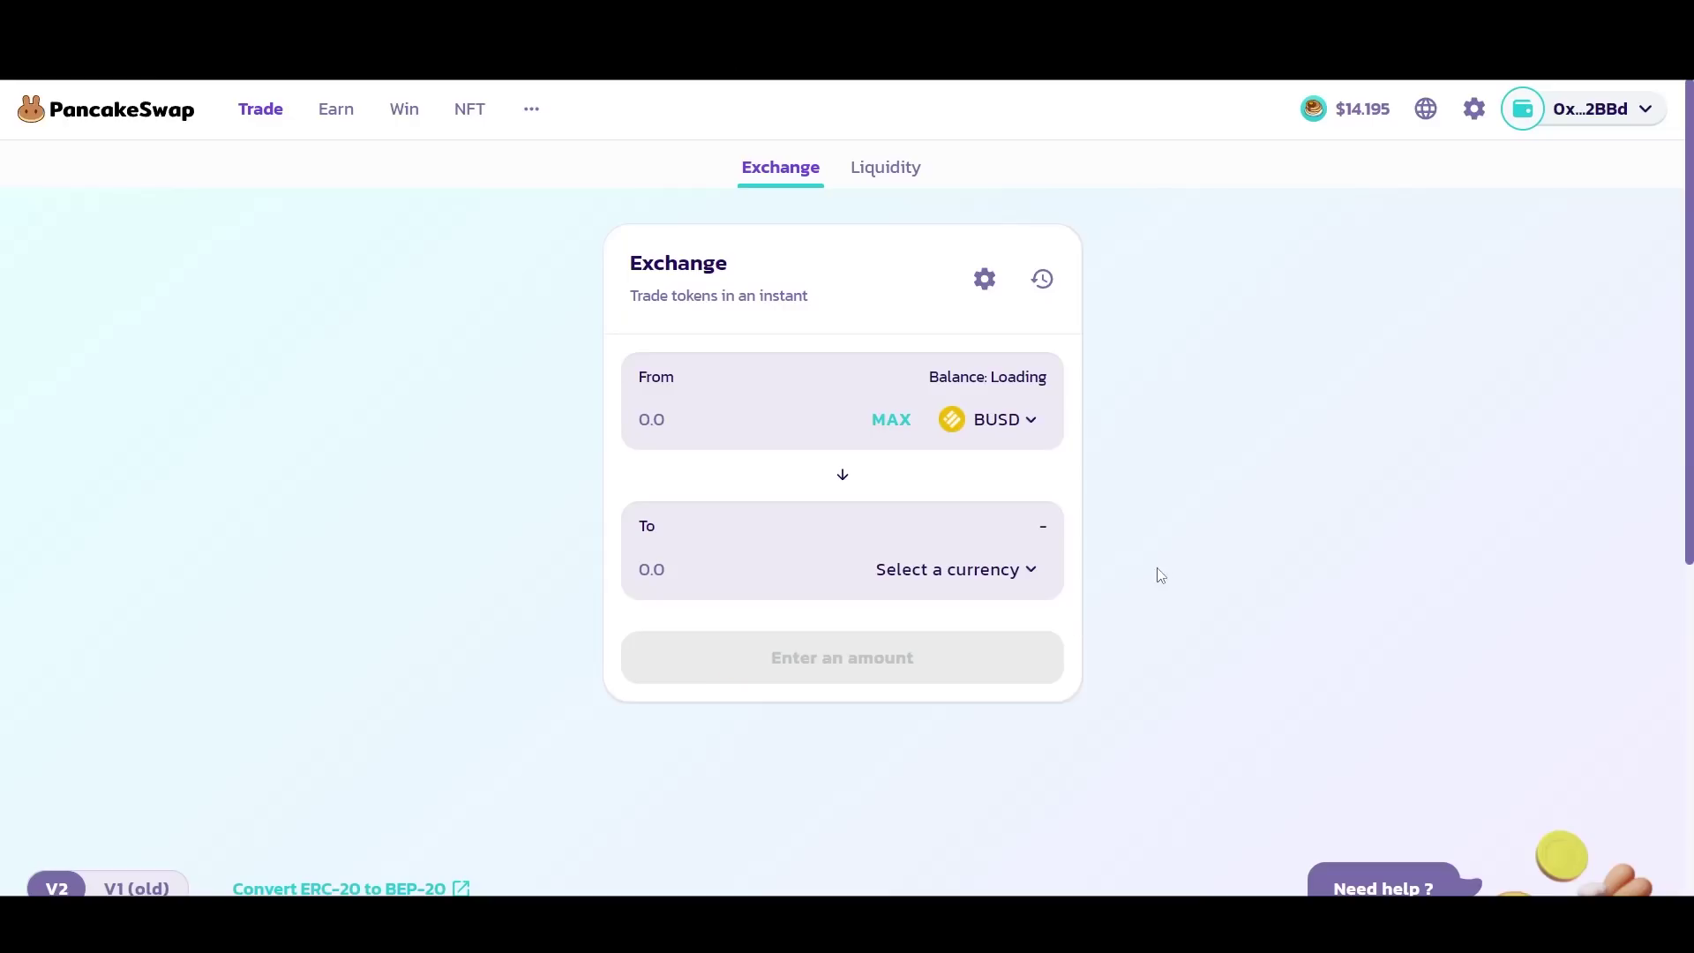
- Search the swap-to token list for "metaverse" and clear the search text
{"action": "left_click", "coordinate": [1022, 572]}
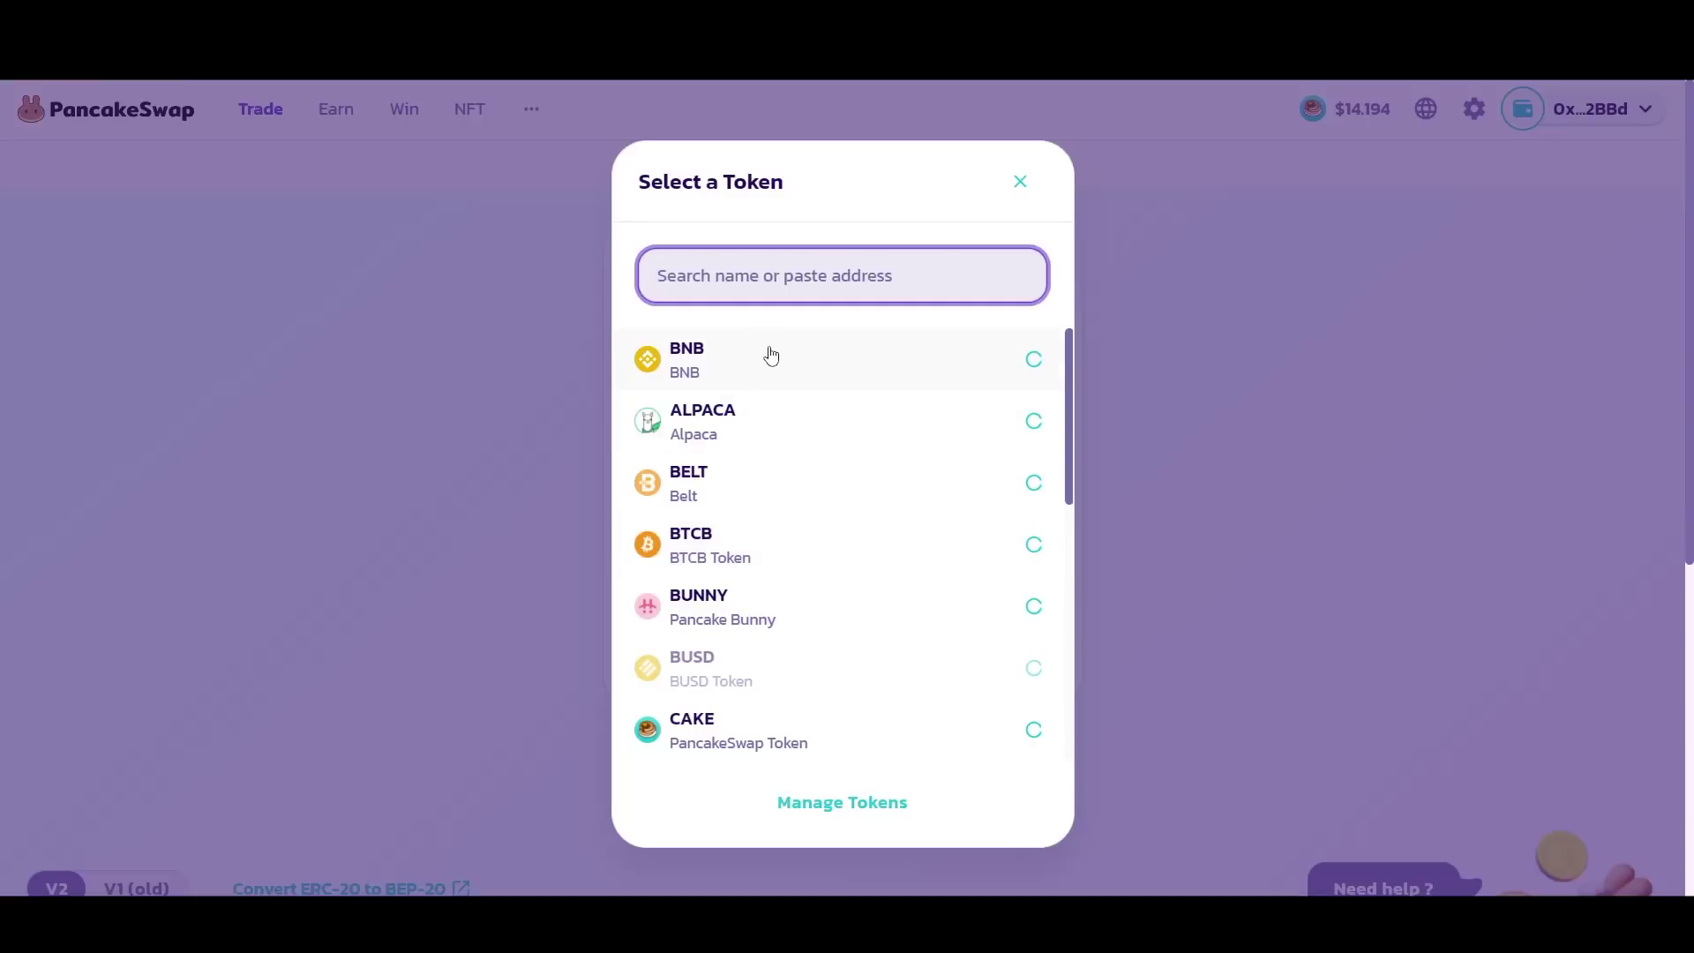
{"action": "type", "text": "met"}
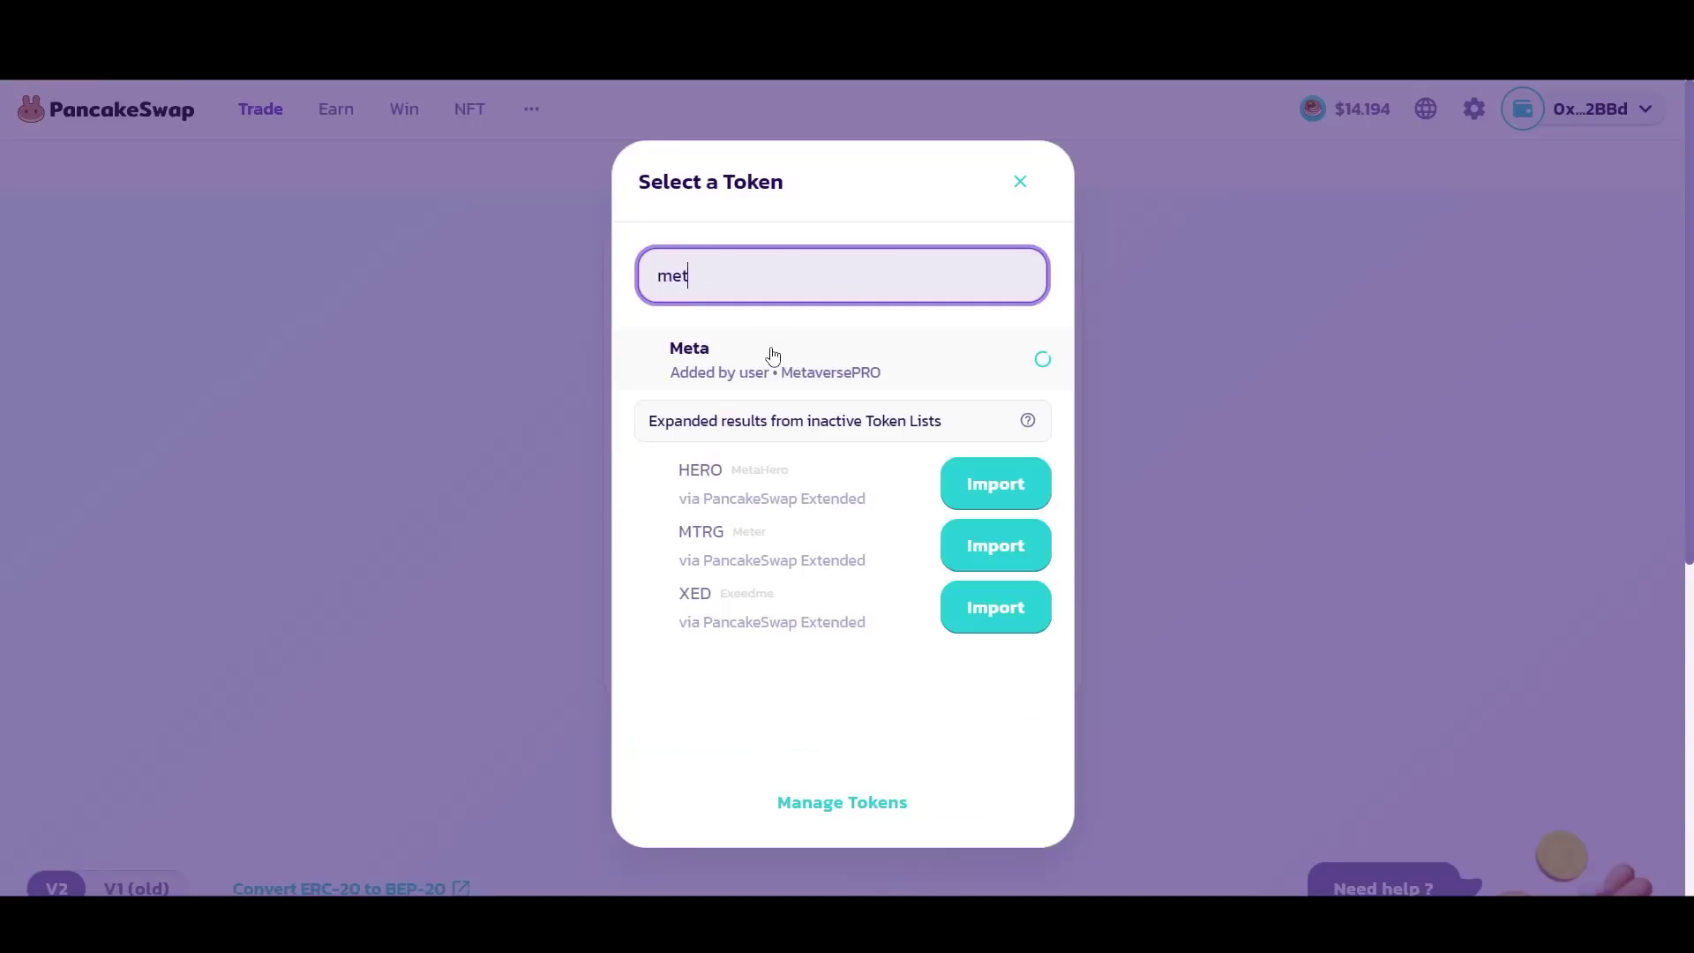
{"action": "type", "text": "averse"}
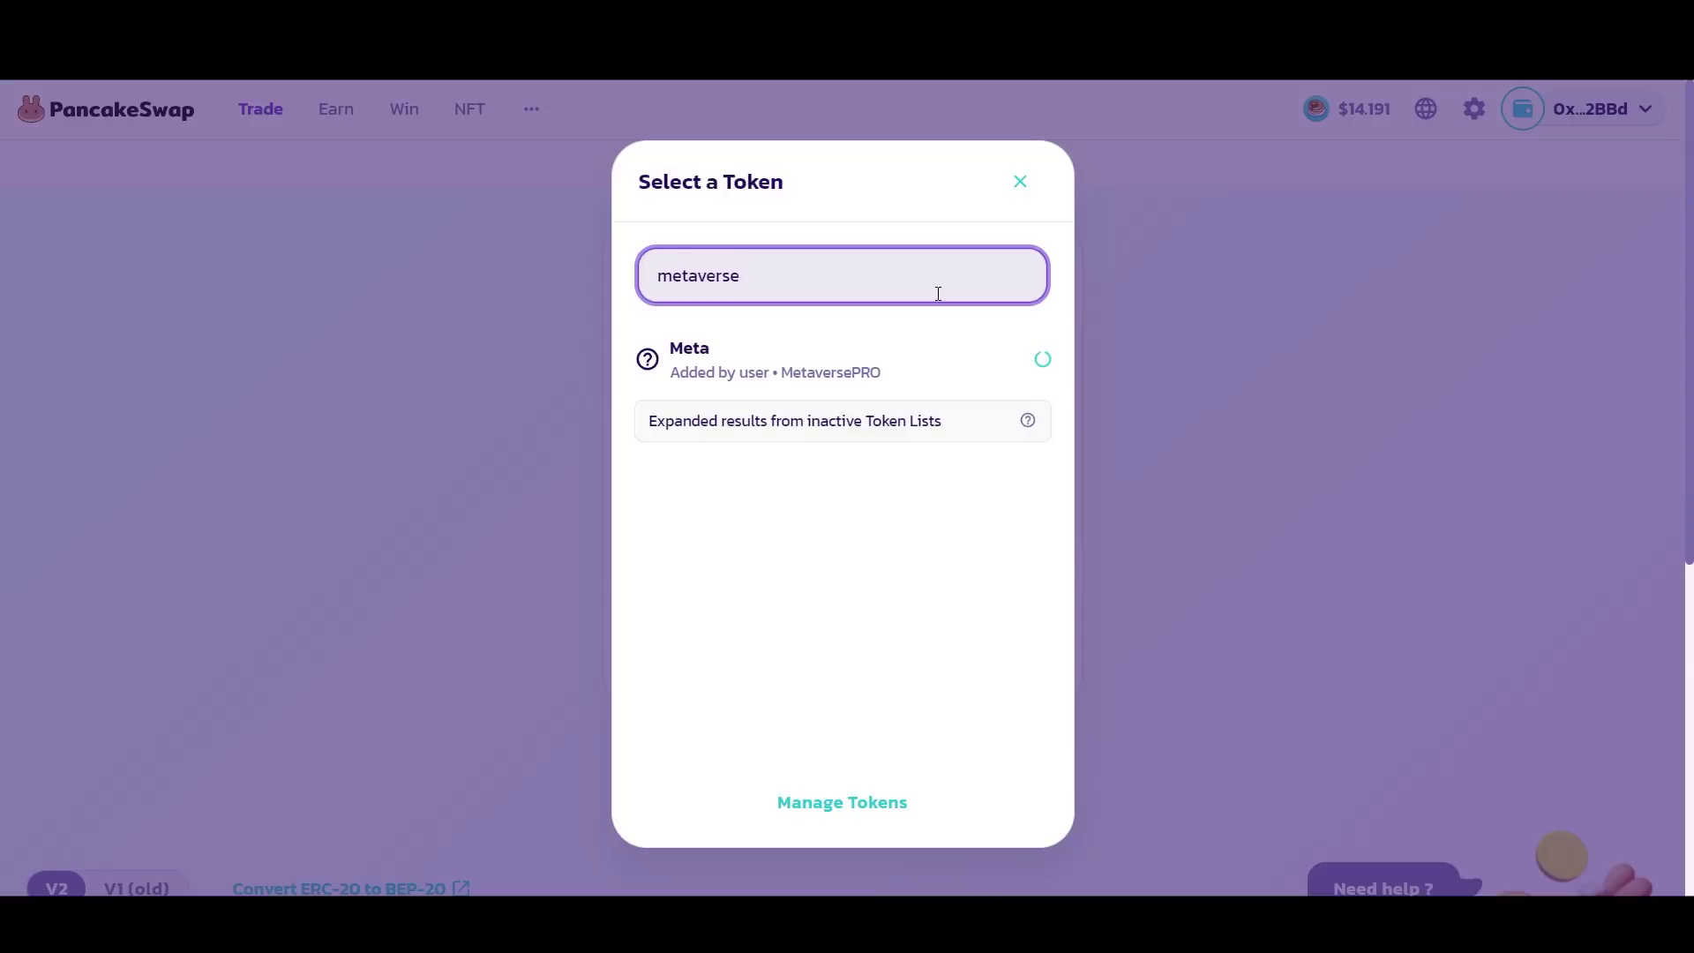
{"action": "double_click", "coordinate": [706, 277]}
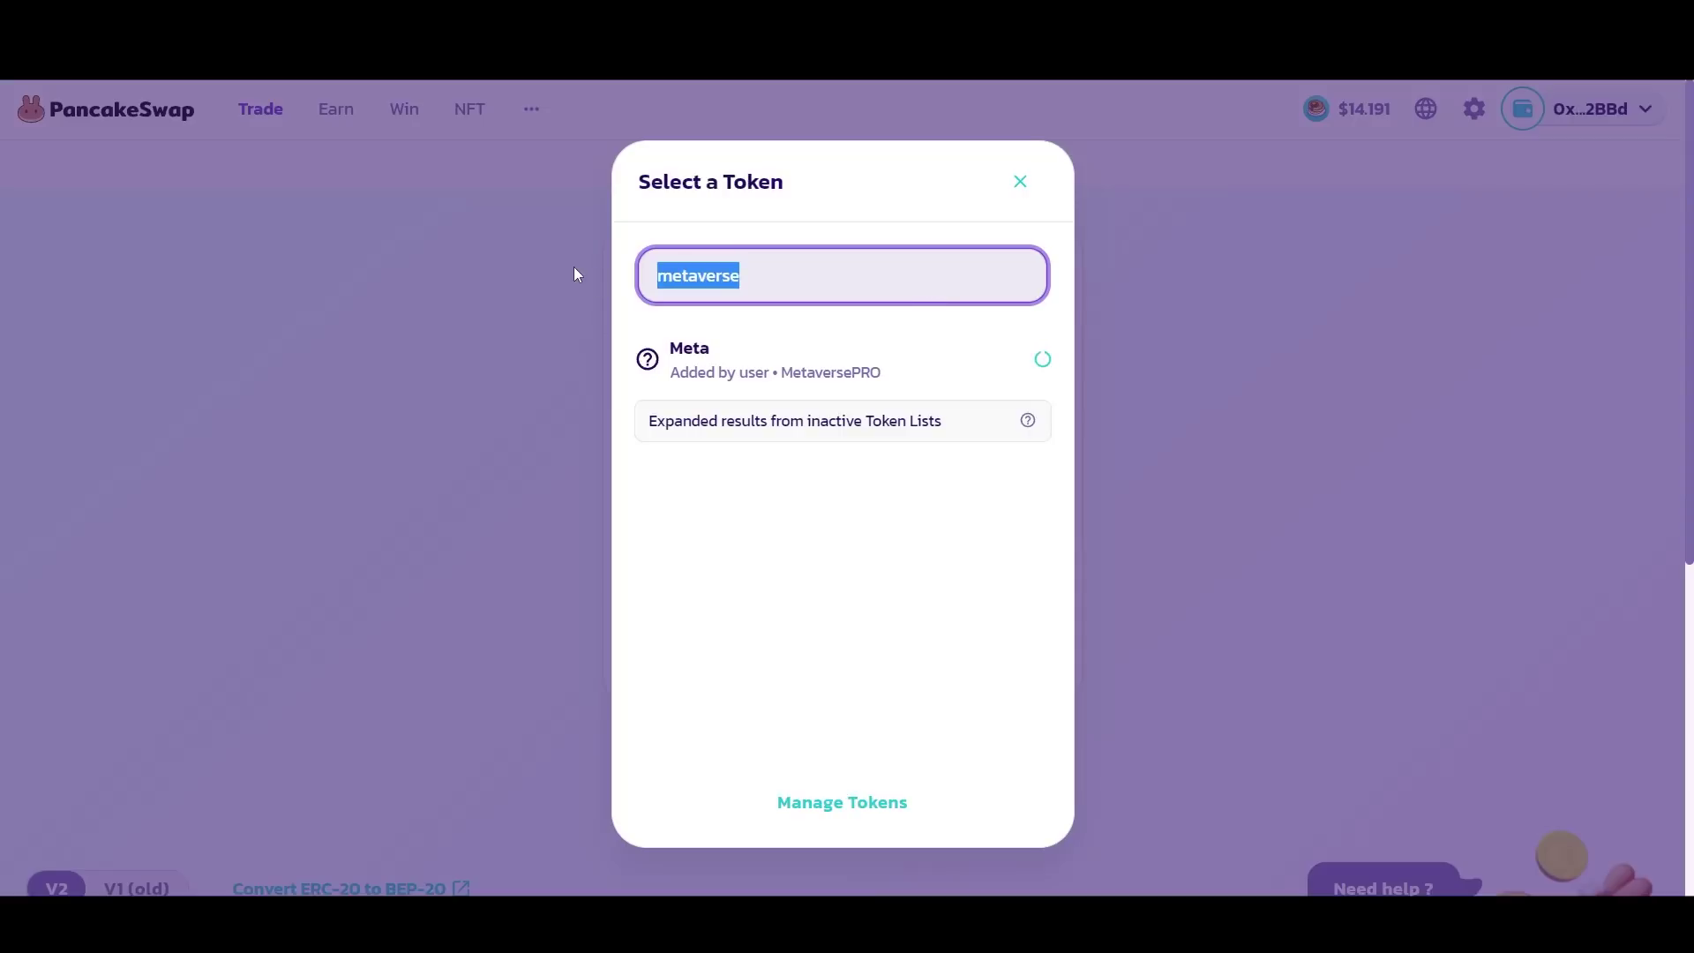
{"action": "key", "text": "BackSpace"}
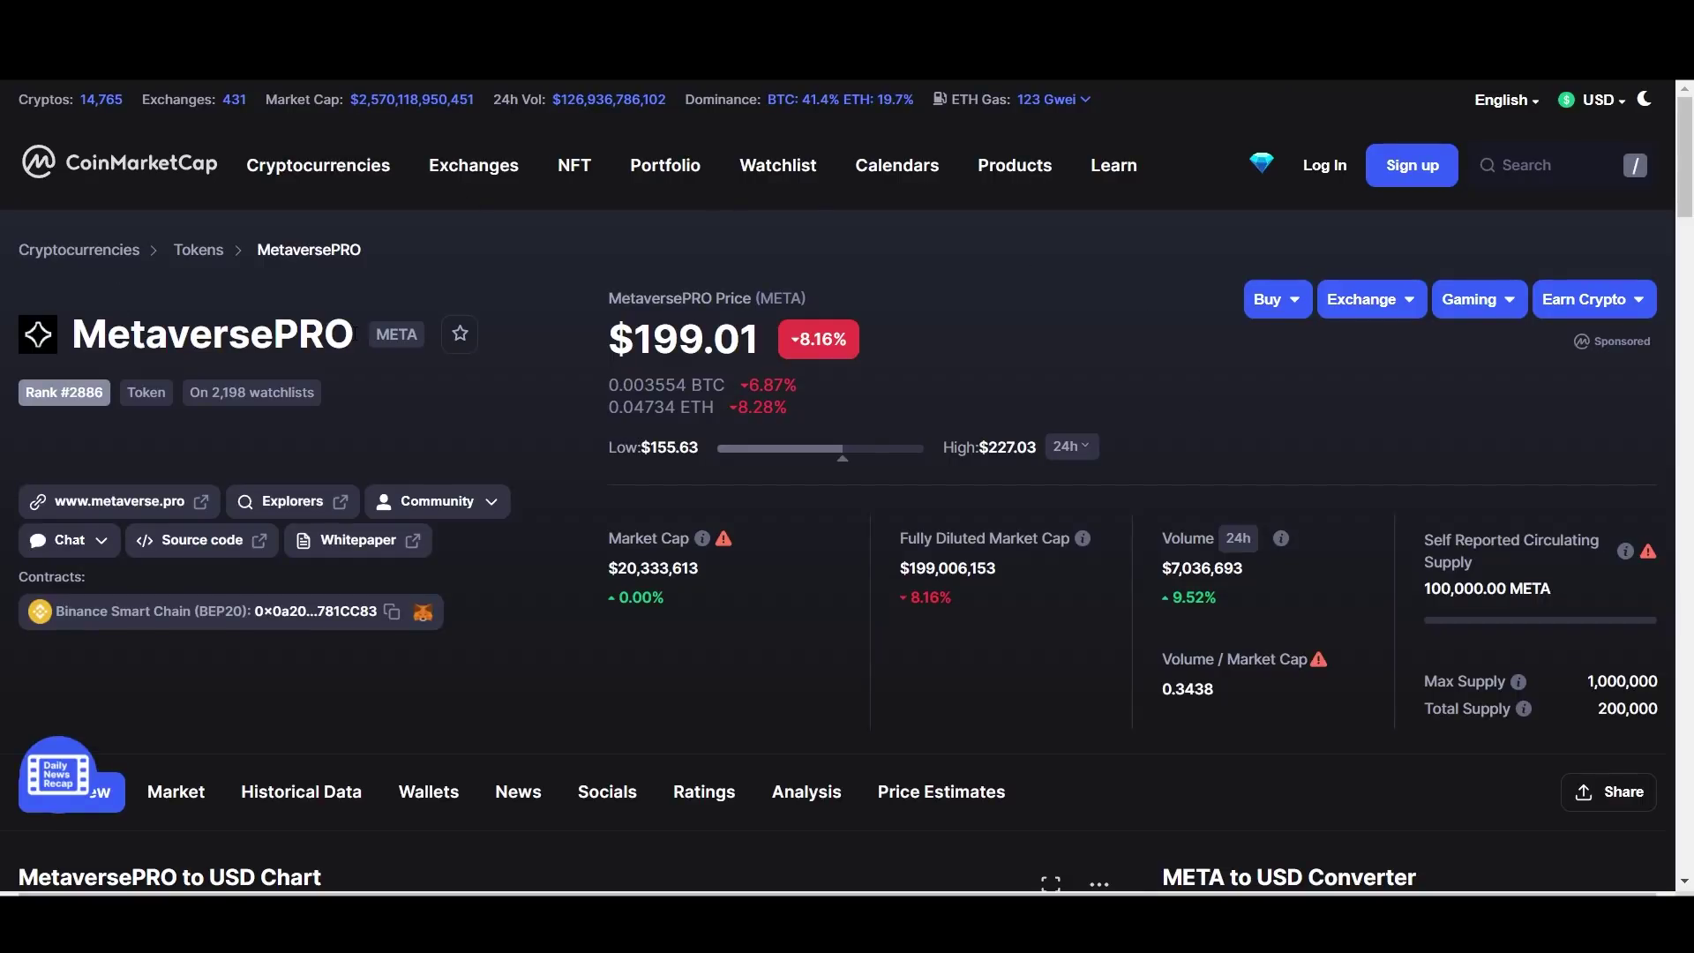
- Copy MetaversePRO's BEP20 contract address from CoinMarketCap and use it in PancakeSwap's token search to select Meta as the currency to receive
{"action": "left_click", "coordinate": [392, 613]}
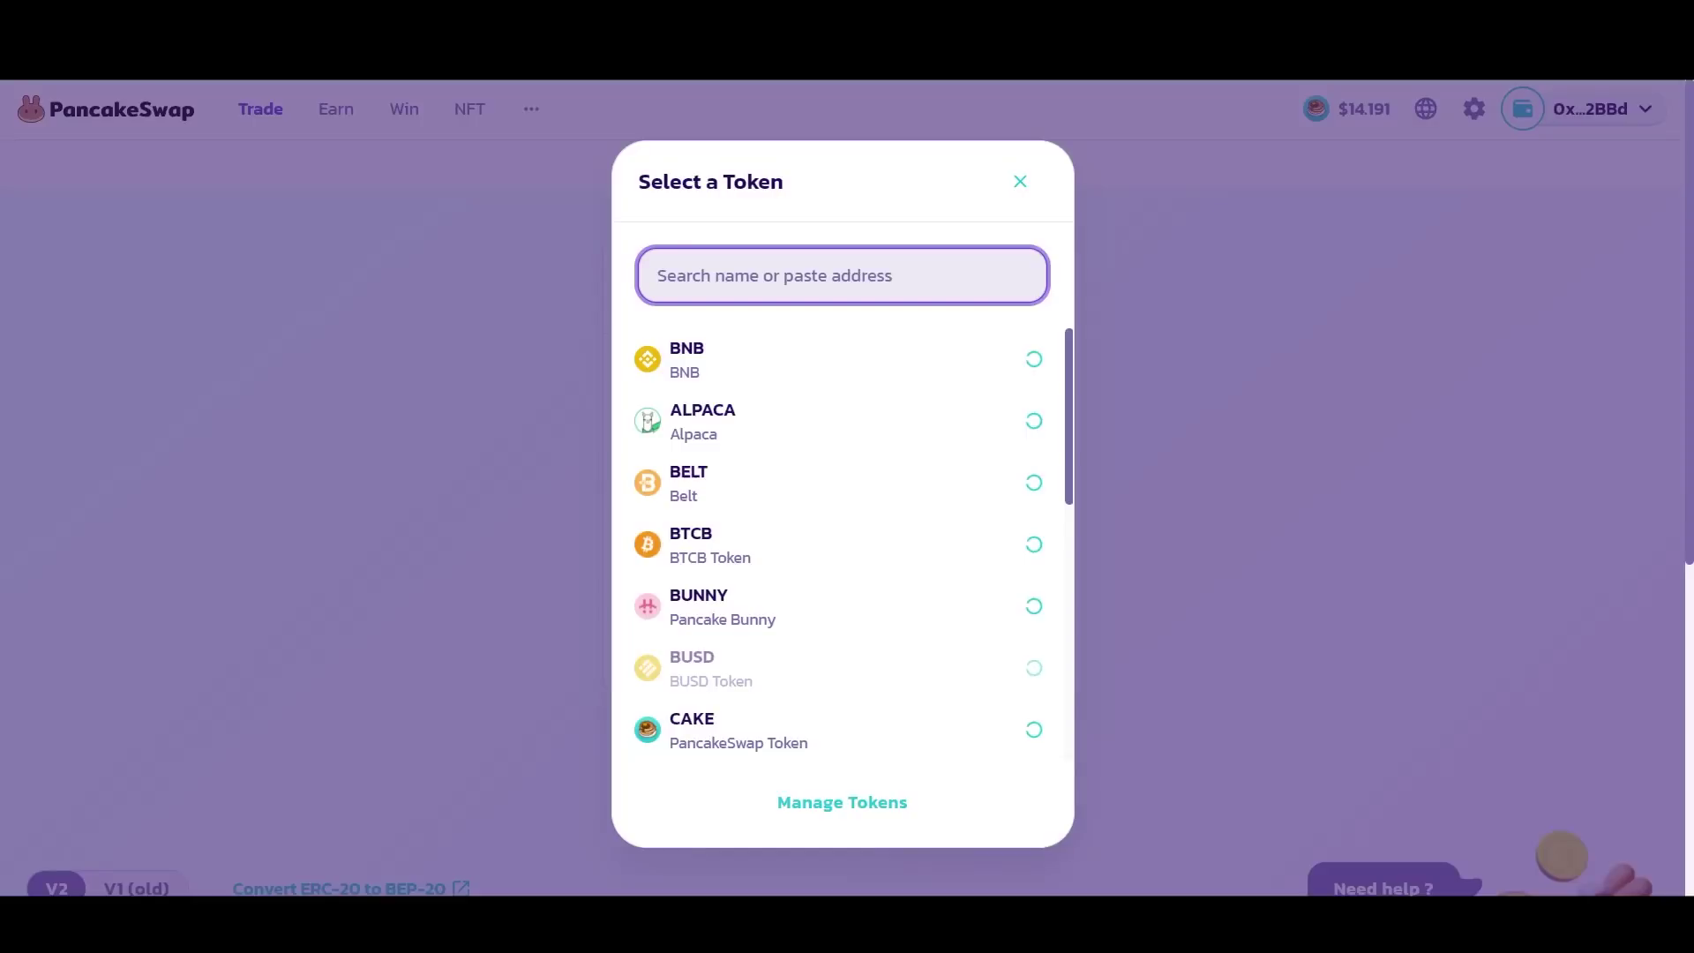
{"action": "right_click", "coordinate": [726, 276]}
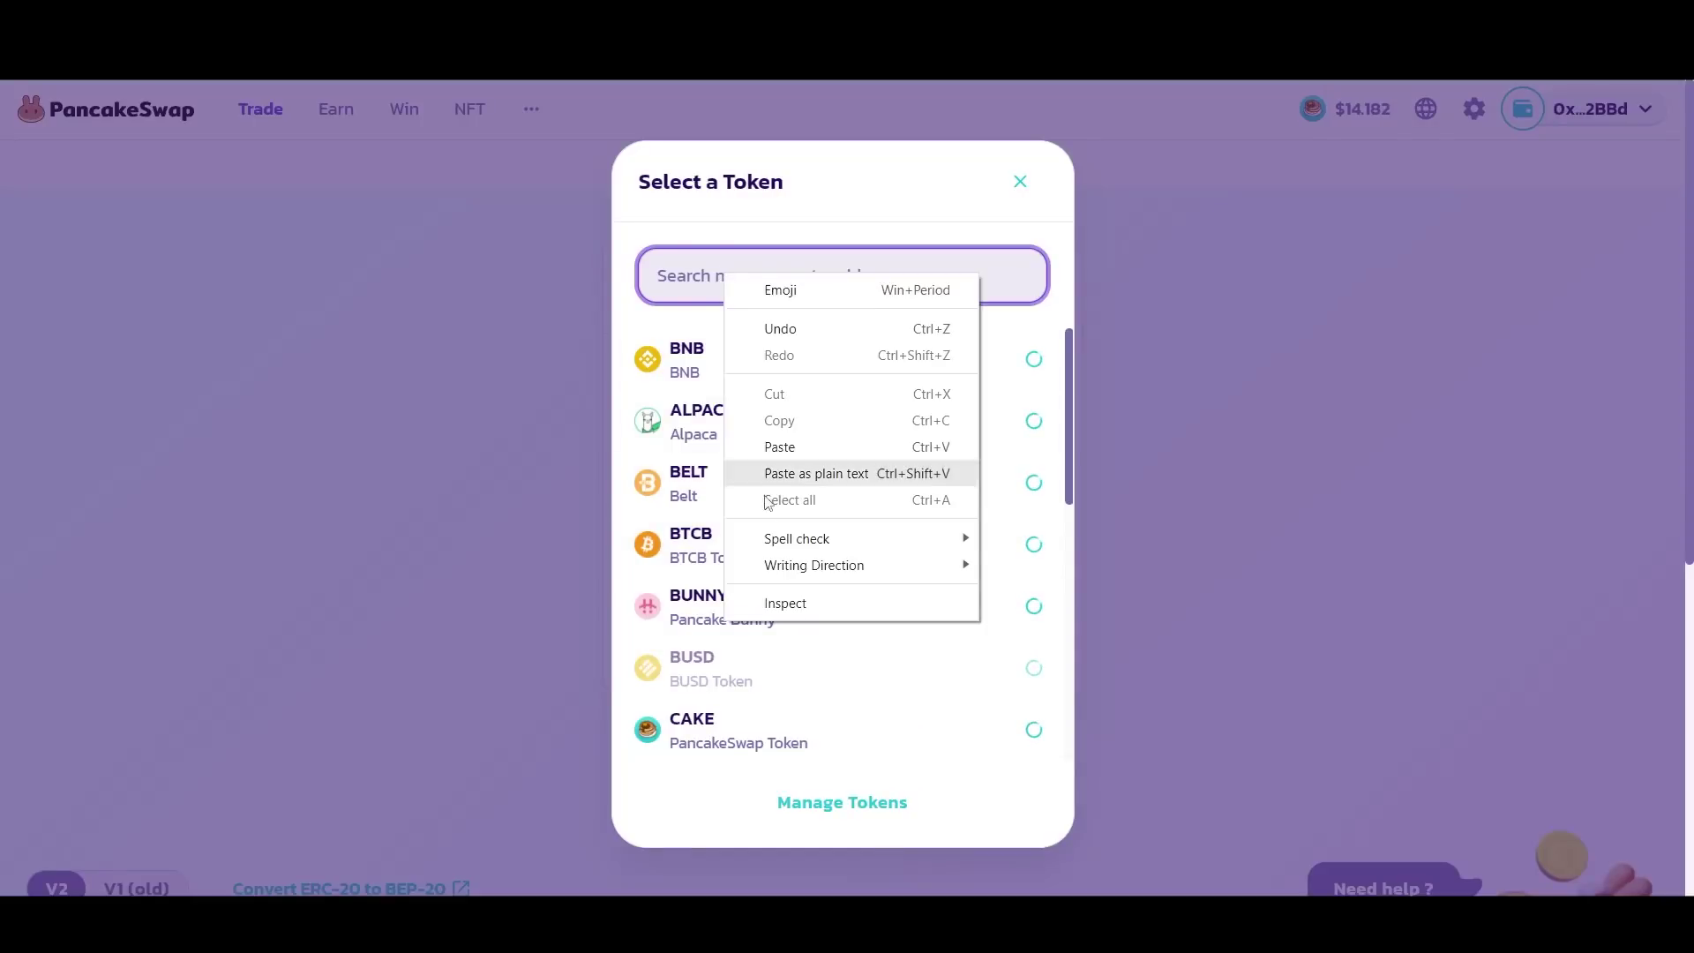
{"action": "left_click", "coordinate": [801, 448]}
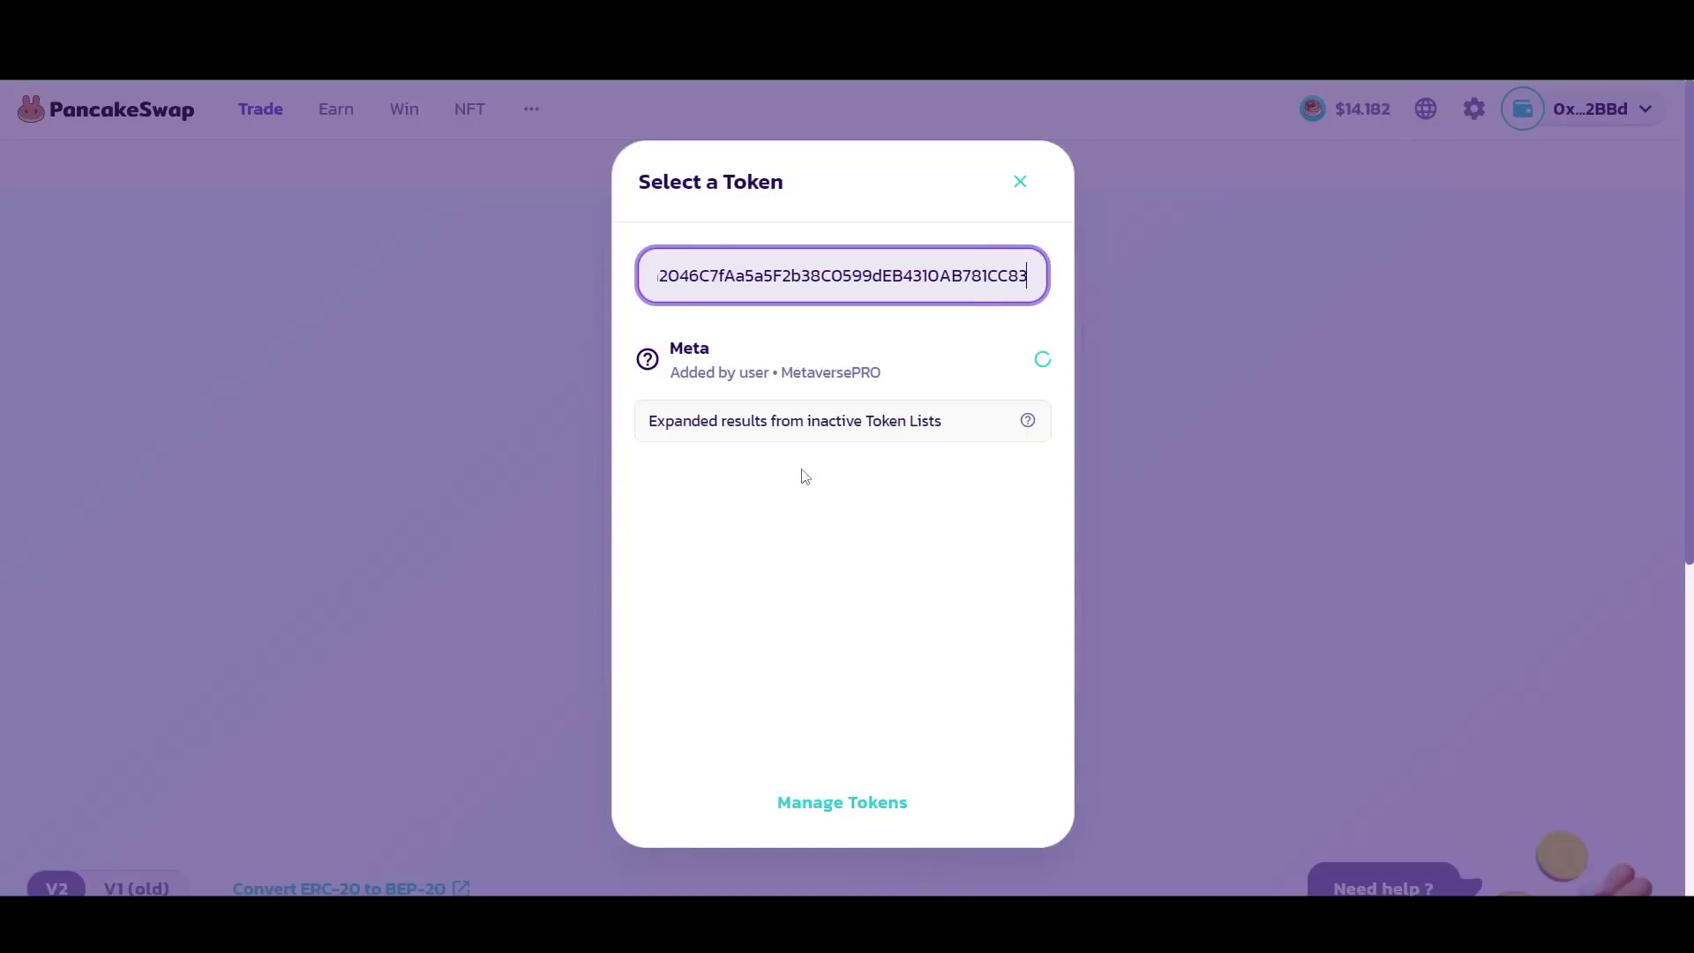
{"action": "left_click", "coordinate": [762, 374]}
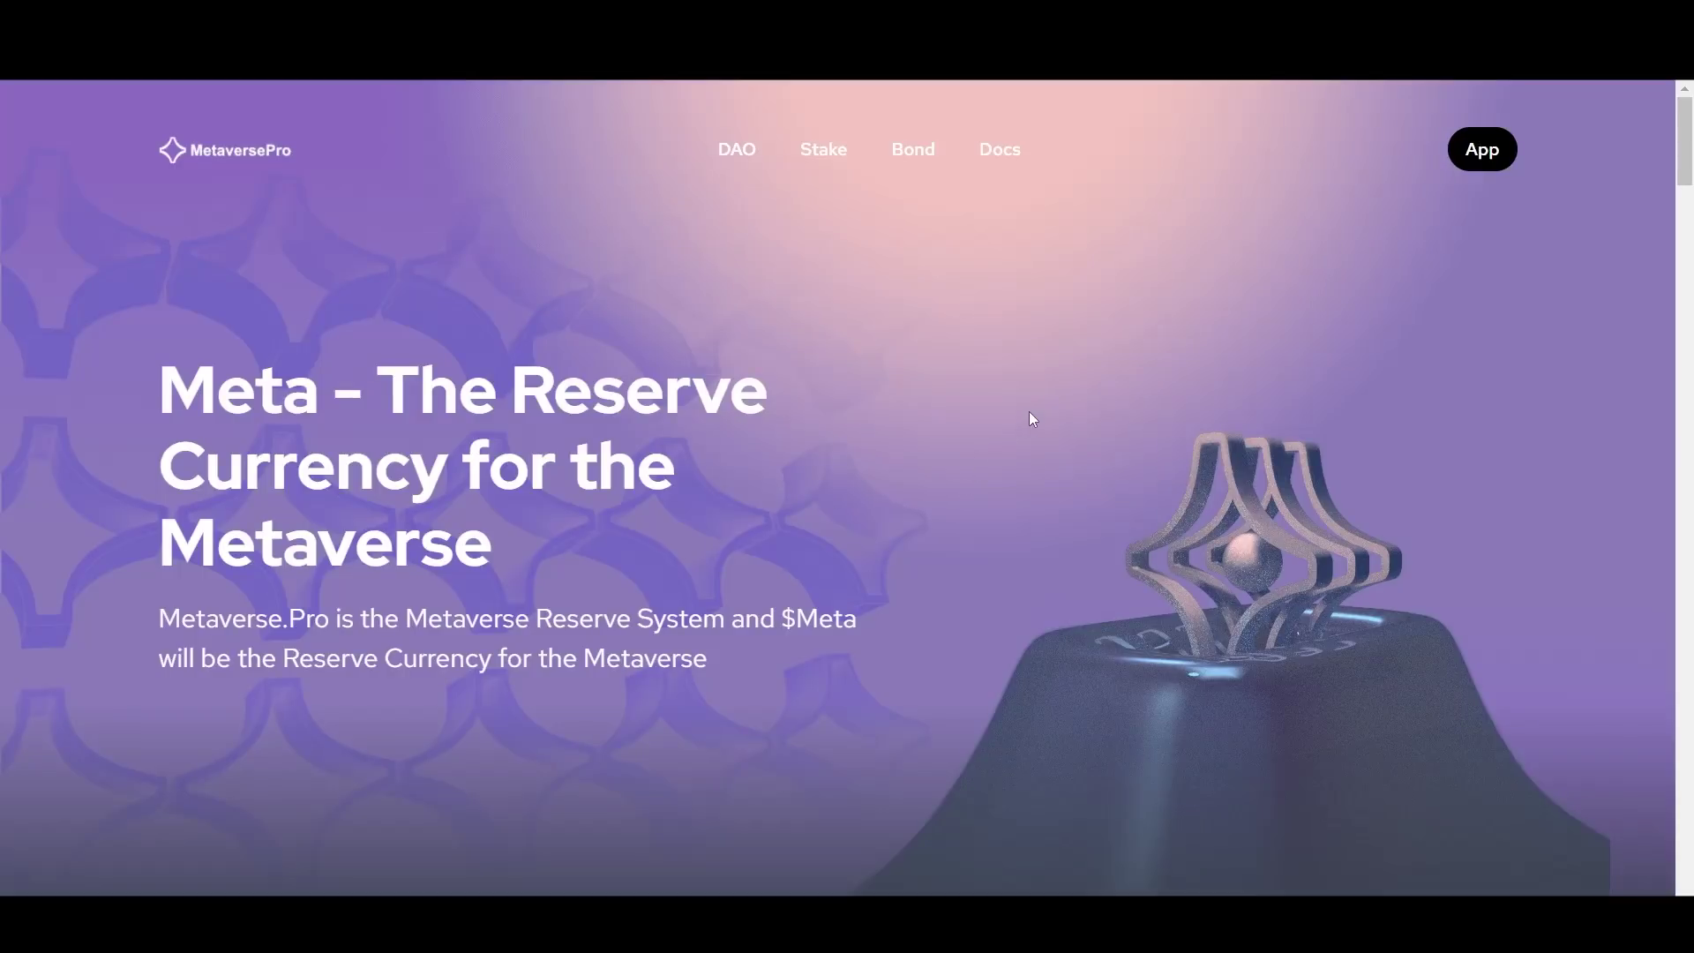
- Launch the staking app from the MetaversePRO website and connect it to Account 1 through MetaMask
{"action": "left_click", "coordinate": [1482, 150]}
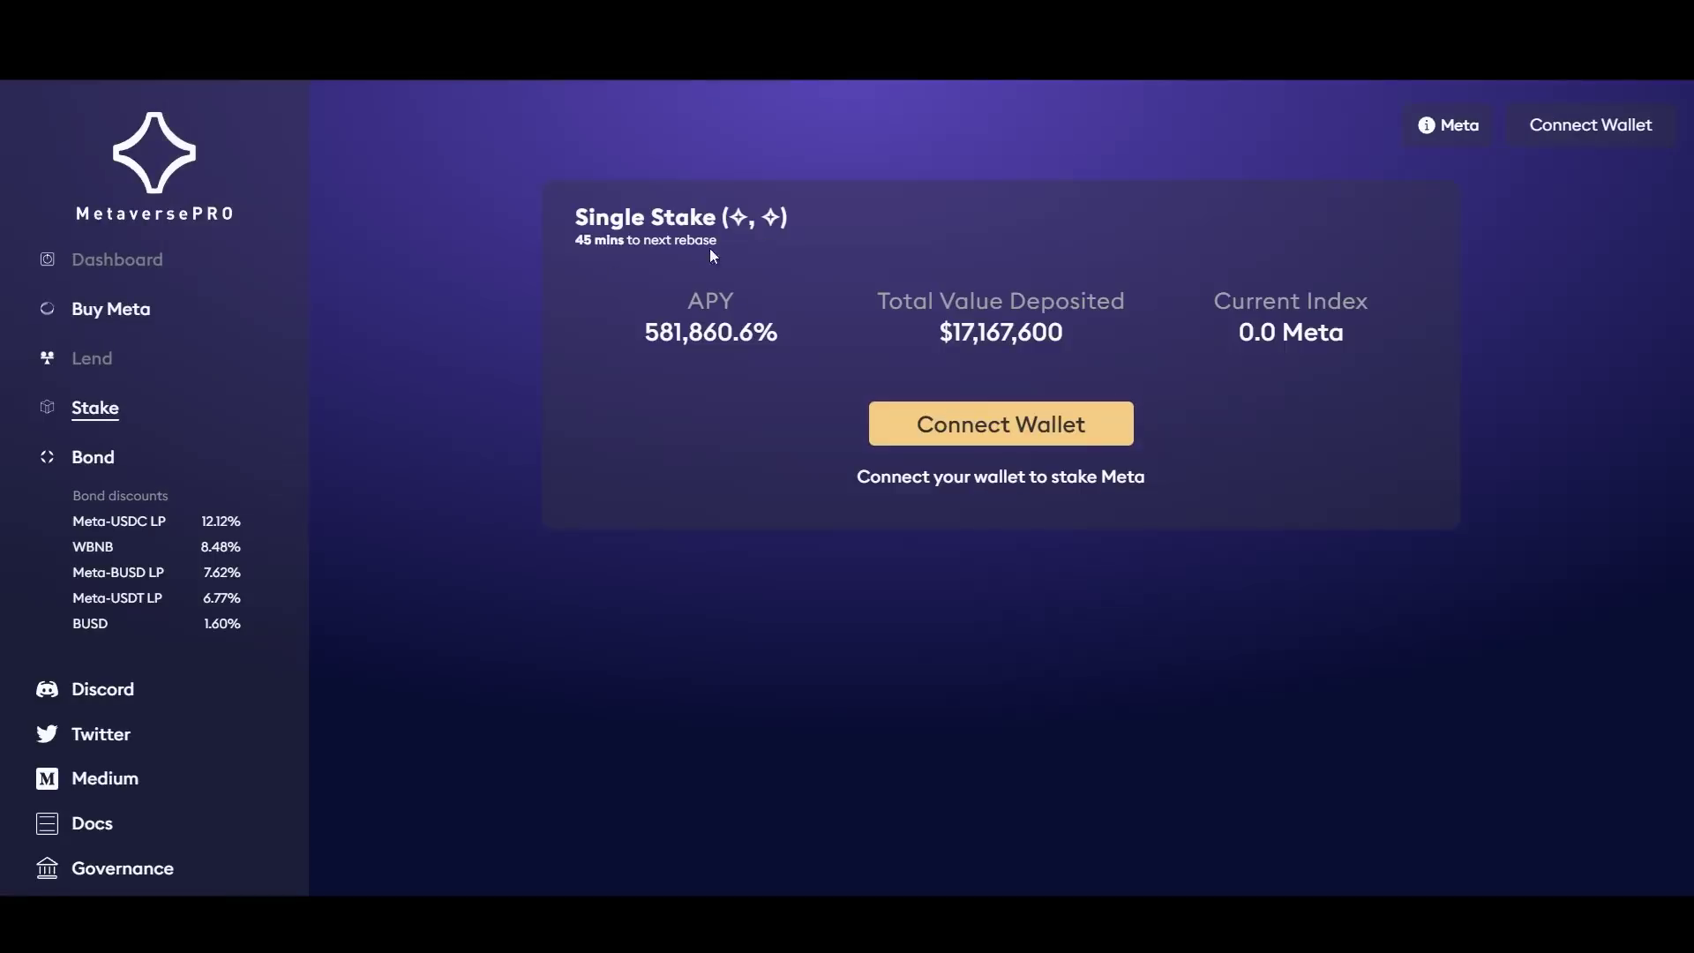
{"action": "left_click", "coordinate": [1557, 135]}
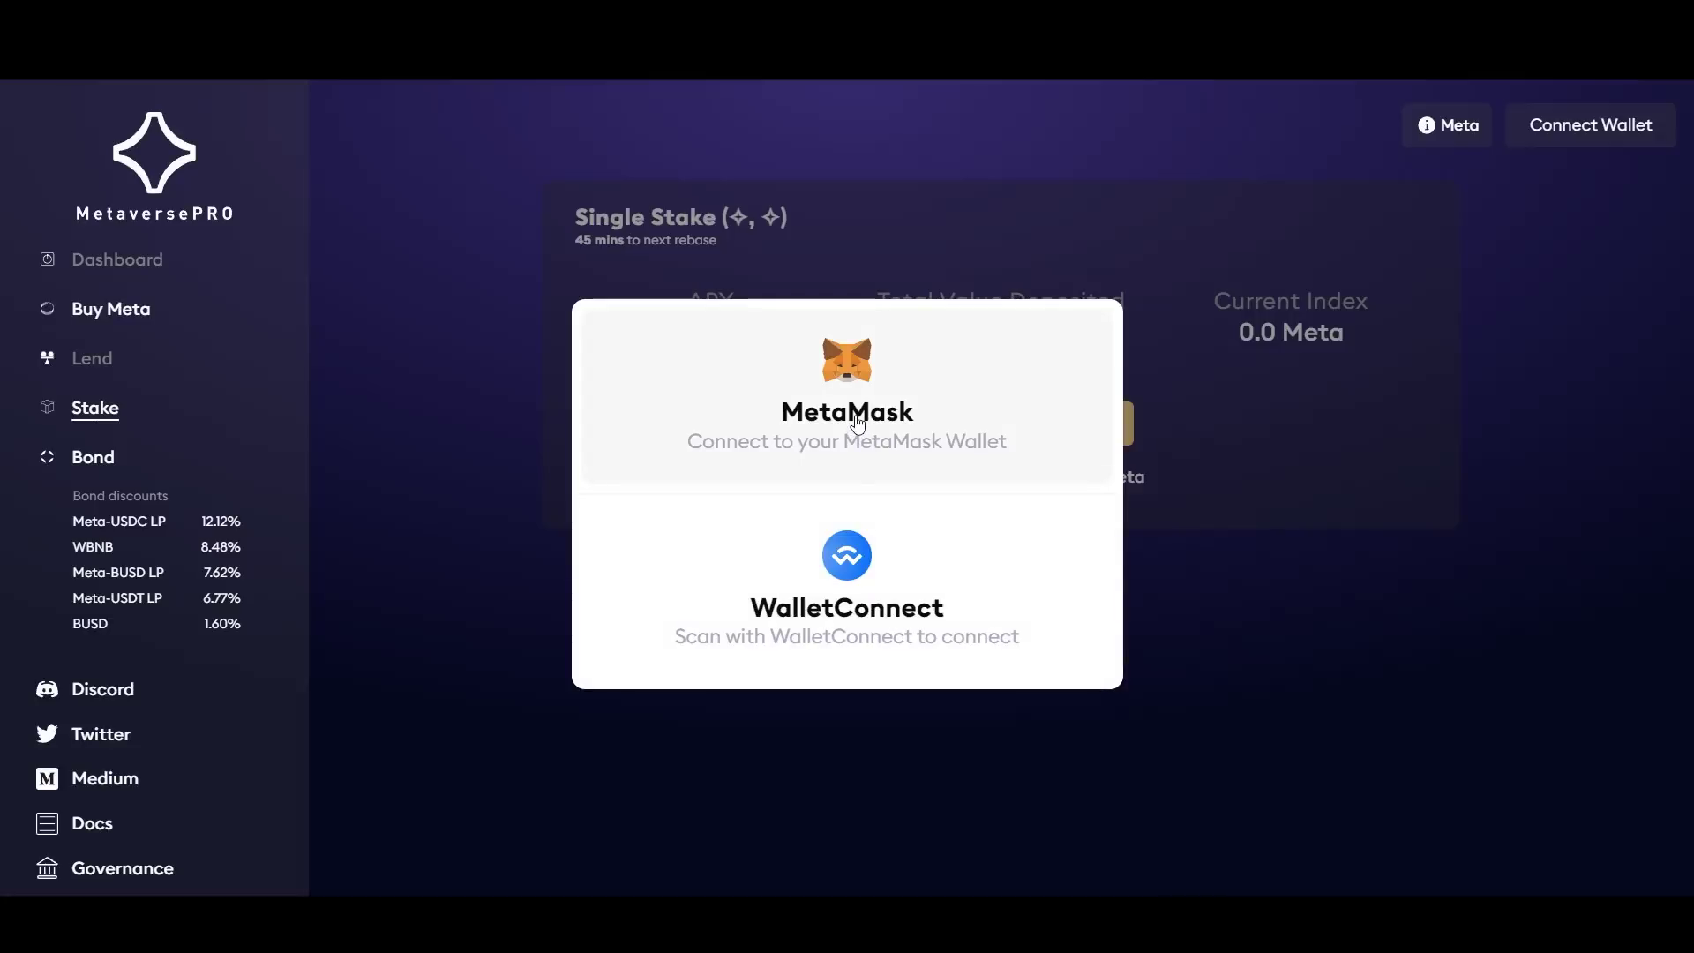
{"action": "left_click", "coordinate": [859, 388]}
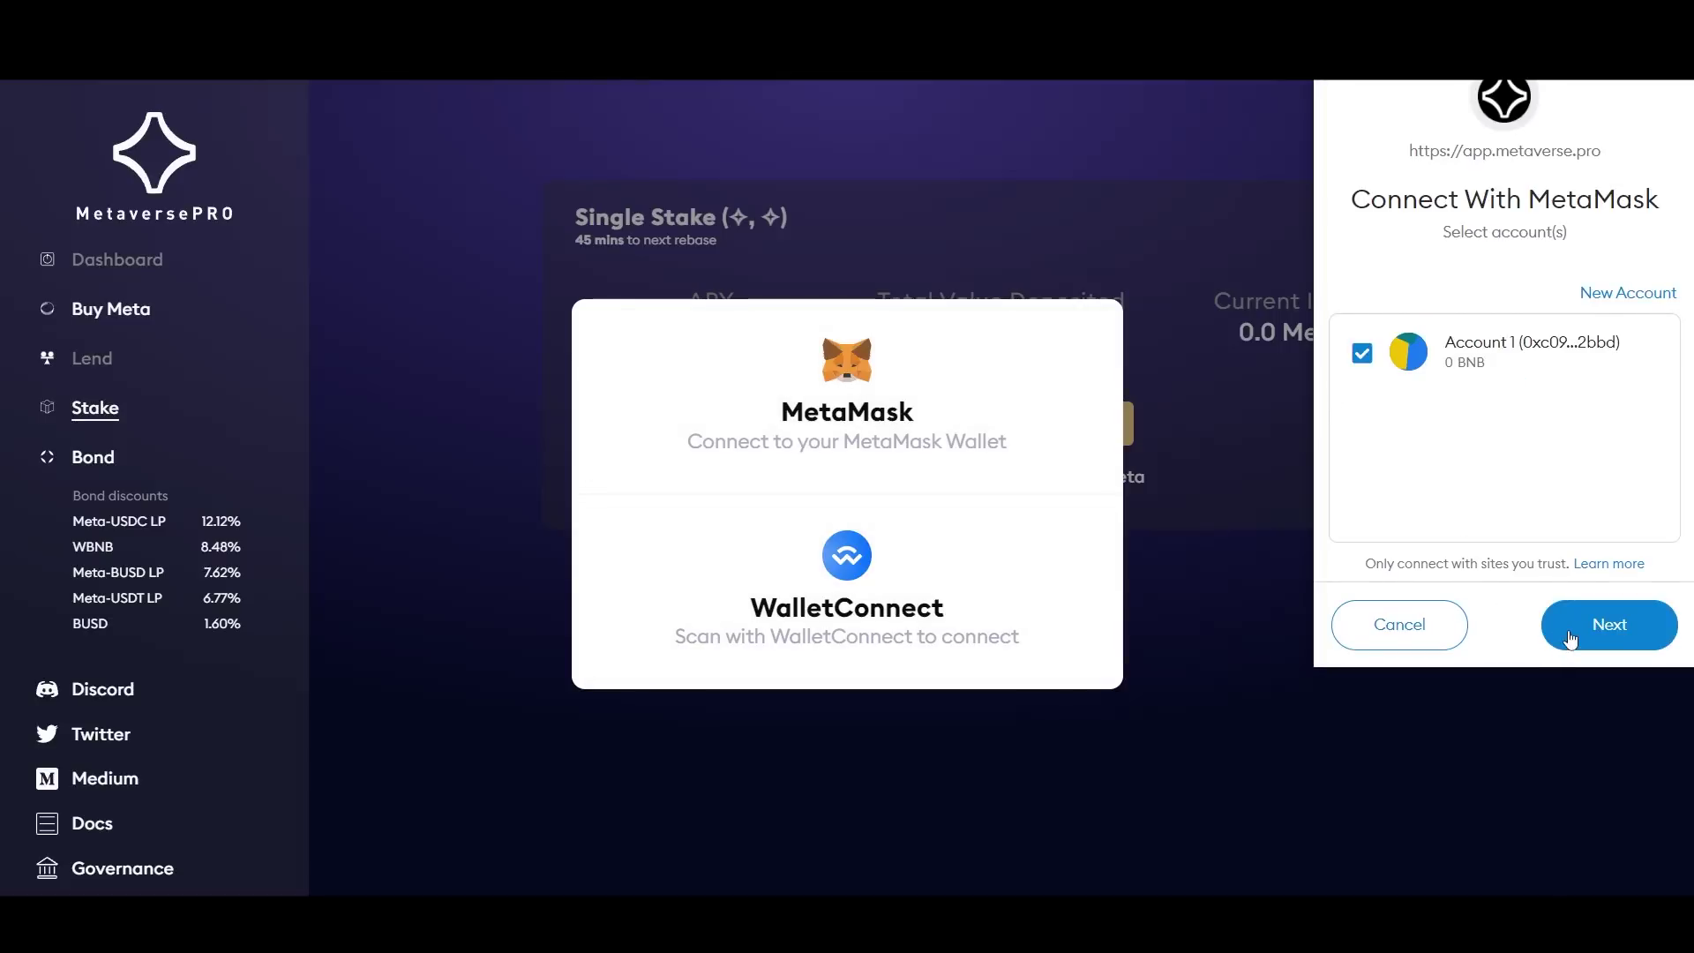
{"action": "left_click", "coordinate": [1606, 628]}
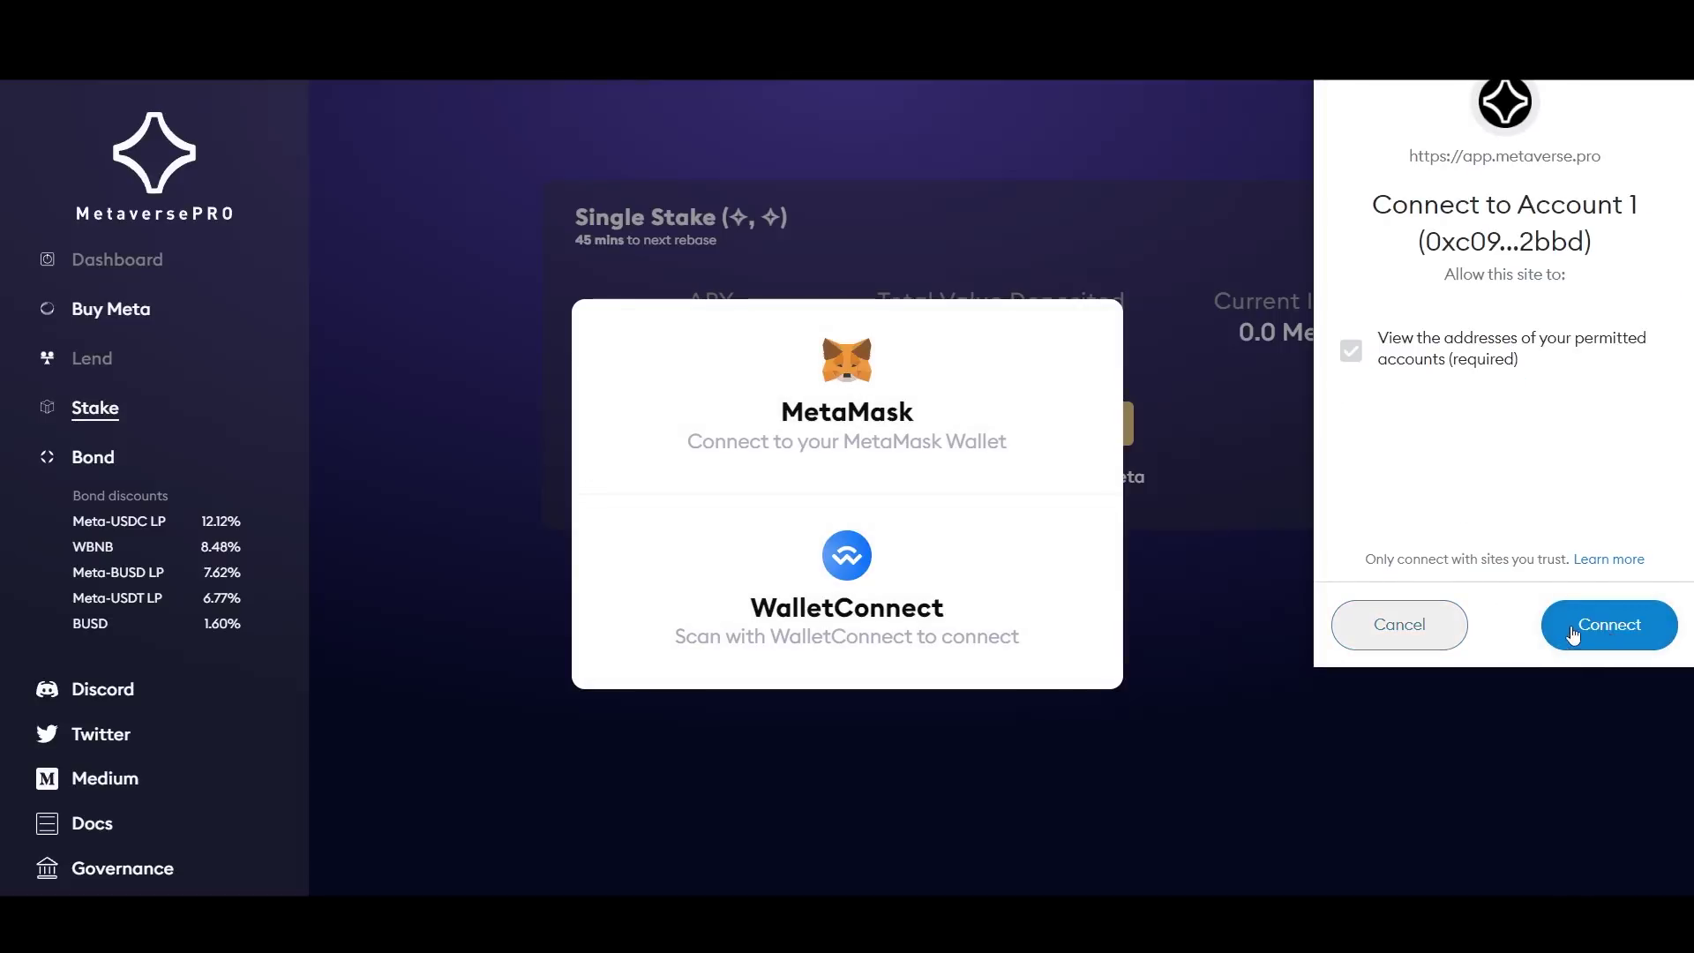
{"action": "left_click", "coordinate": [1597, 628]}
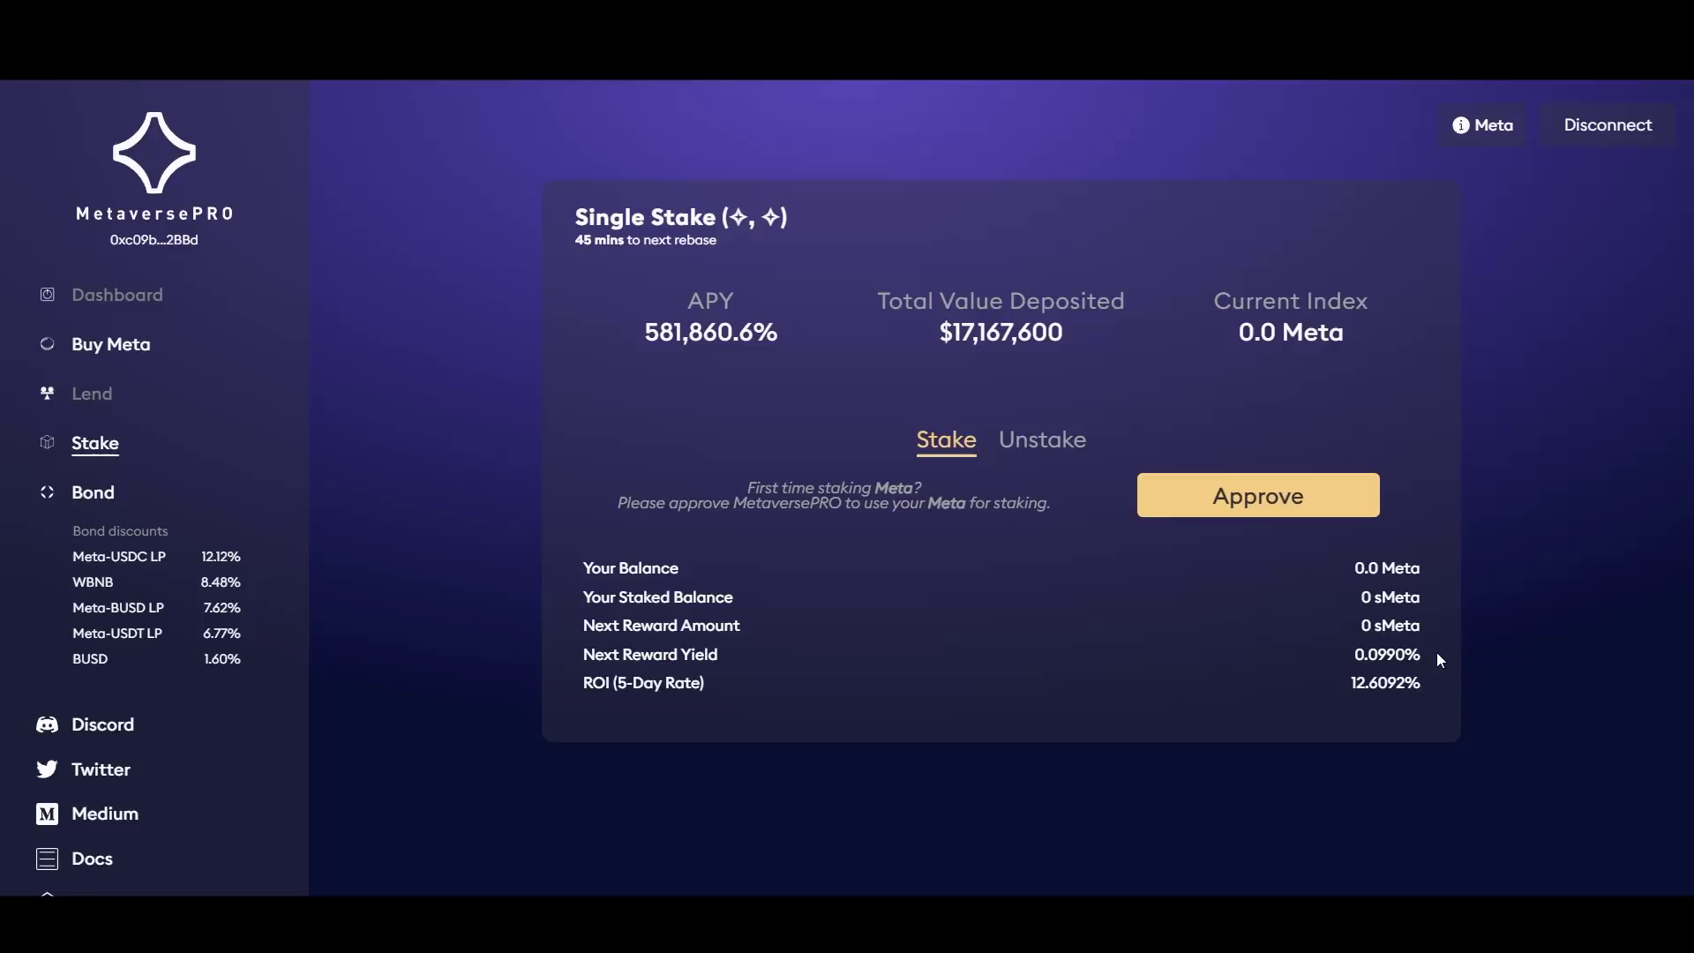
- Disconnect the MetaMask account from the MetaversePRO app and connect the other wallet through WalletConnect
{"action": "left_click", "coordinate": [1593, 131]}
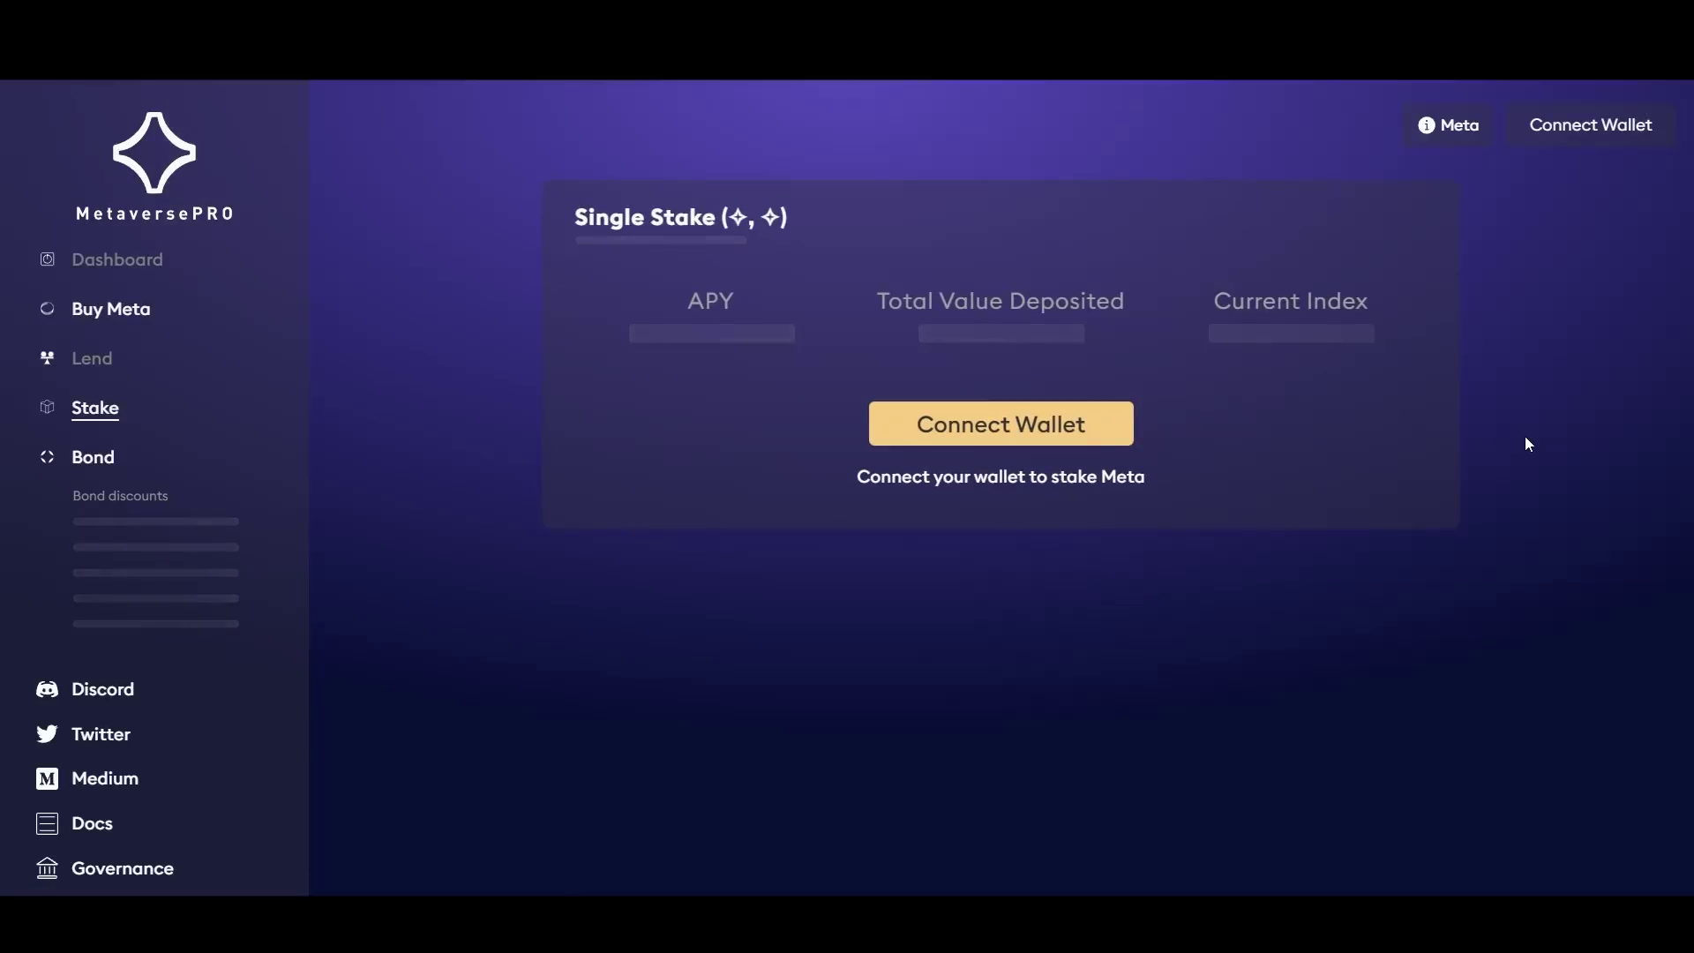
{"action": "left_click", "coordinate": [1591, 129]}
{"action": "left_click", "coordinate": [902, 578]}
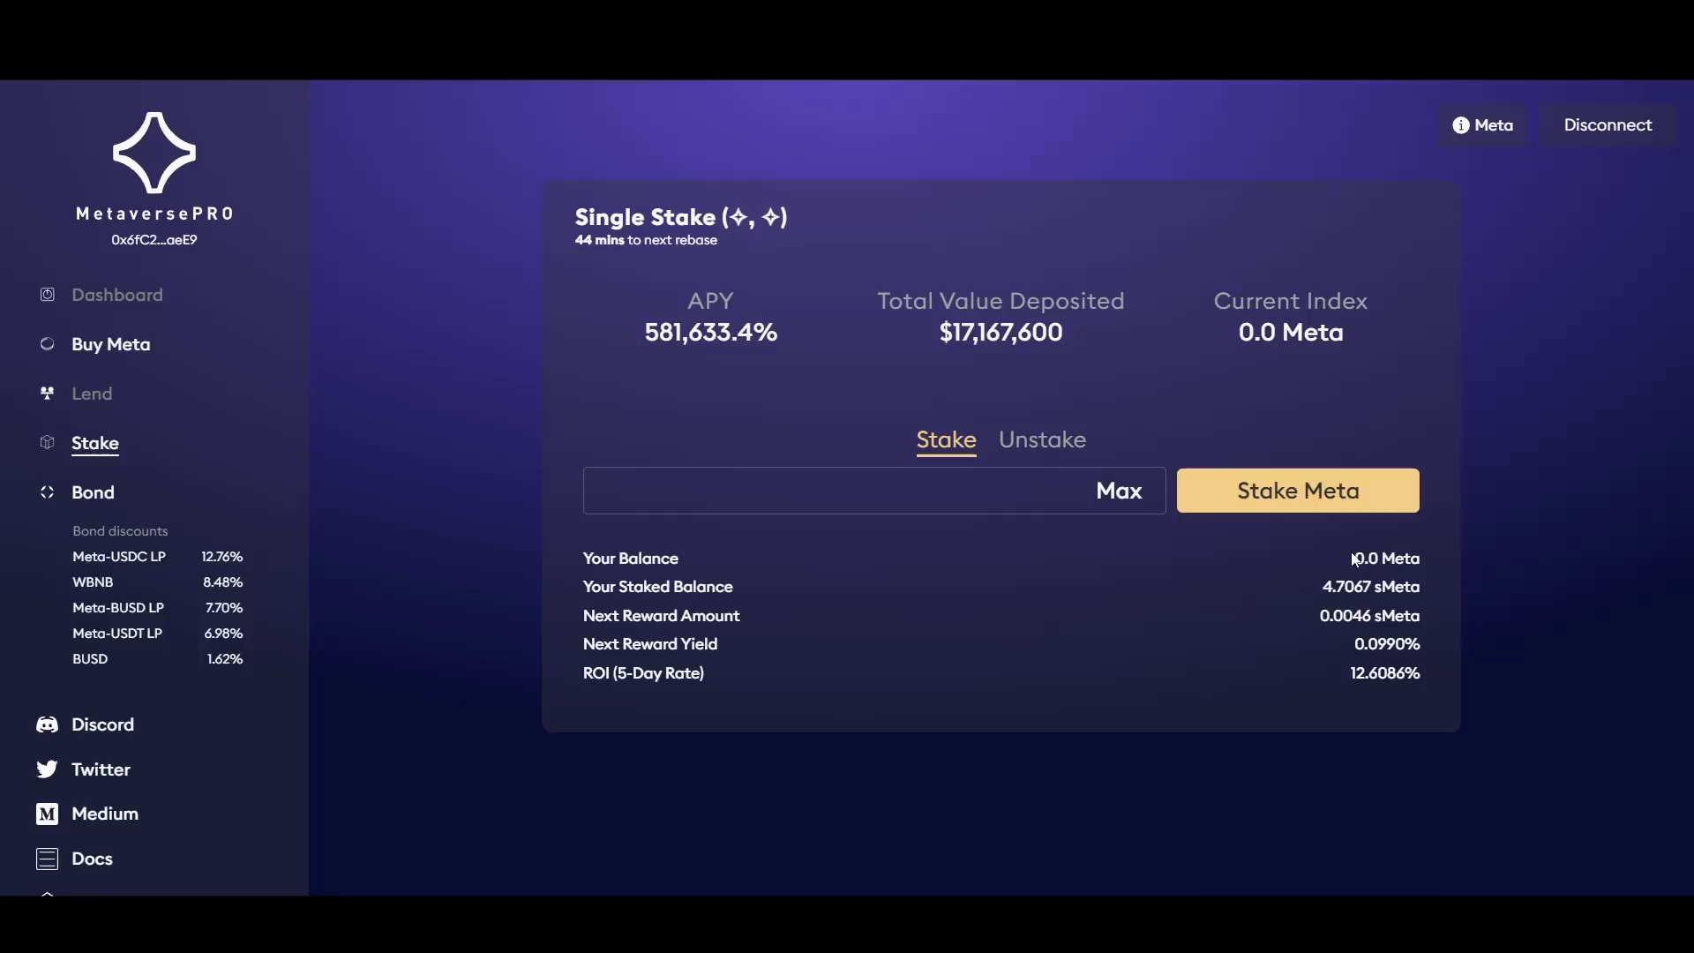
- Fill the Single Stake amount with the maximum available Meta balance
{"action": "left_click_drag", "start_coordinate": [1350, 558], "coordinate": [1433, 559]}
{"action": "left_click", "coordinate": [834, 495]}
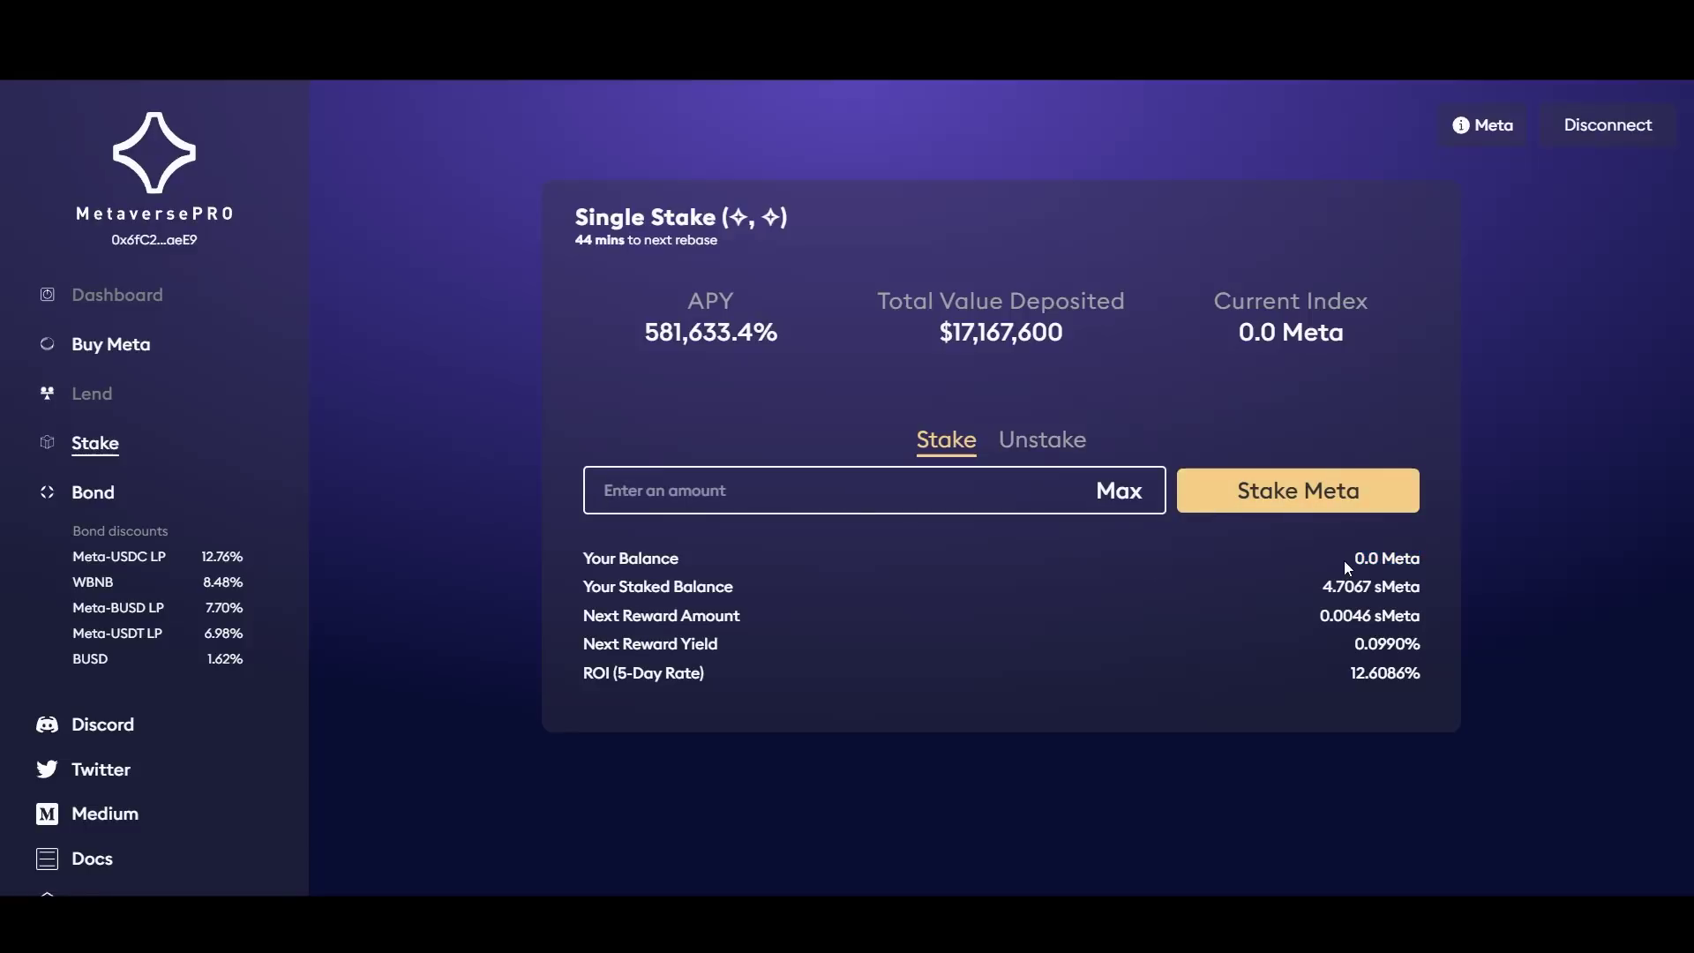
{"action": "left_click", "coordinate": [1091, 512]}
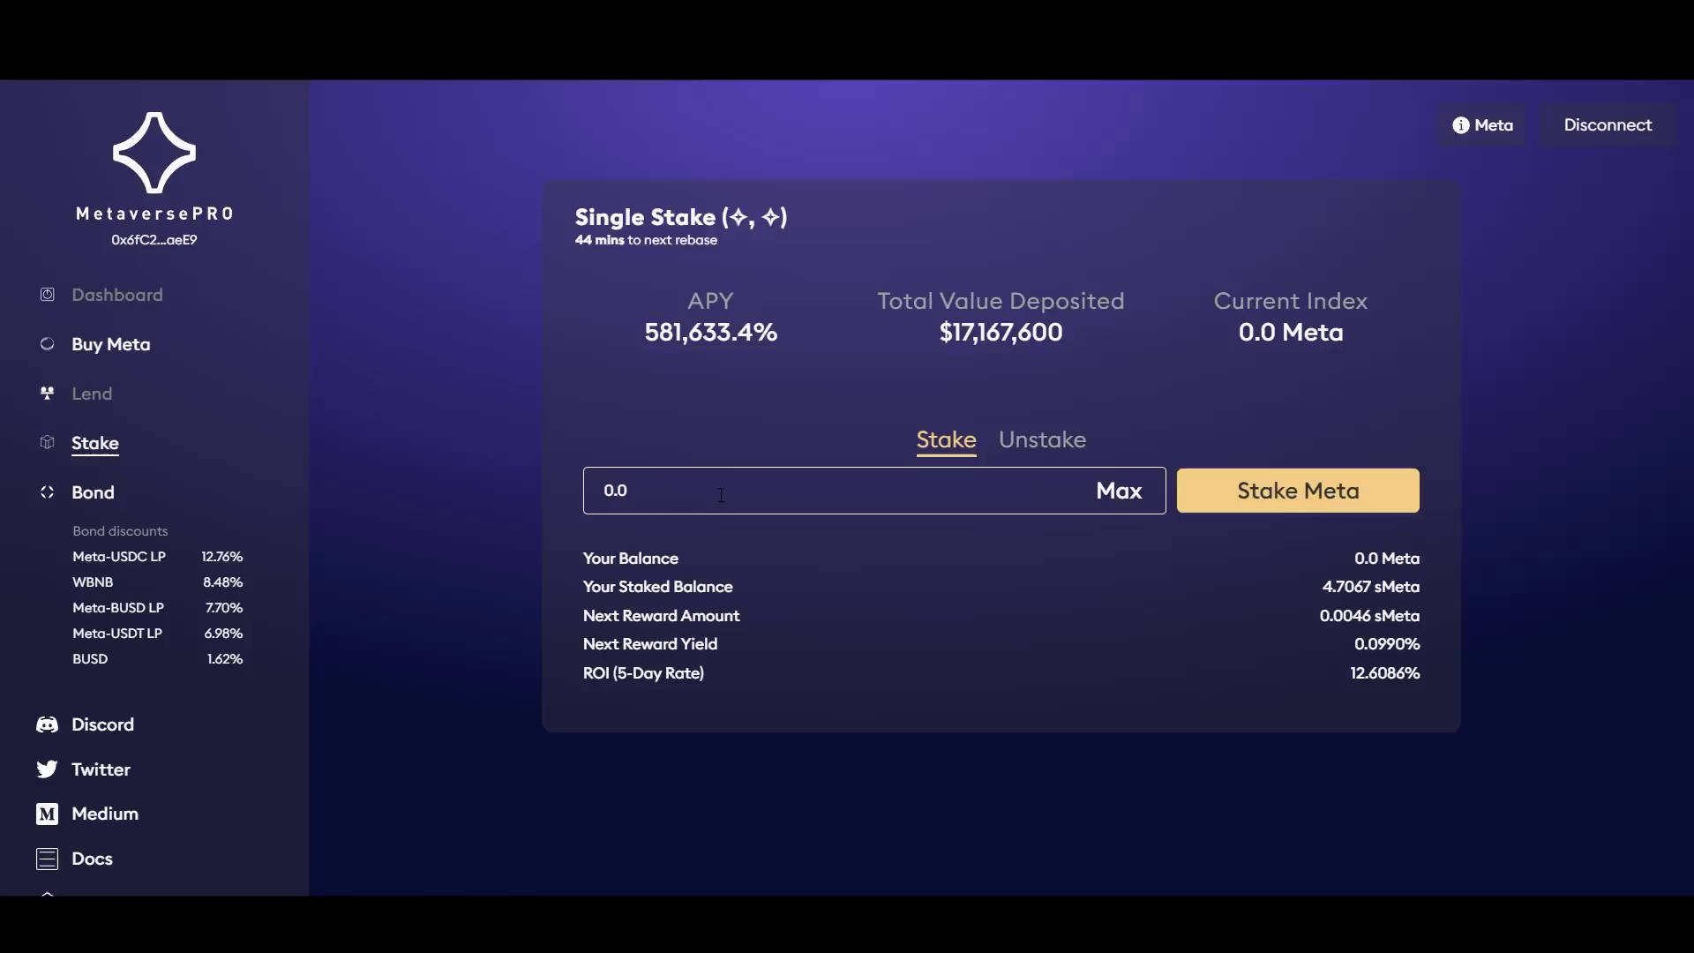